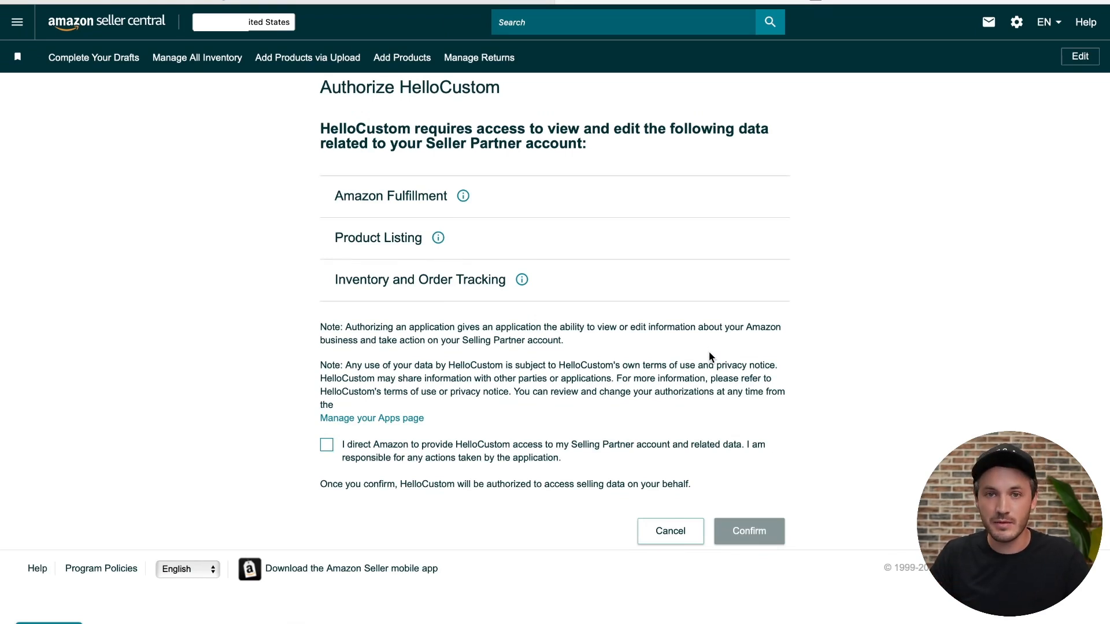
# Agree to give HelloCustom access to the Selling Partner account and confirm the authorization.
pyautogui.click(327, 444)
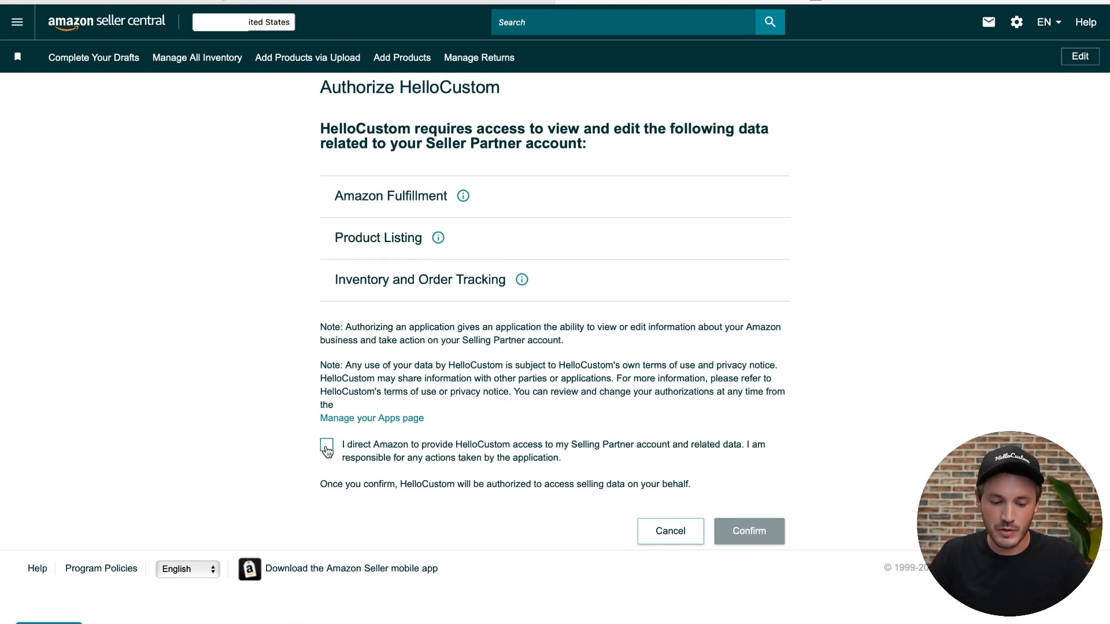
pyautogui.click(749, 531)
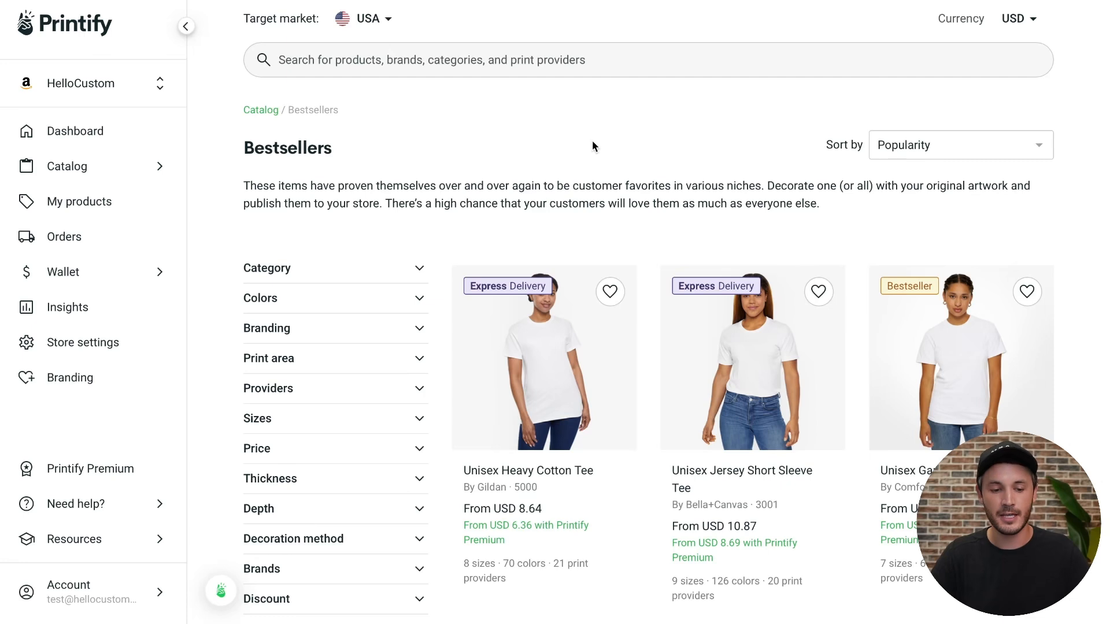
# Search the Printify catalog for "Mug", open the Ceramic Mug (11oz, 15oz) and start designing with District Photo.
pyautogui.click(399, 65)
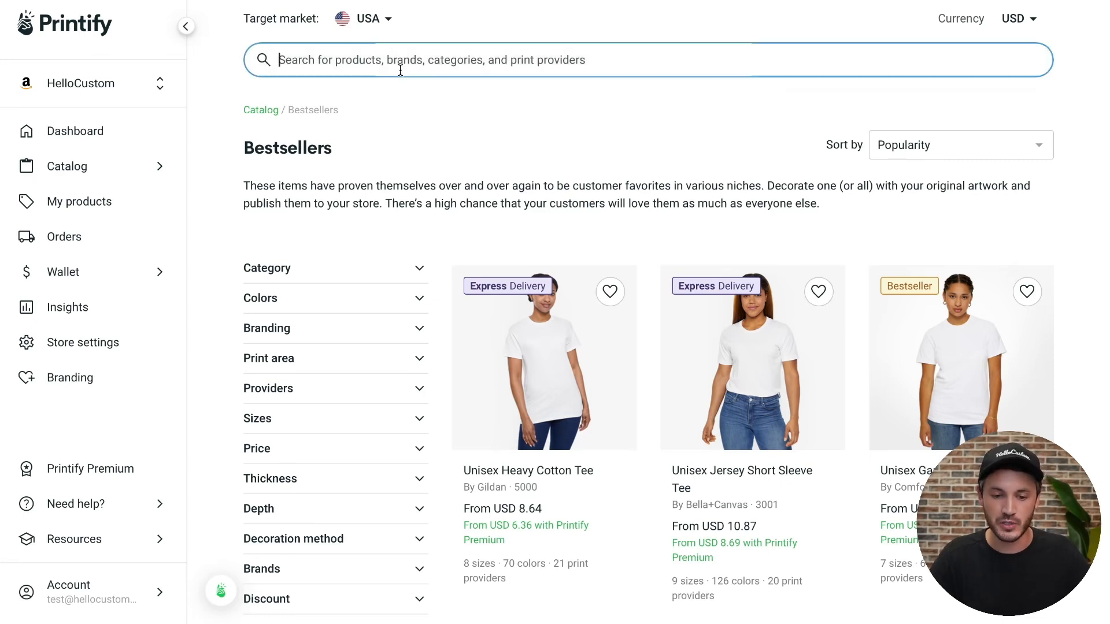
pyautogui.write('Mug')
pyautogui.press('Return')
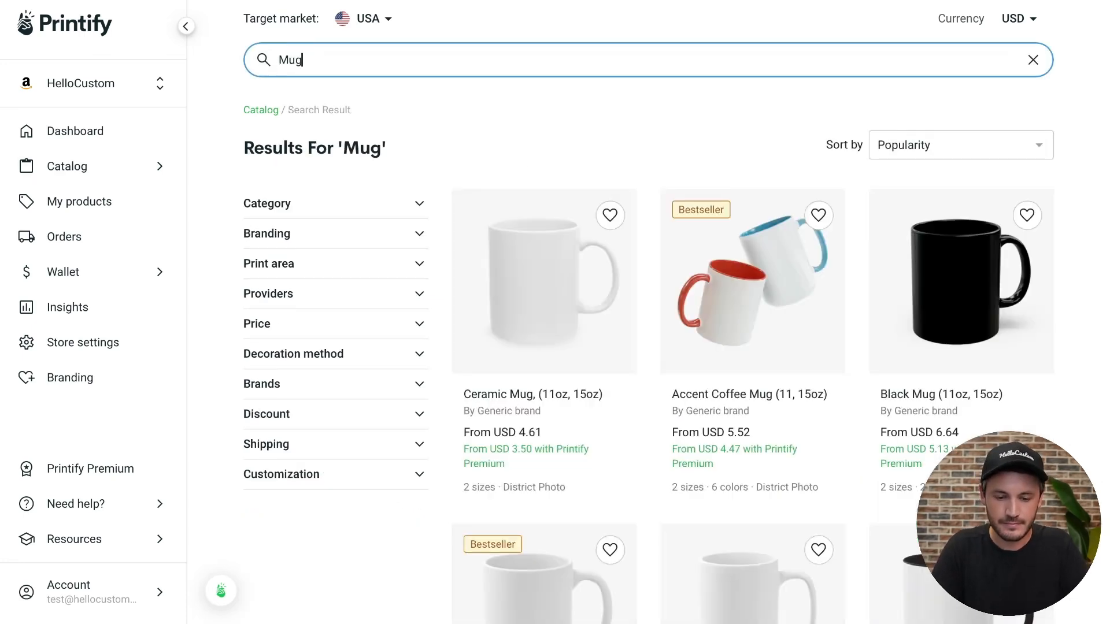
pyautogui.click(551, 276)
pyautogui.scroll(-6, 552, 275)
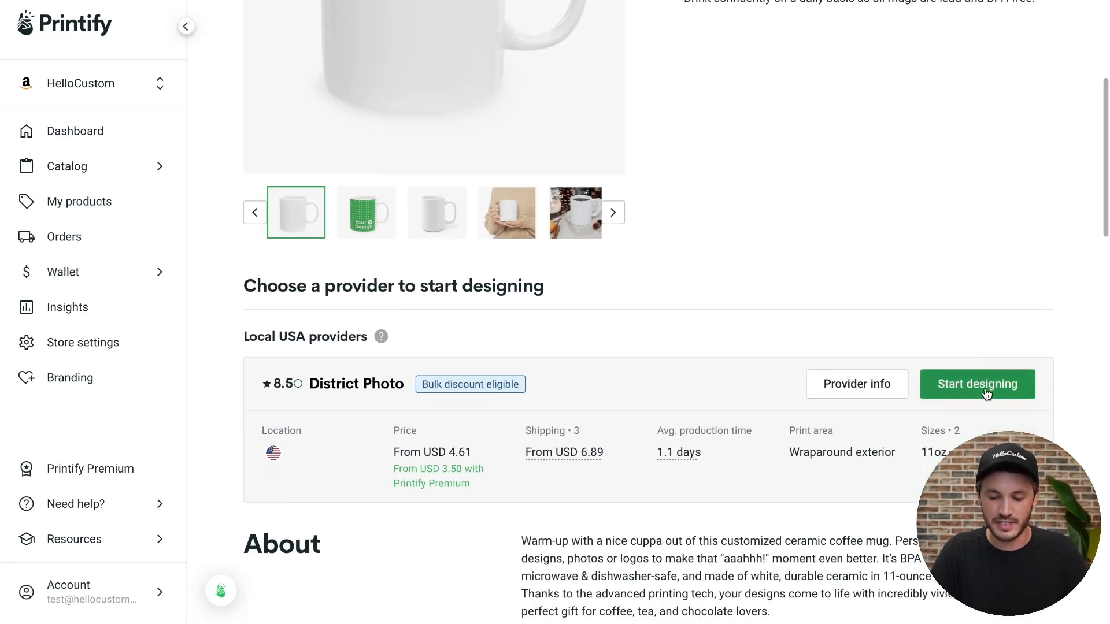
pyautogui.click(987, 394)
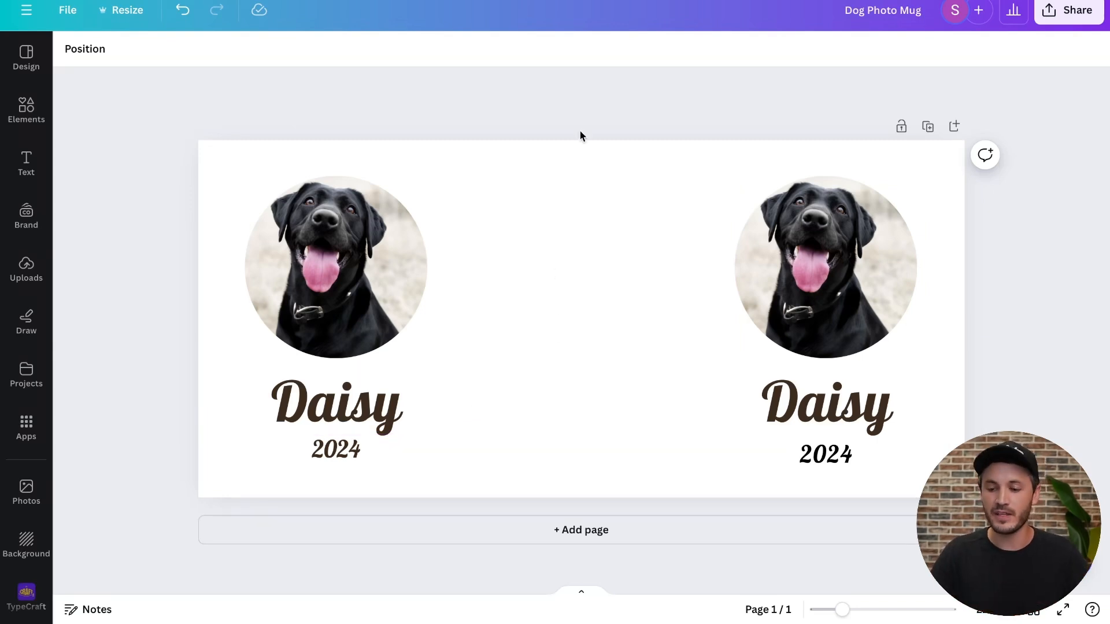
# Switch to Canva and download the Dog Photo Mug design as a PNG with a transparent background.
pyautogui.click(1091, 19)
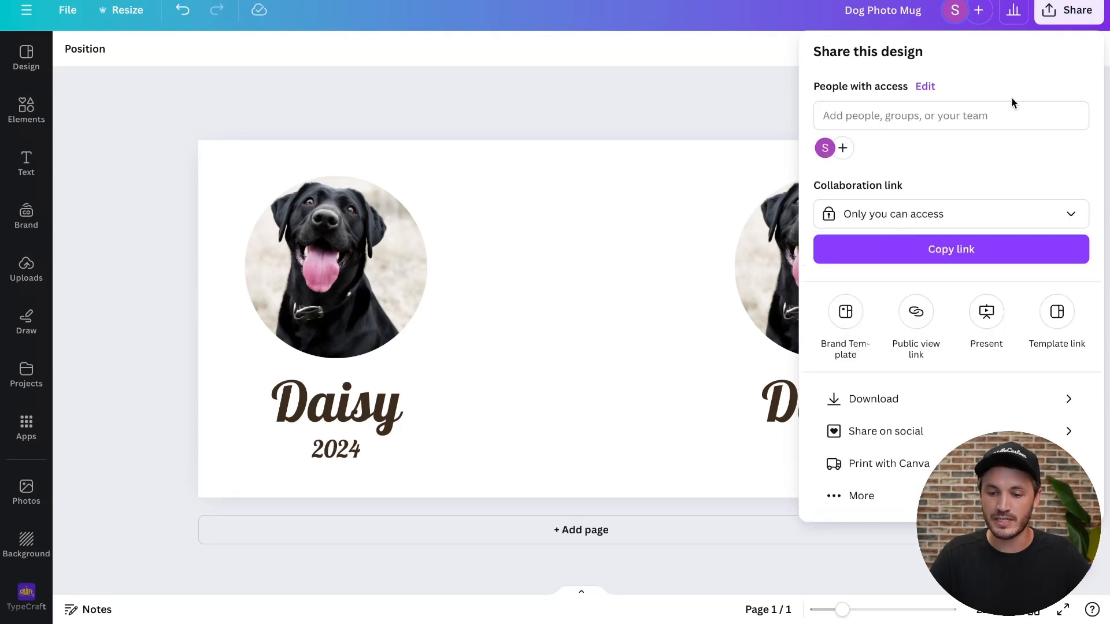
pyautogui.click(846, 399)
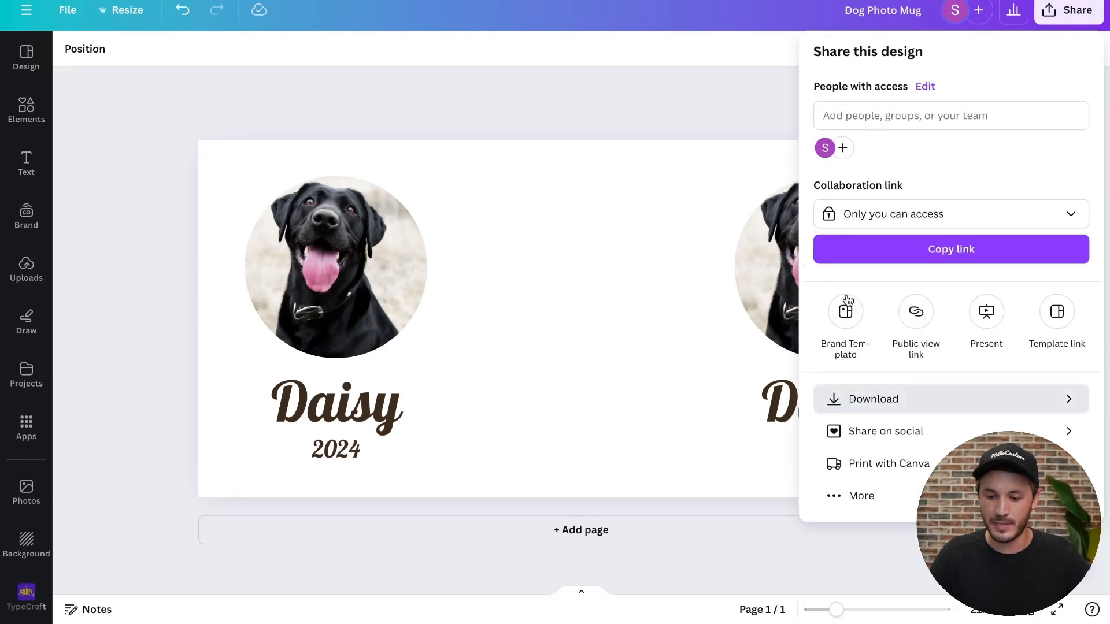
pyautogui.click(847, 213)
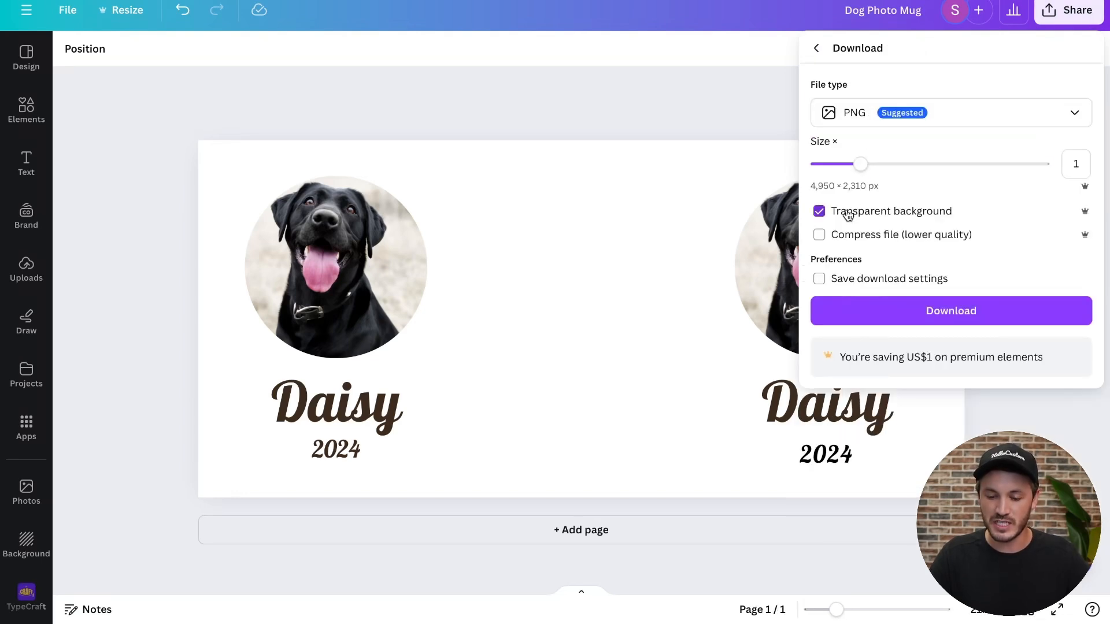
pyautogui.click(910, 311)
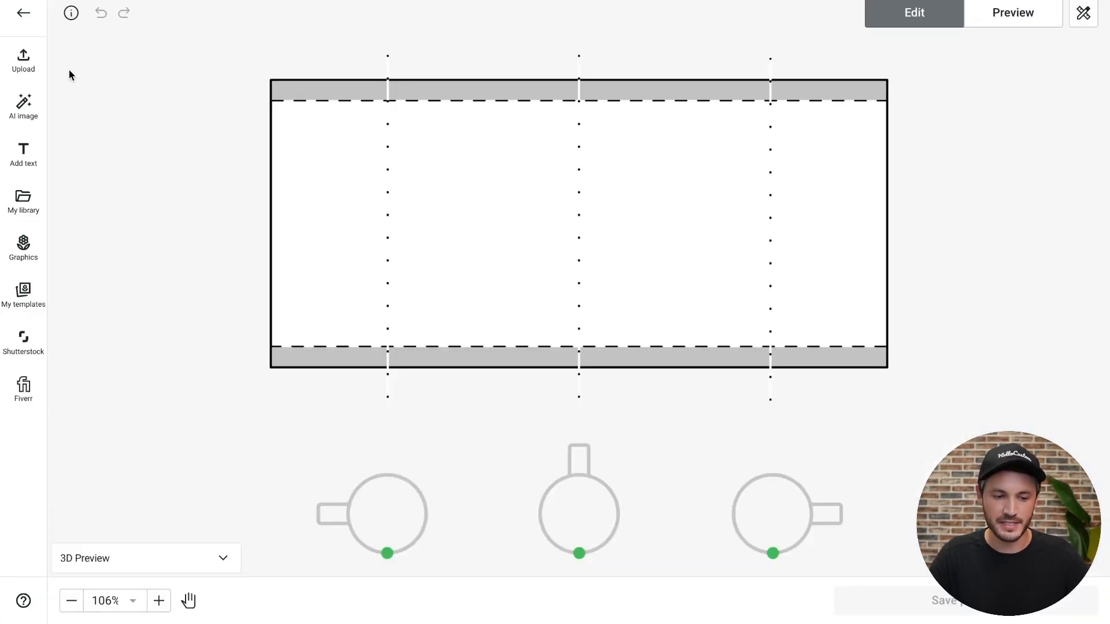
# Upload Dog Photo Mug.png to the mug's print area in Printify, preview the mockup and save the product.
pyautogui.click(25, 60)
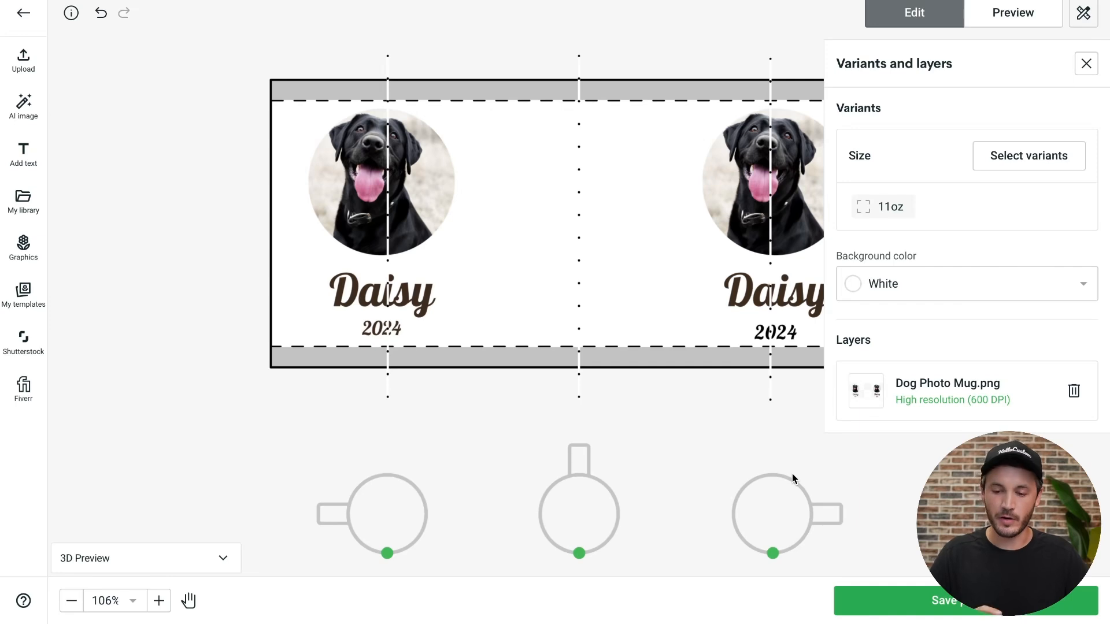
pyautogui.click(1027, 23)
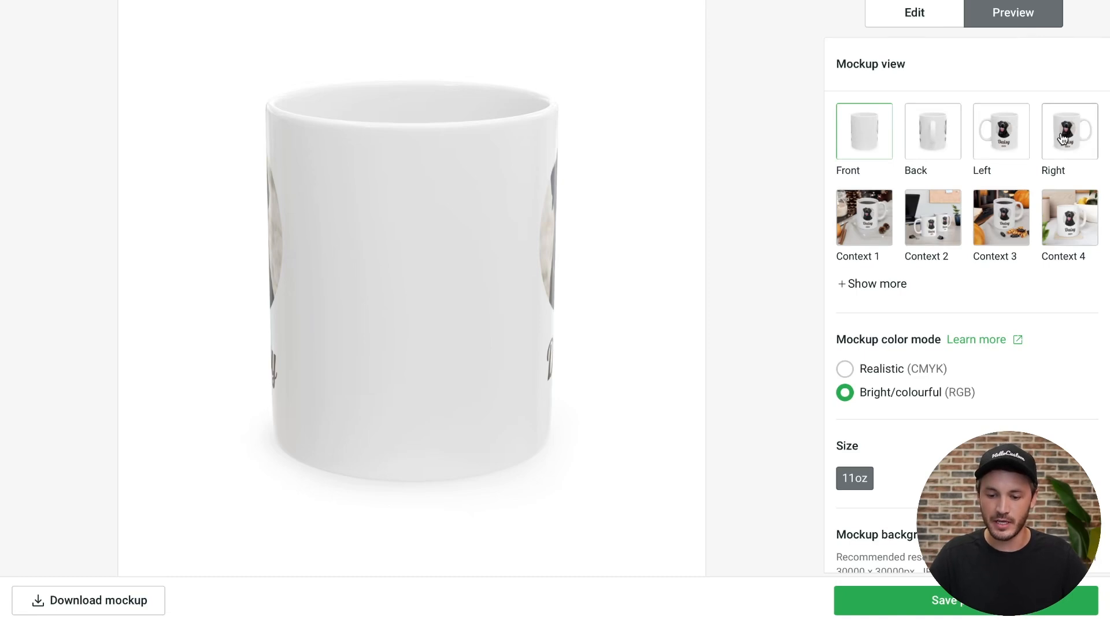
pyautogui.click(936, 596)
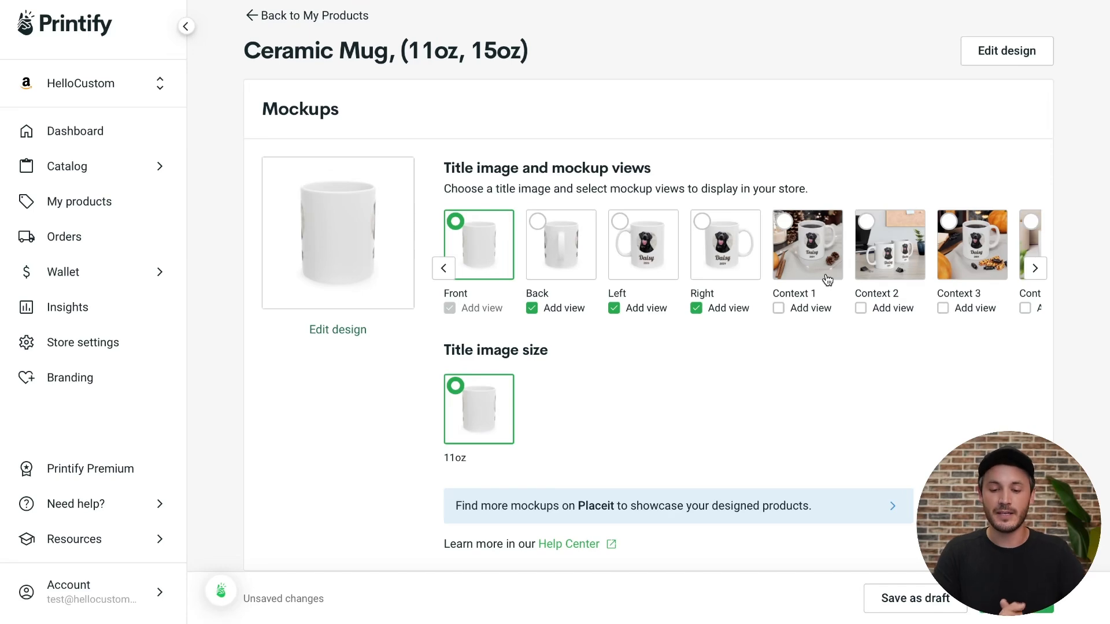
# Review the mug's mockups, listing details, bullet points and shipping instructions, and publish the product to Amazon.
pyautogui.scroll(-5, 828, 280)
pyautogui.scroll(-4, 828, 281)
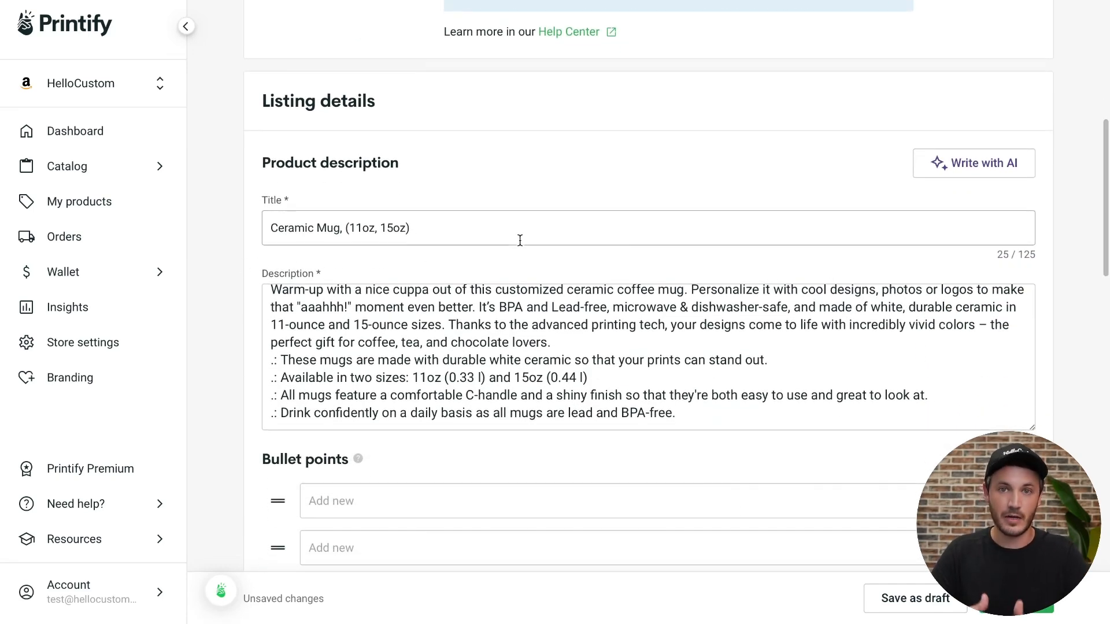
pyautogui.scroll(-2, 520, 241)
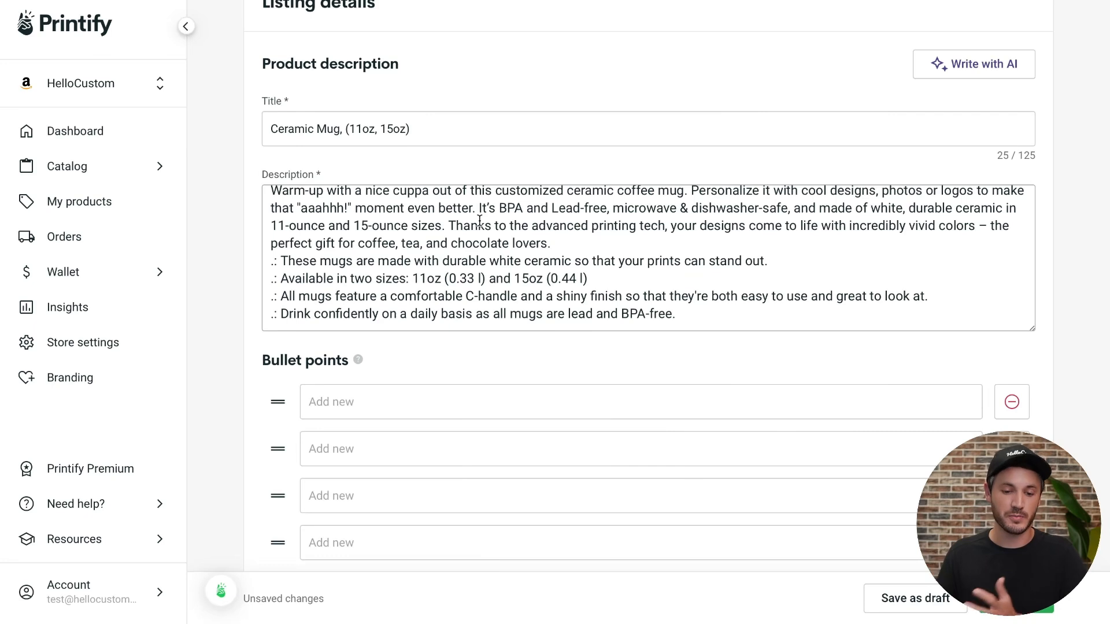
pyautogui.scroll(-3, 479, 221)
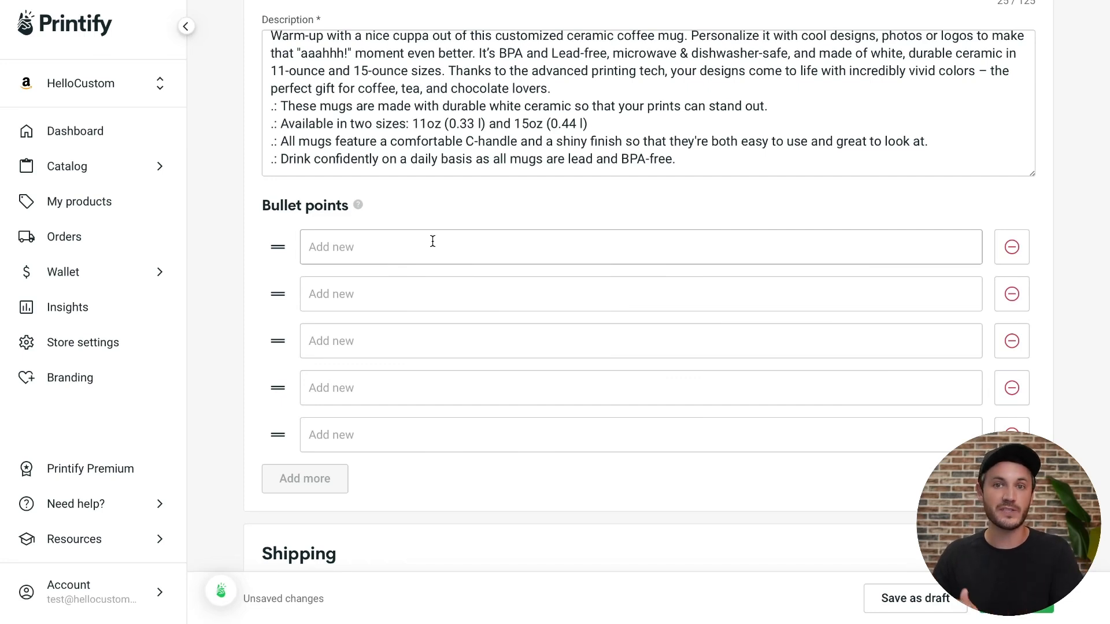
pyautogui.scroll(-6, 432, 241)
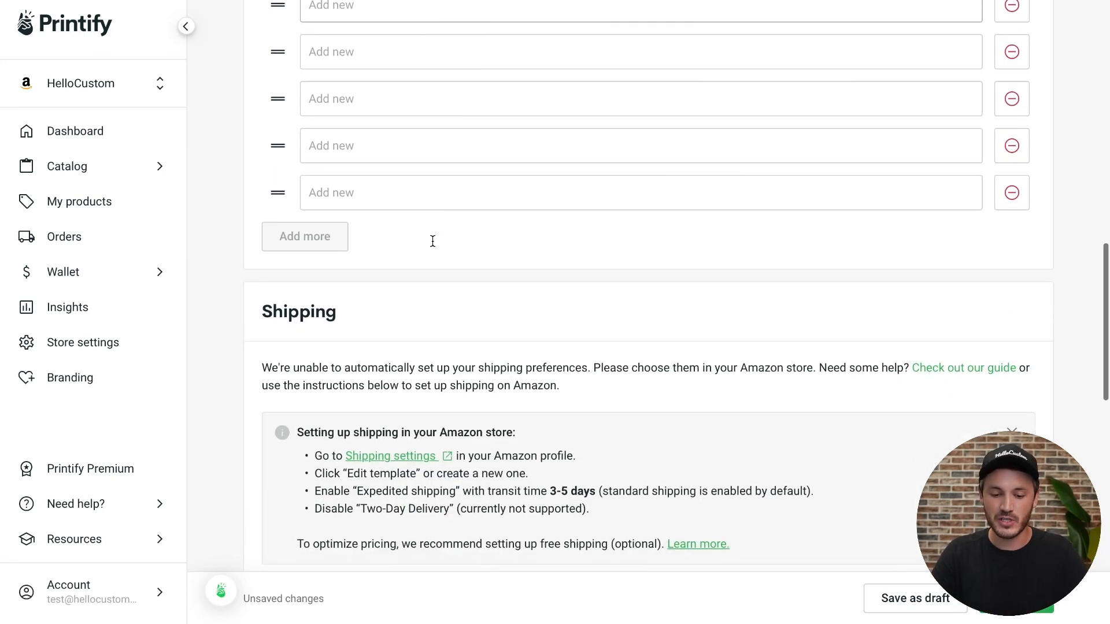
pyautogui.click(1016, 614)
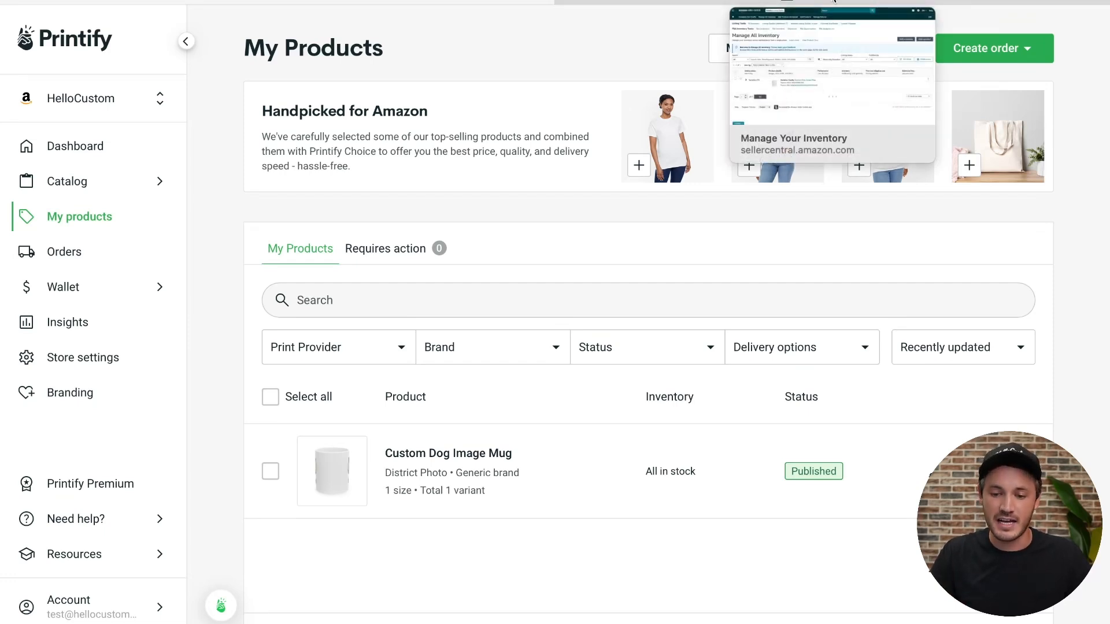
# Switch to Amazon Seller Central and open the Manage All Inventory page.
pyautogui.click(833, 1)
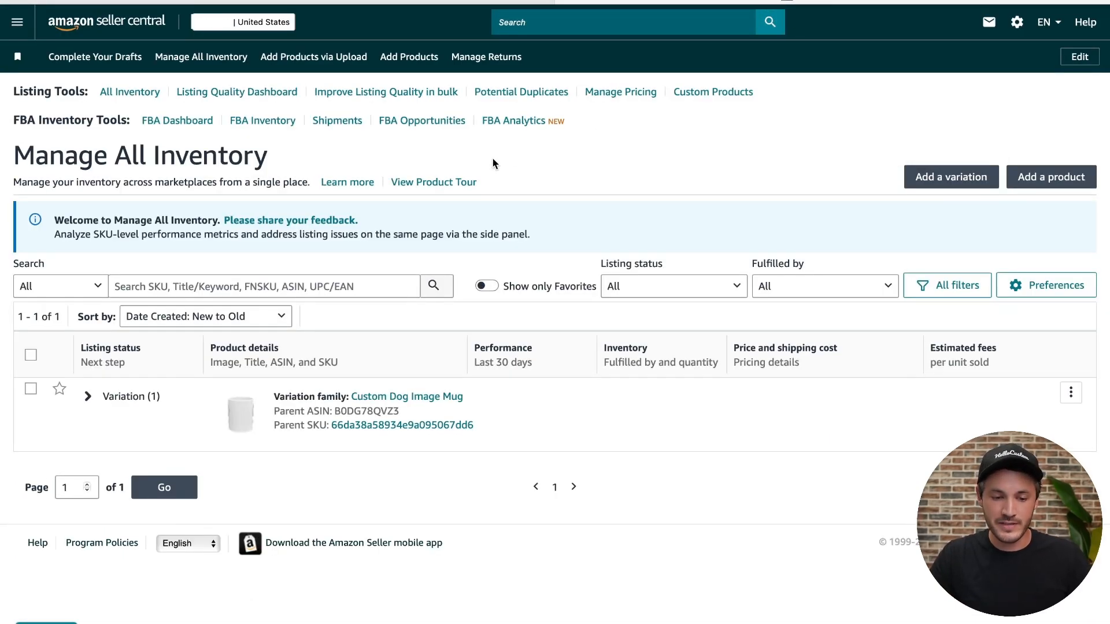
pyautogui.click(17, 22)
pyautogui.moveTo(31, 104)
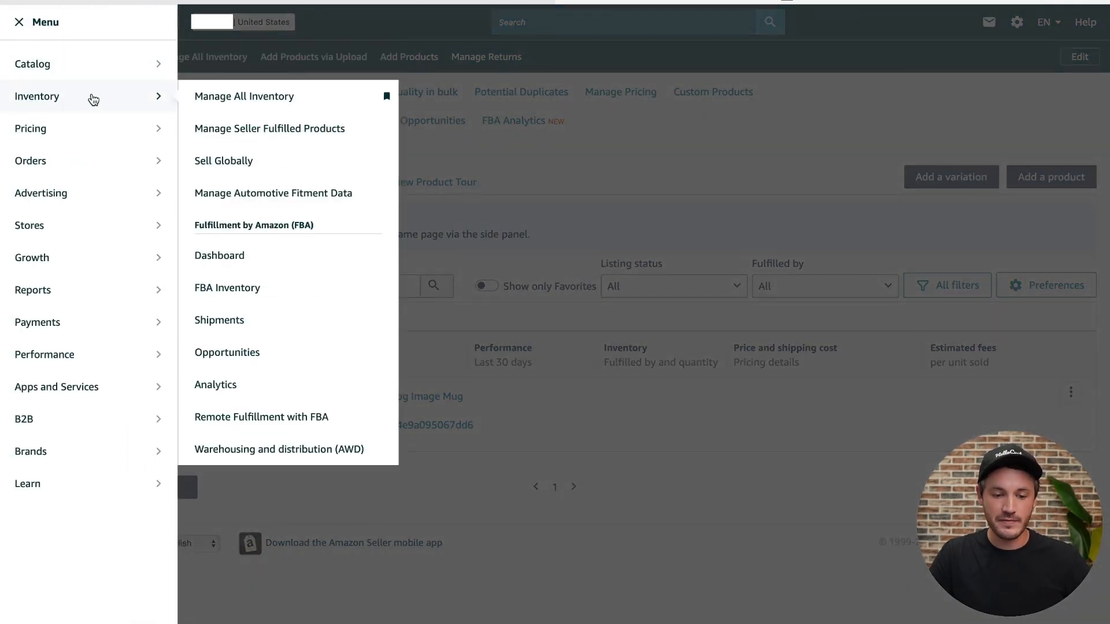
pyautogui.click(240, 97)
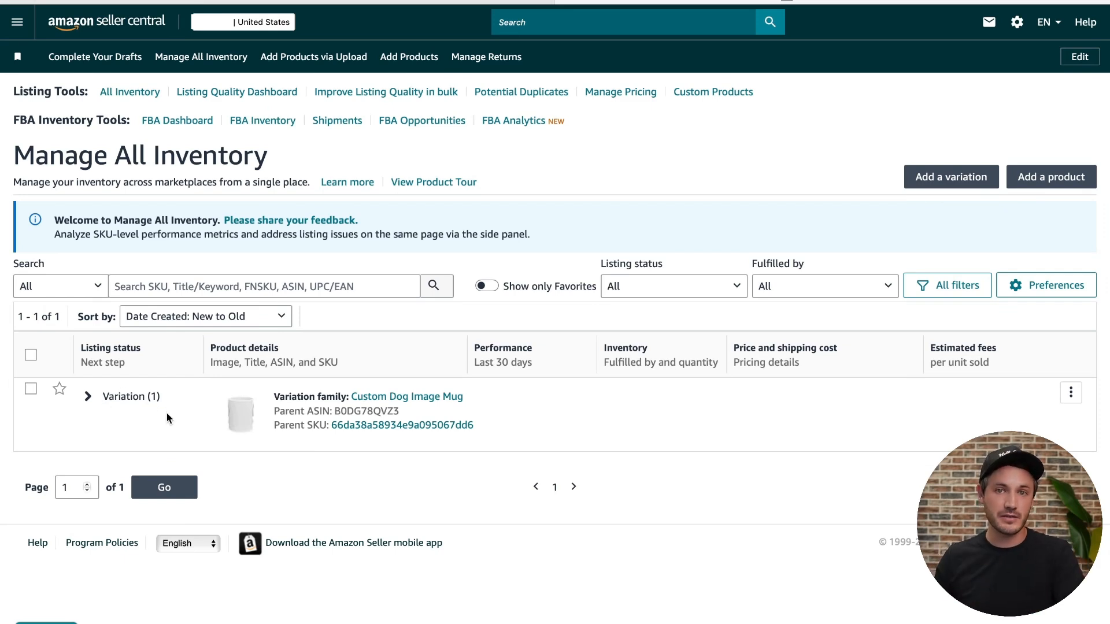
# Expand the Custom Dog Image Mug variation family to check its child listing's details, and collapse it.
pyautogui.click(89, 398)
pyautogui.scroll(-2, 140, 426)
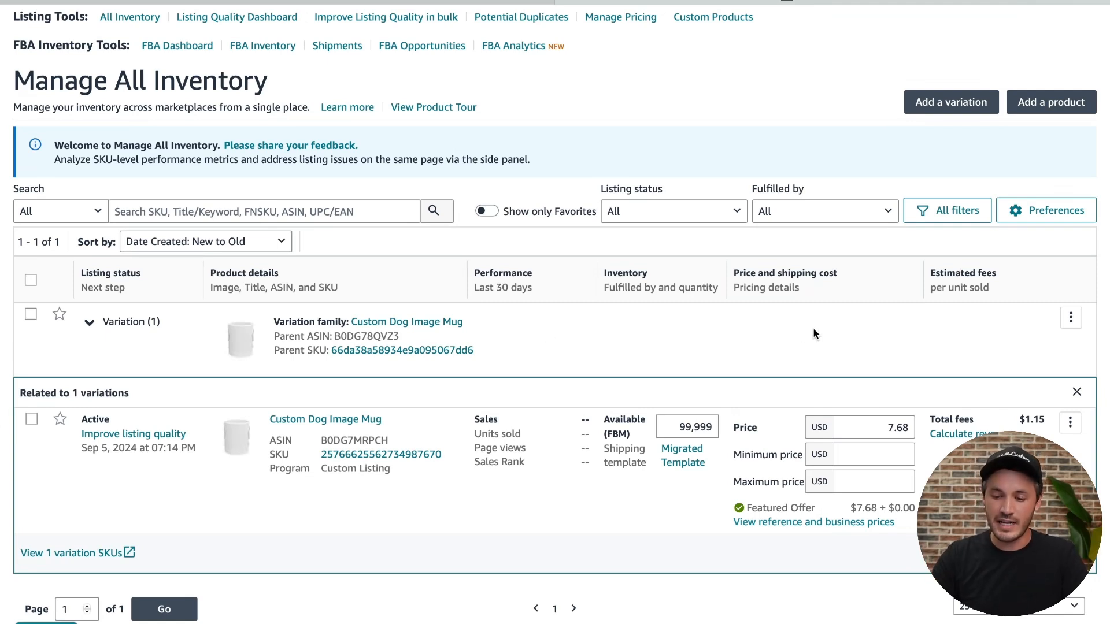
pyautogui.click(90, 323)
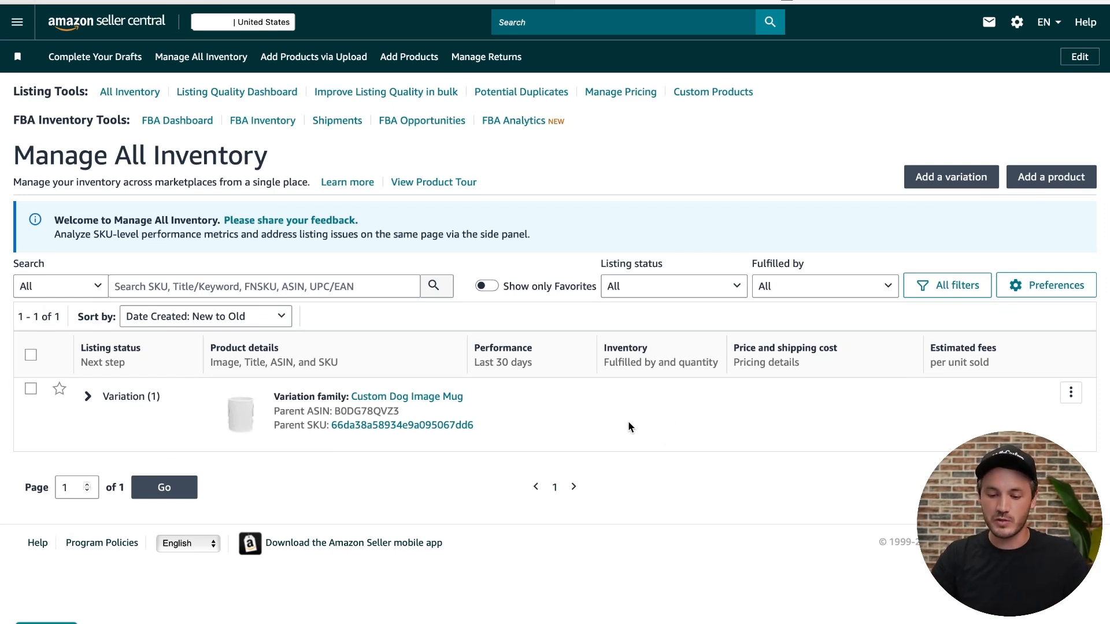
# Open the customization editor for the Custom Dog Image Mug parent listing and review its surface, preview image and customization sections.
pyautogui.click(1071, 392)
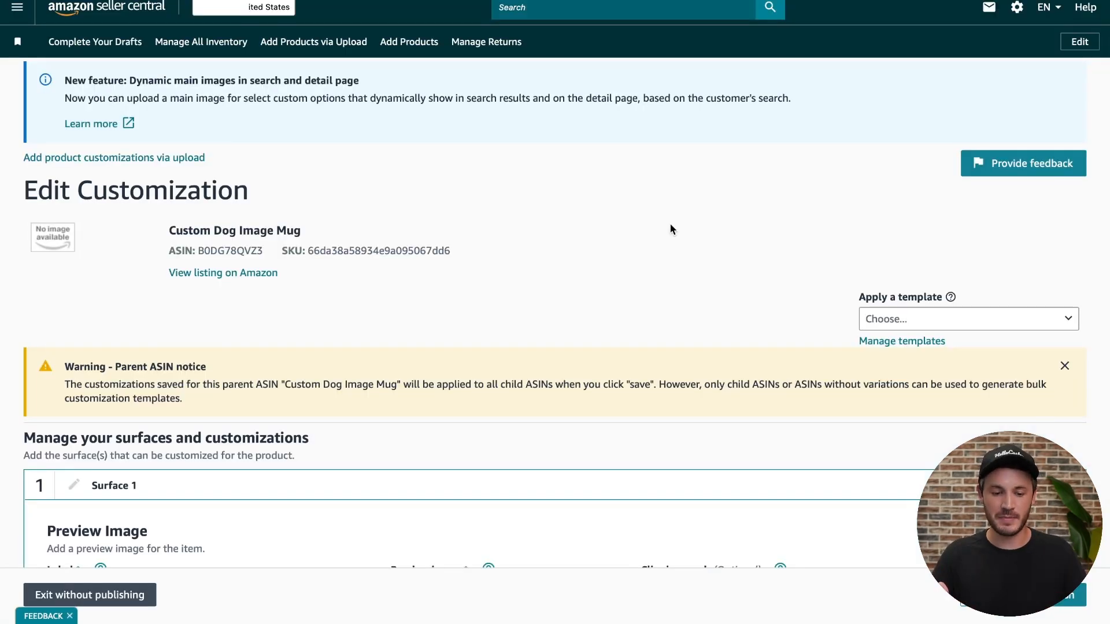
pyautogui.scroll(-1, 670, 228)
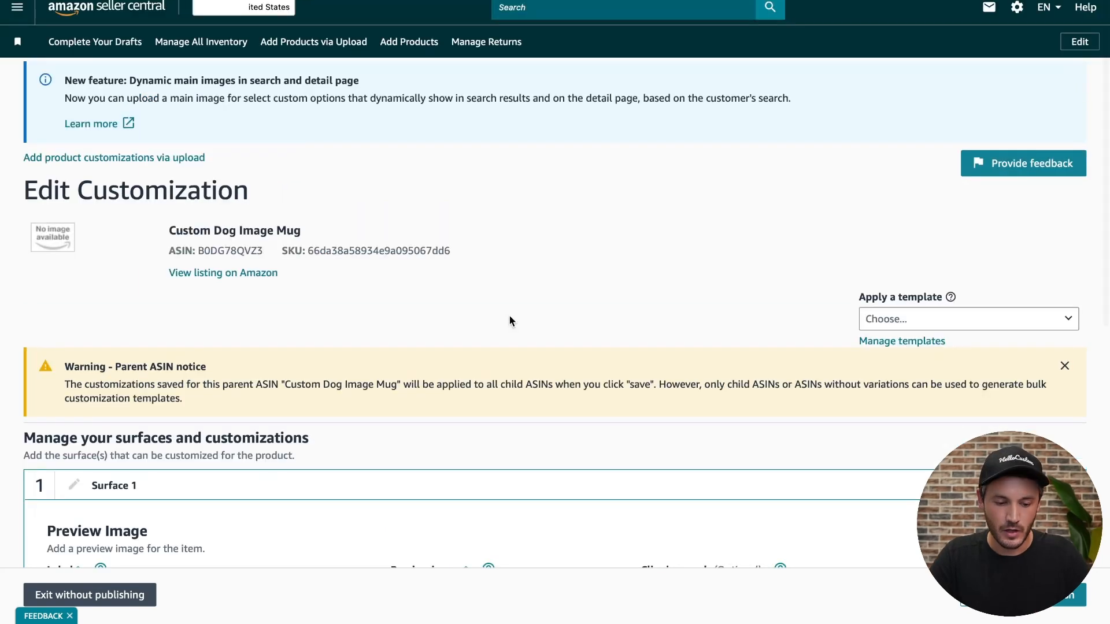
pyautogui.scroll(-4, 509, 316)
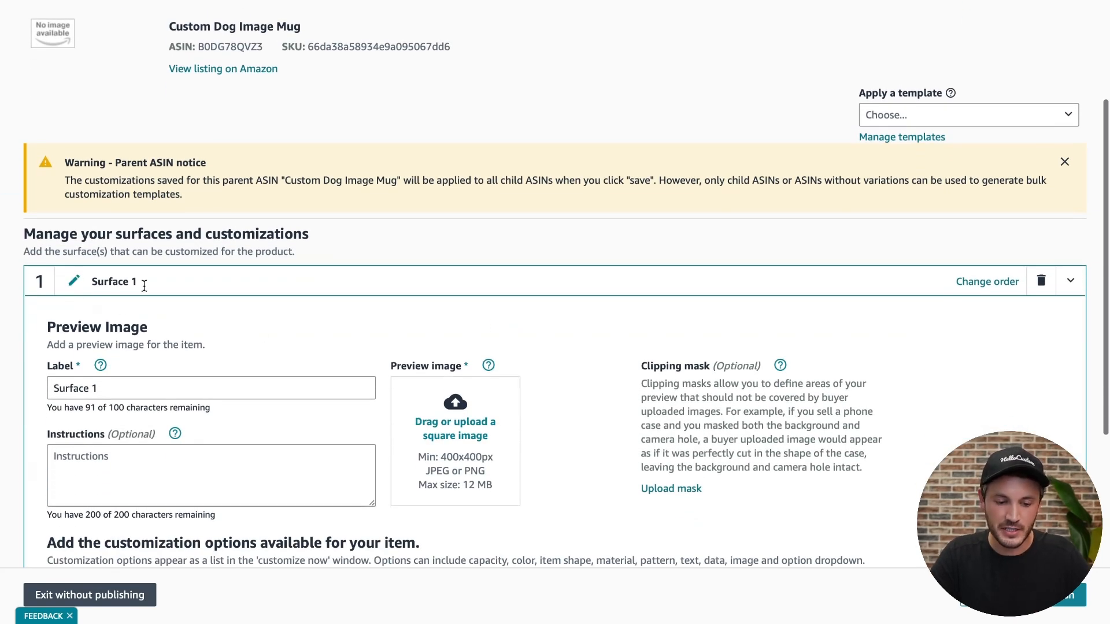
pyautogui.scroll(-5, 480, 330)
pyautogui.scroll(-1, 481, 327)
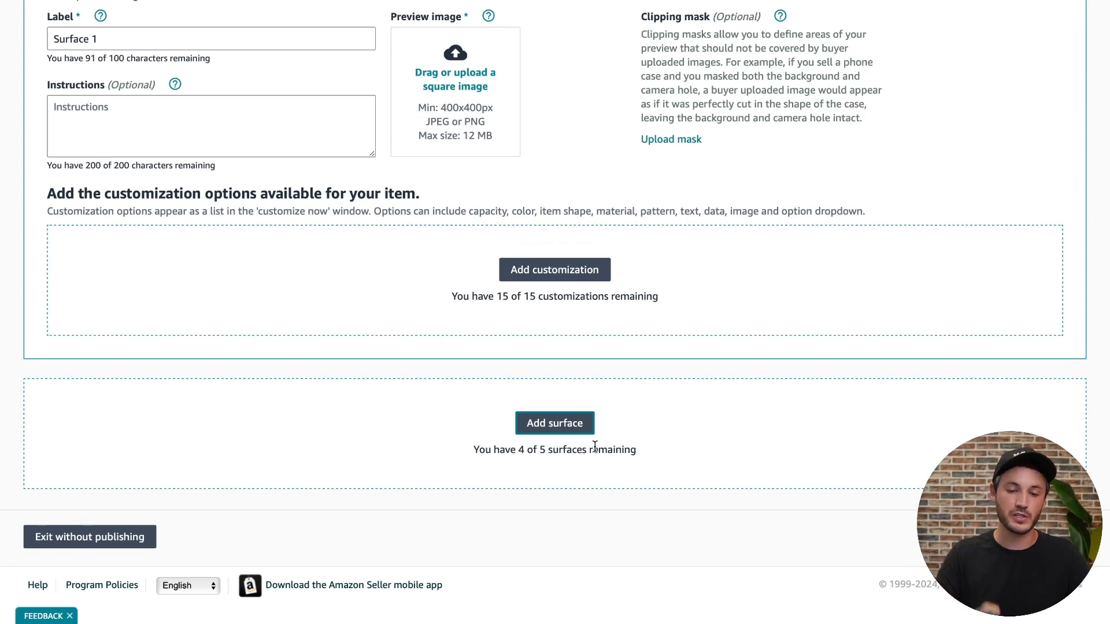
pyautogui.scroll(2, 641, 481)
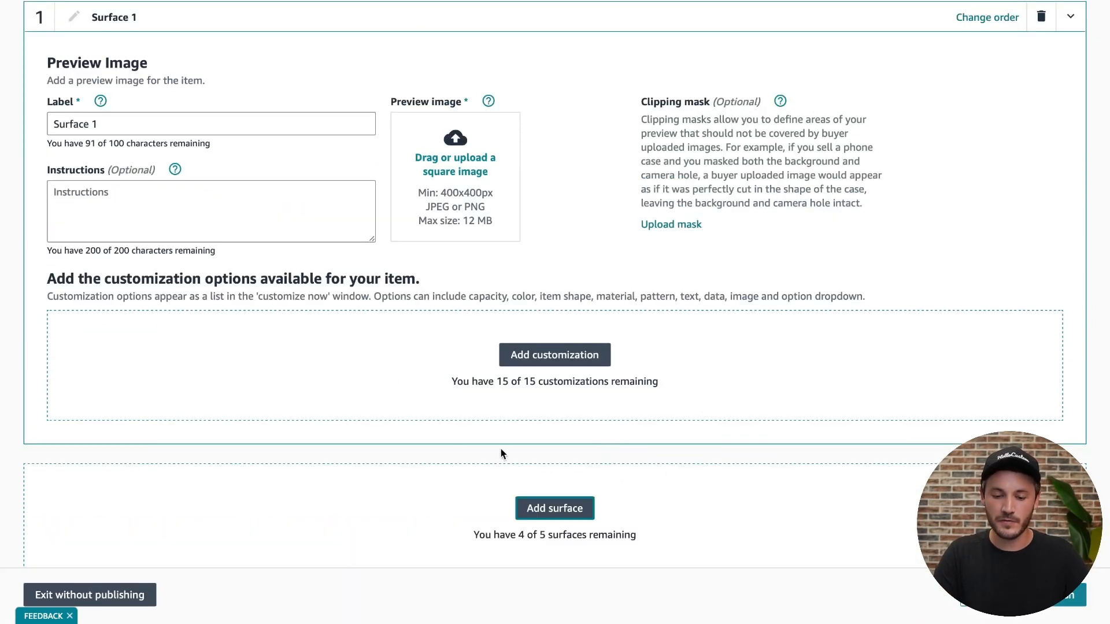
pyautogui.scroll(1, 501, 449)
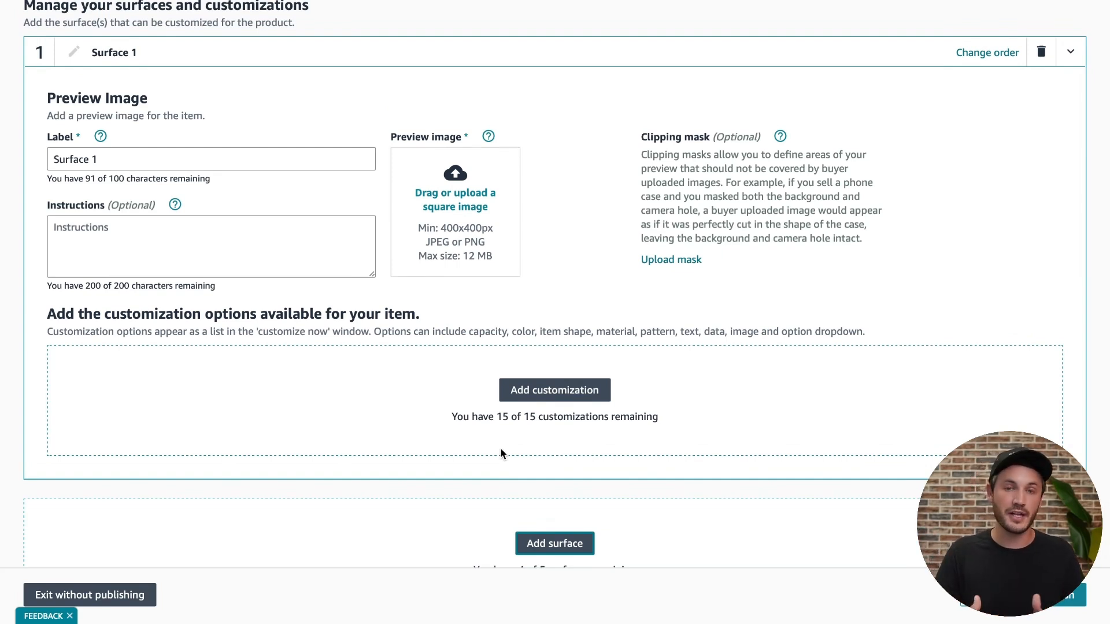
pyautogui.scroll(1, 688, 443)
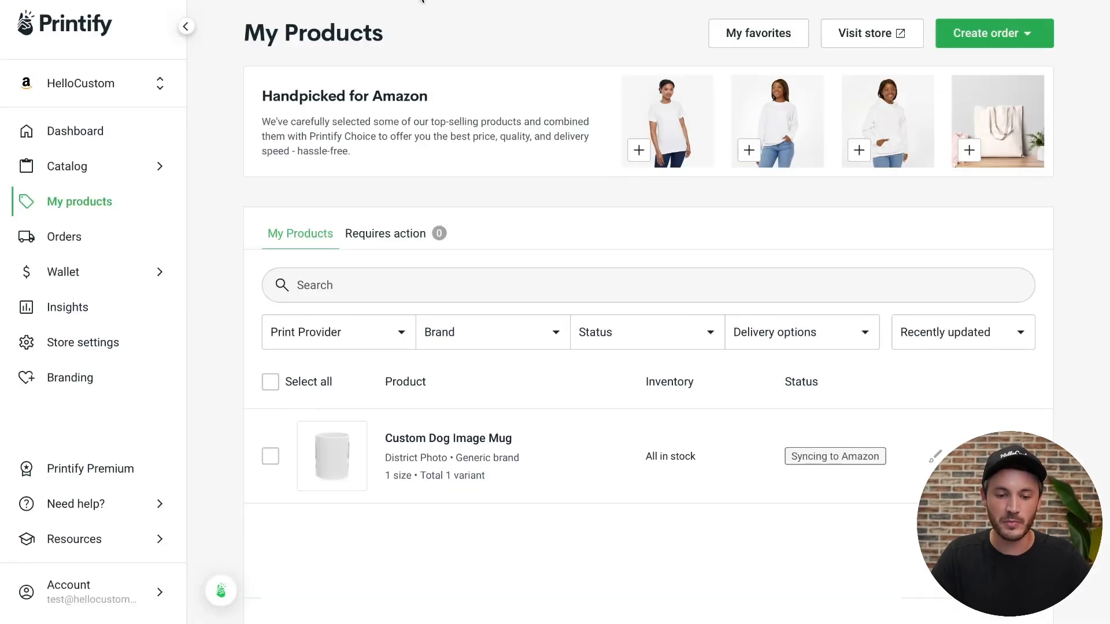
# In Printify, save the Right-view mockup of the Custom Dog Image Mug to Downloads as "Dog mug".
pyautogui.scroll(-2, 475, 43)
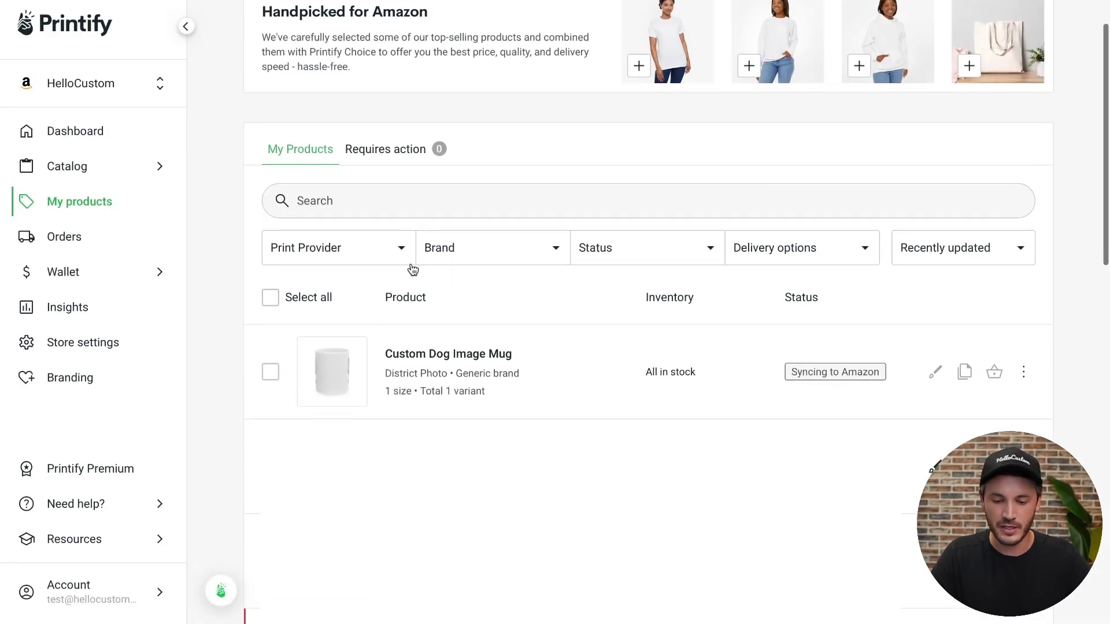
pyautogui.click(334, 372)
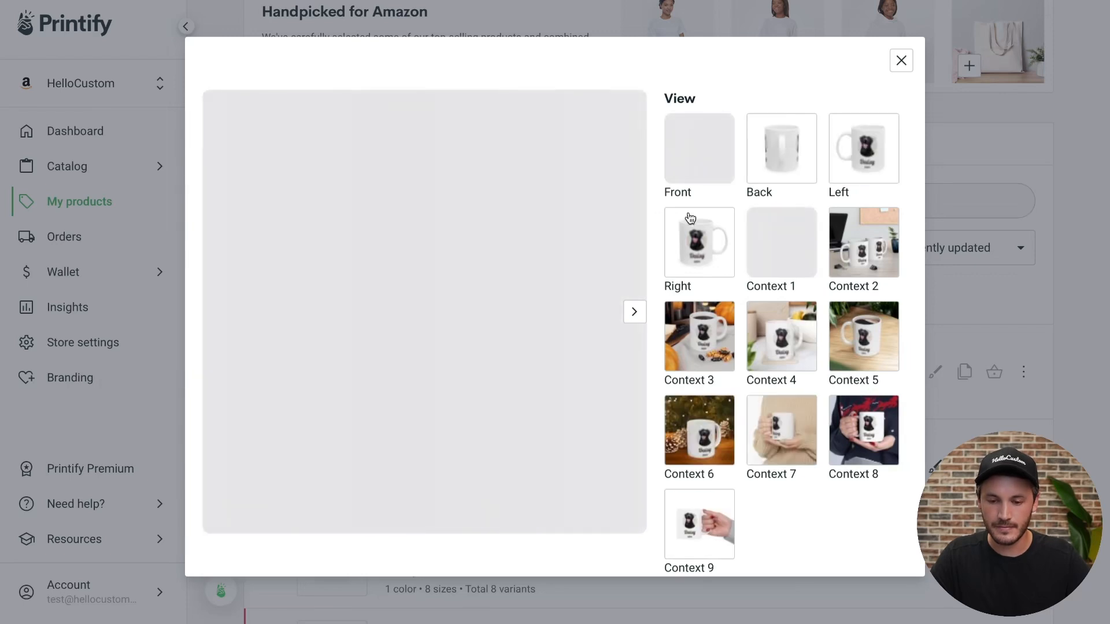
pyautogui.click(706, 247)
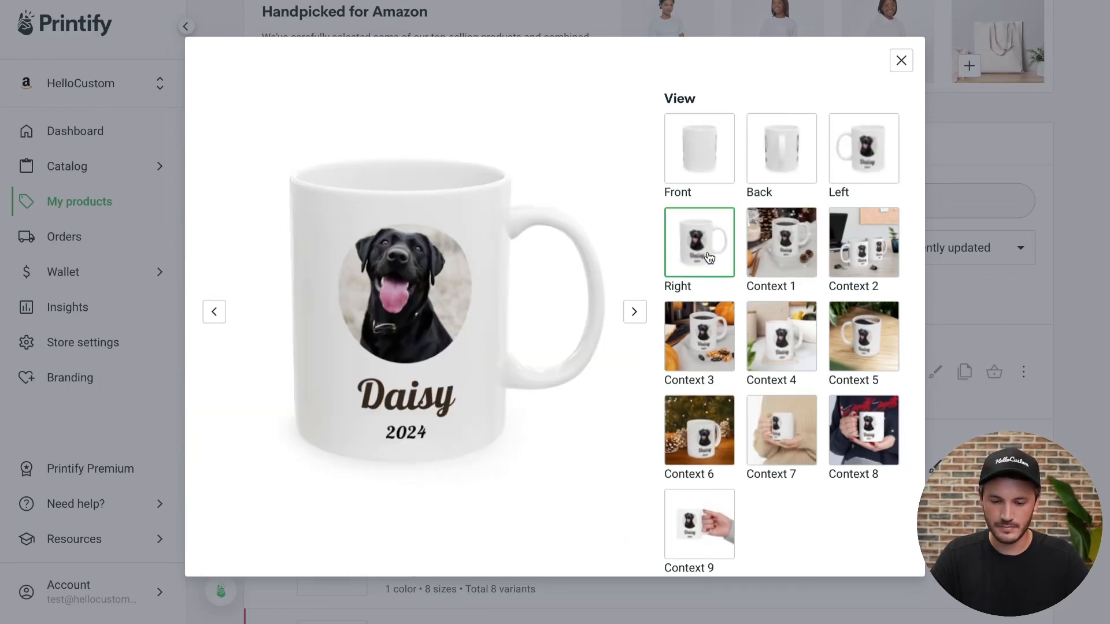
pyautogui.rightClick(467, 314)
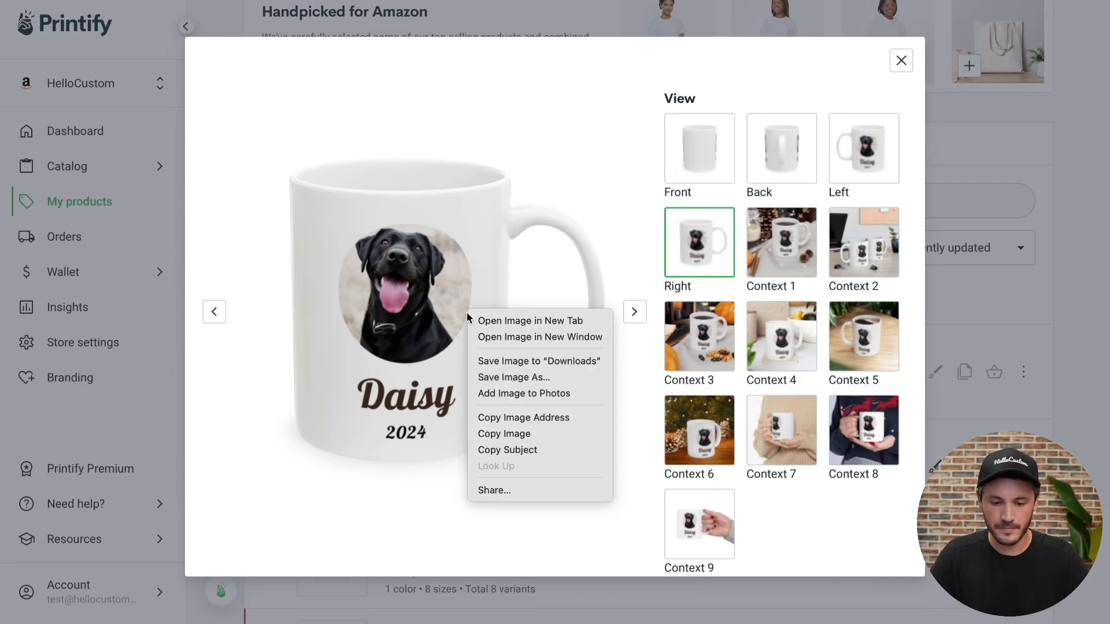
pyautogui.click(493, 380)
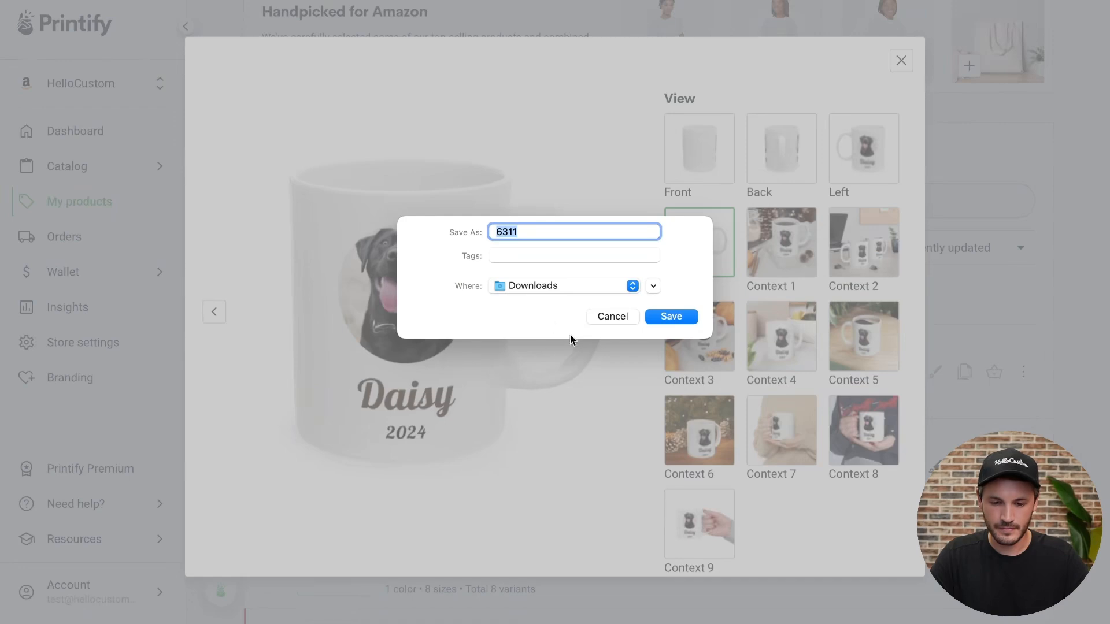
pyautogui.write('Do')
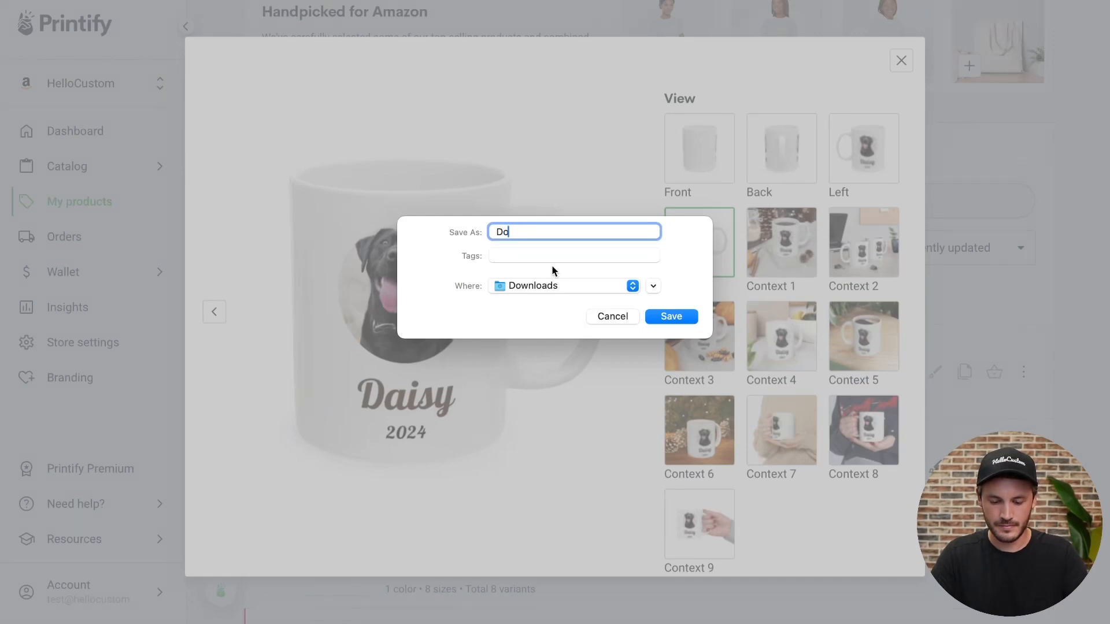
pyautogui.write('g mug')
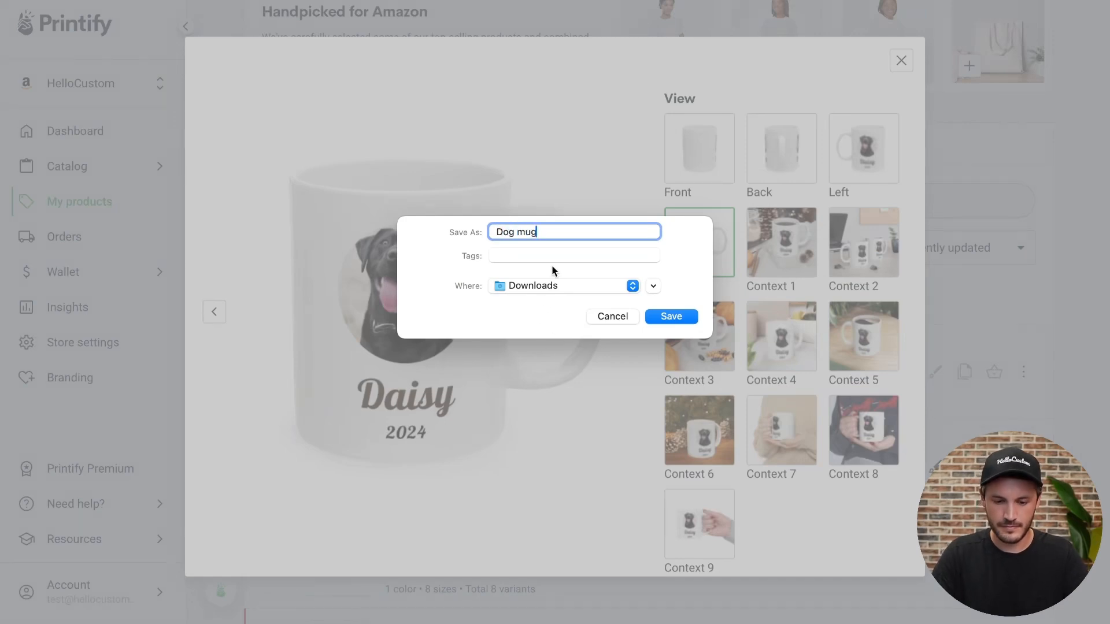
pyautogui.click(678, 318)
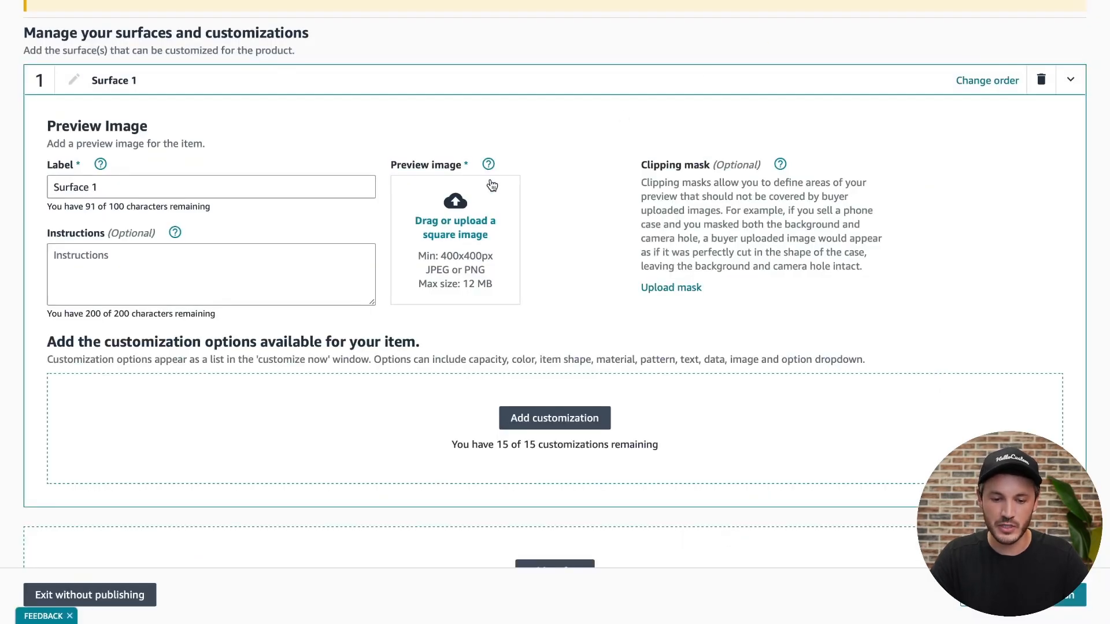
# In Amazon Seller Central, upload the saved dog mug mockup as Surface 1's preview image and add a Text customization.
pyautogui.click(460, 220)
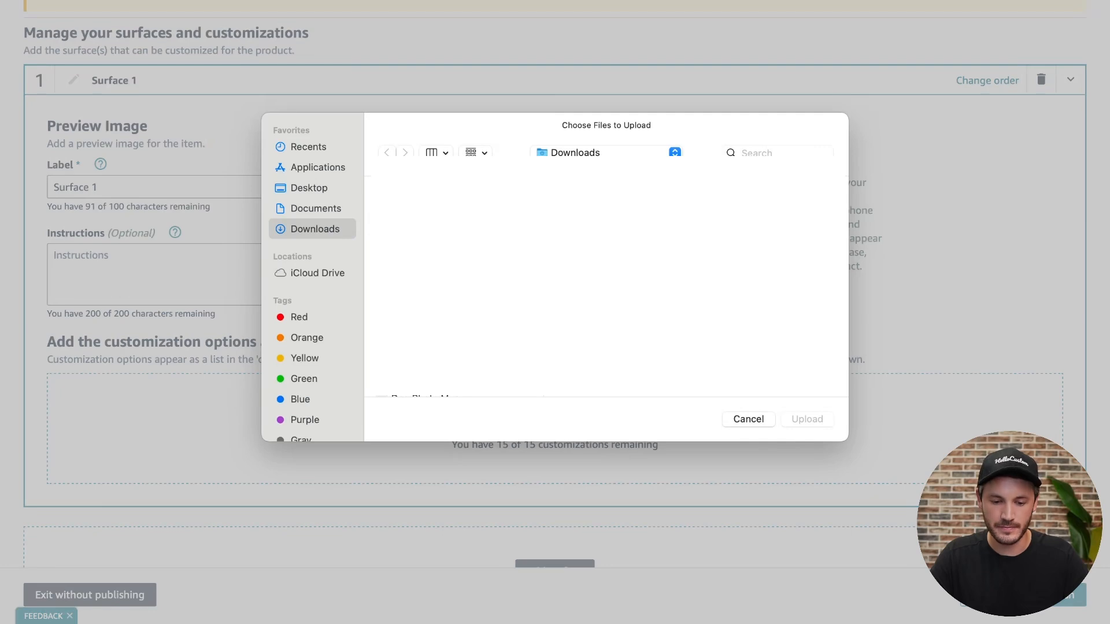
pyautogui.click(799, 424)
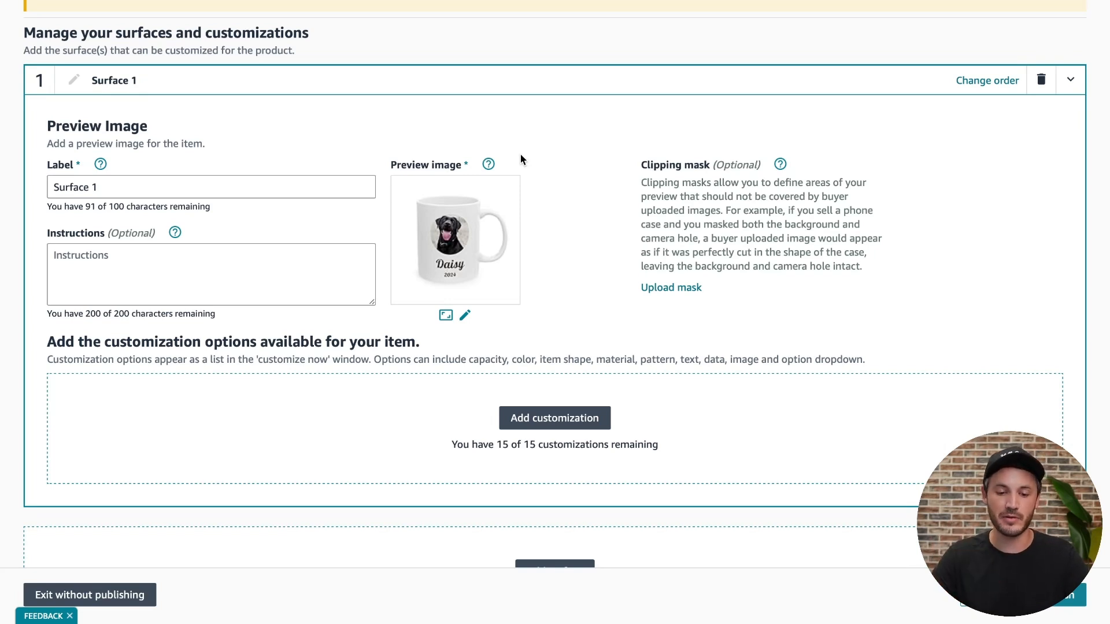
pyautogui.scroll(-1, 573, 249)
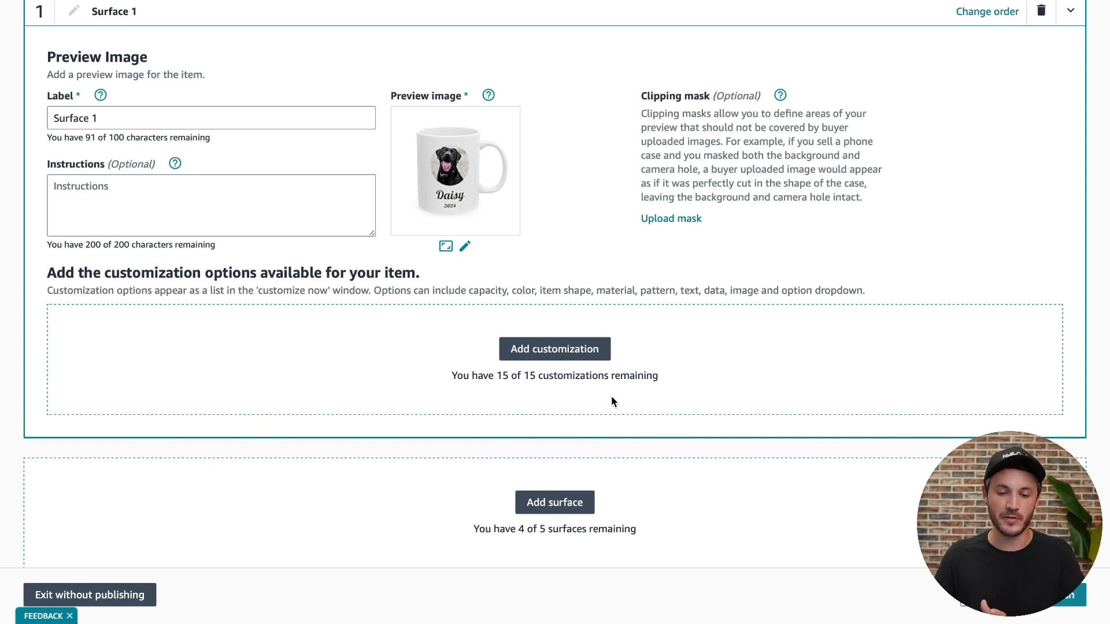
pyautogui.click(569, 361)
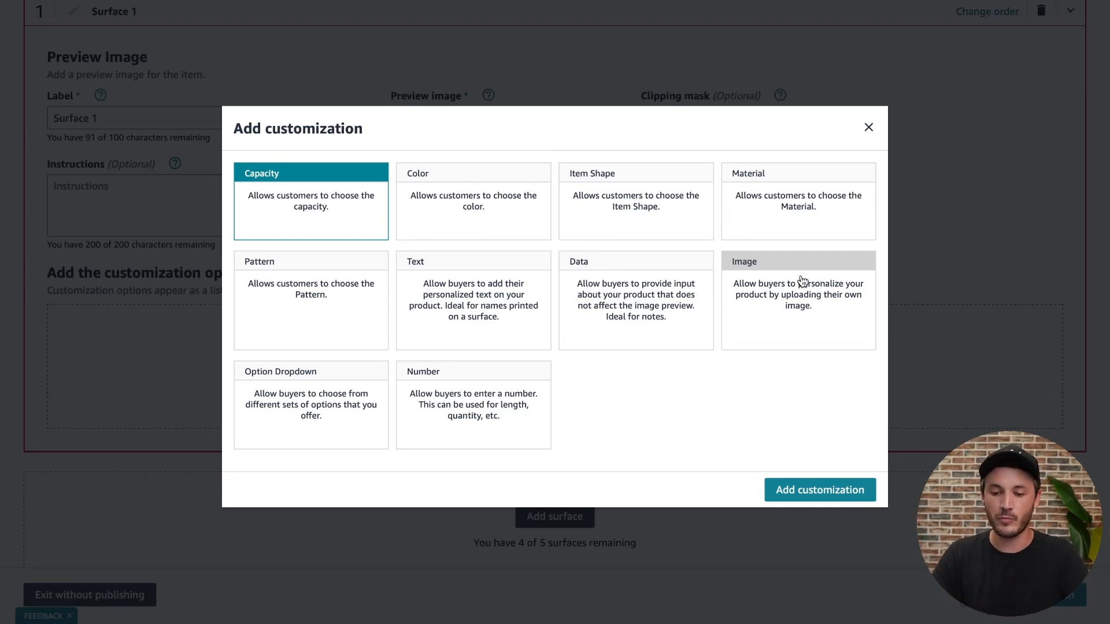
pyautogui.click(484, 336)
pyautogui.click(818, 491)
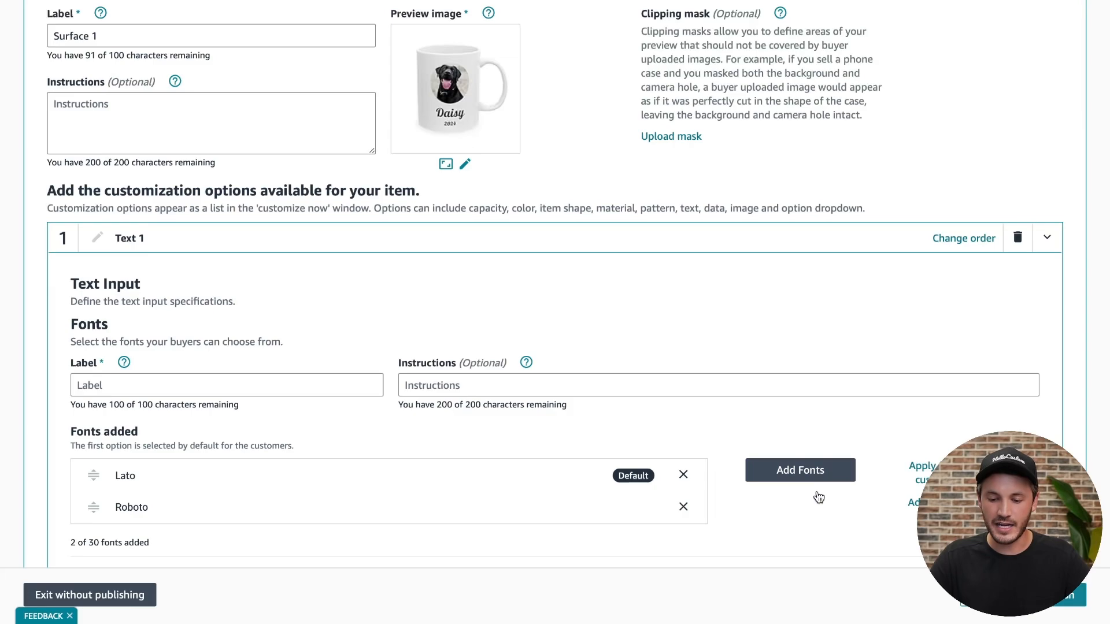
# Look over the Text 1 customization's fonts, colors and text block sections, and label its Fonts section "Font".
pyautogui.scroll(-14, 819, 497)
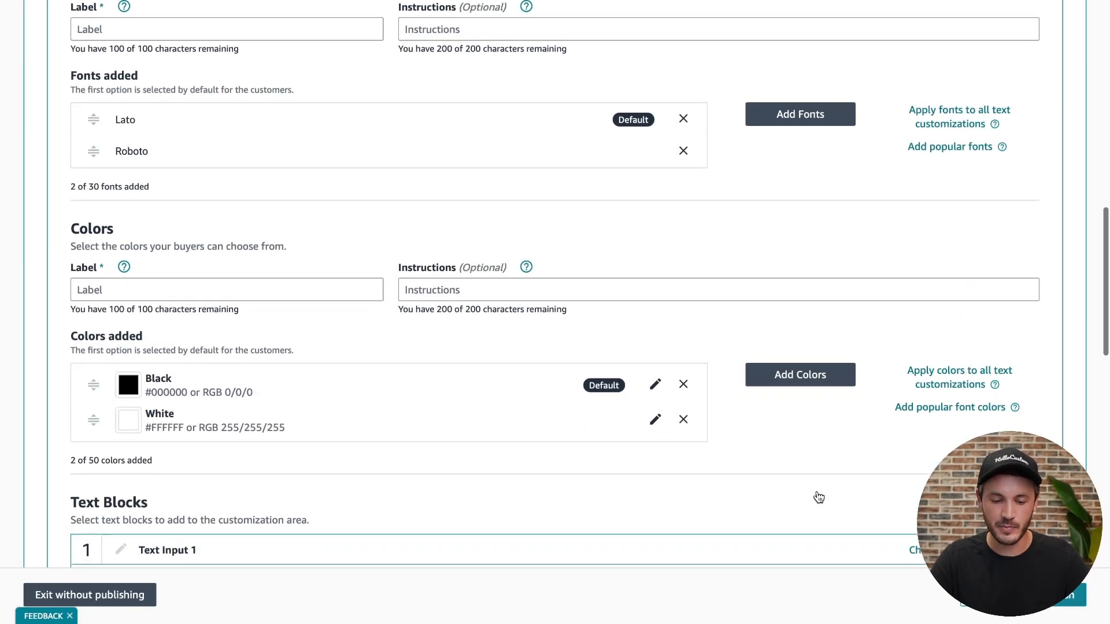
pyautogui.scroll(-6, 819, 498)
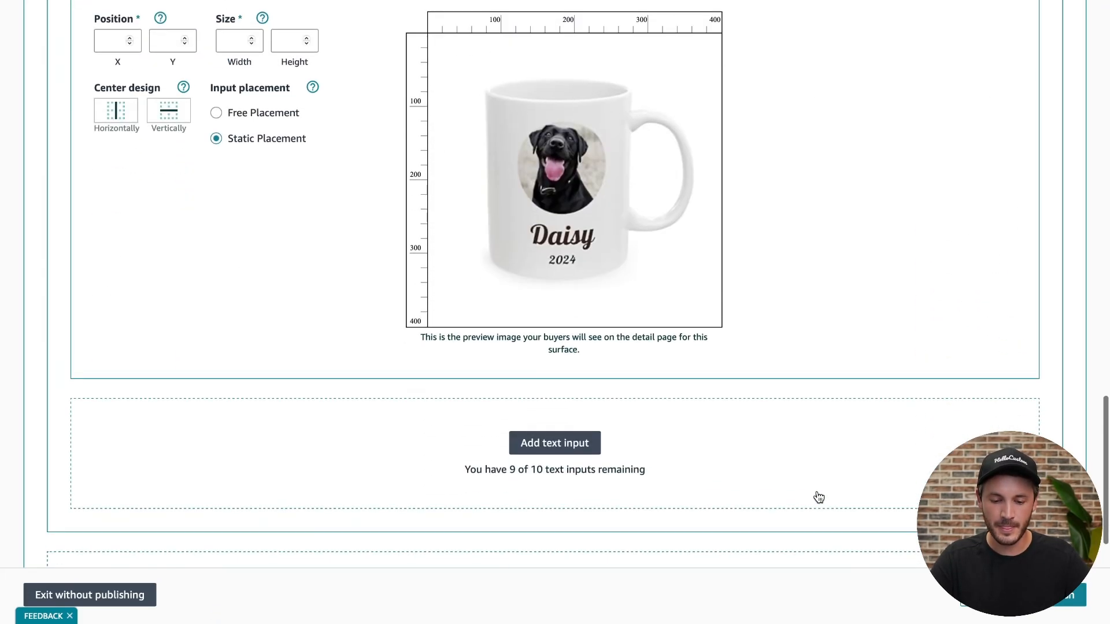
pyautogui.scroll(12, 817, 497)
pyautogui.scroll(5, 817, 496)
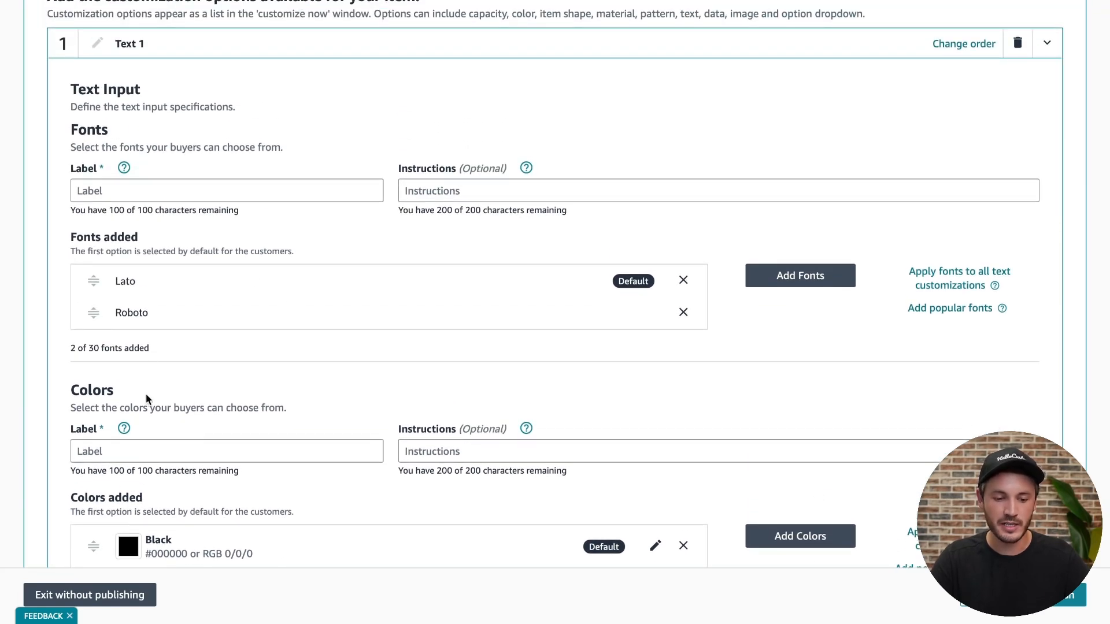
pyautogui.scroll(-5, 125, 385)
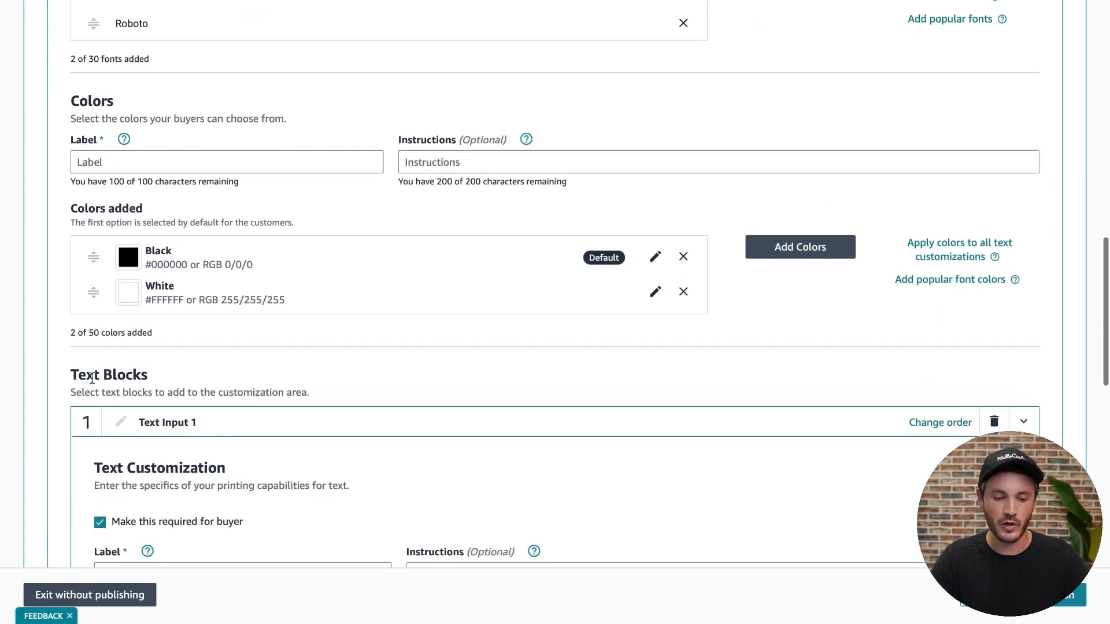
pyautogui.scroll(6, 105, 370)
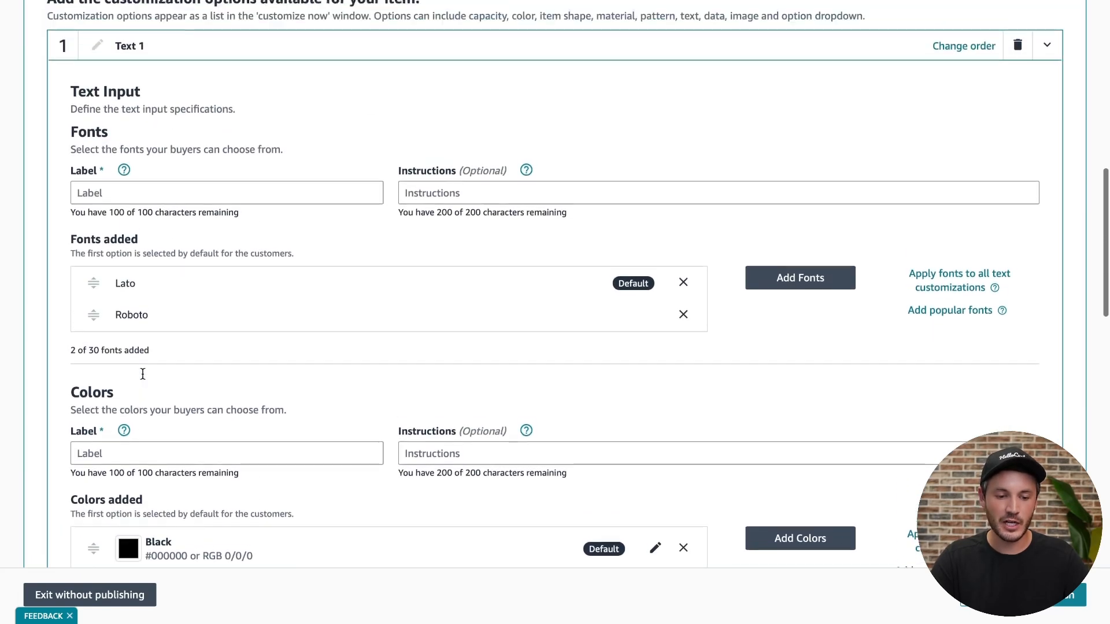
pyautogui.click(101, 264)
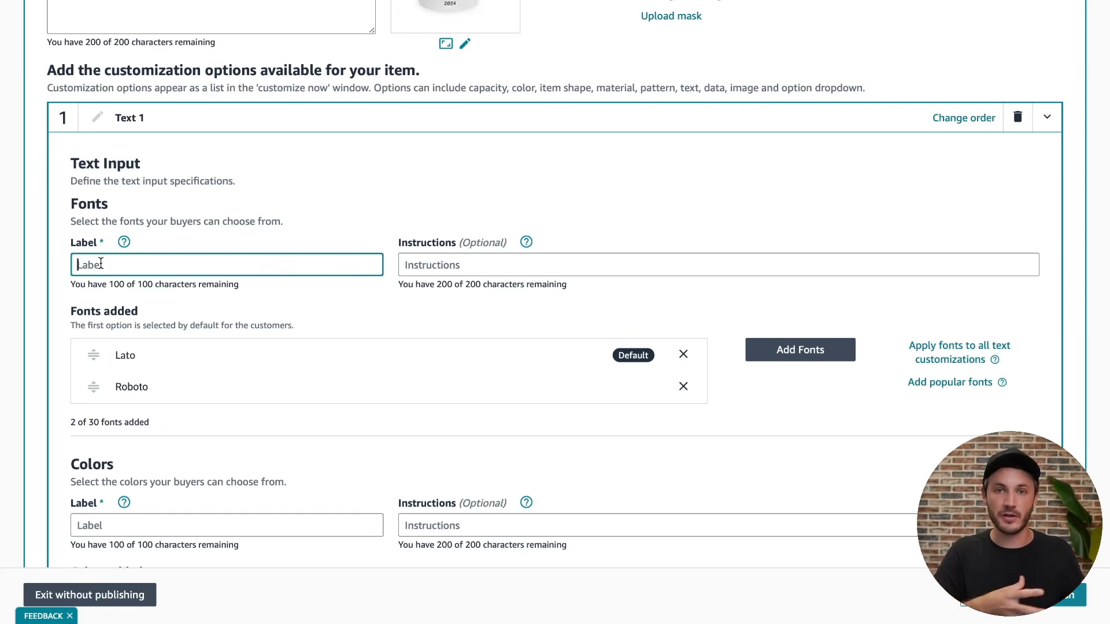
pyautogui.write('Fo')
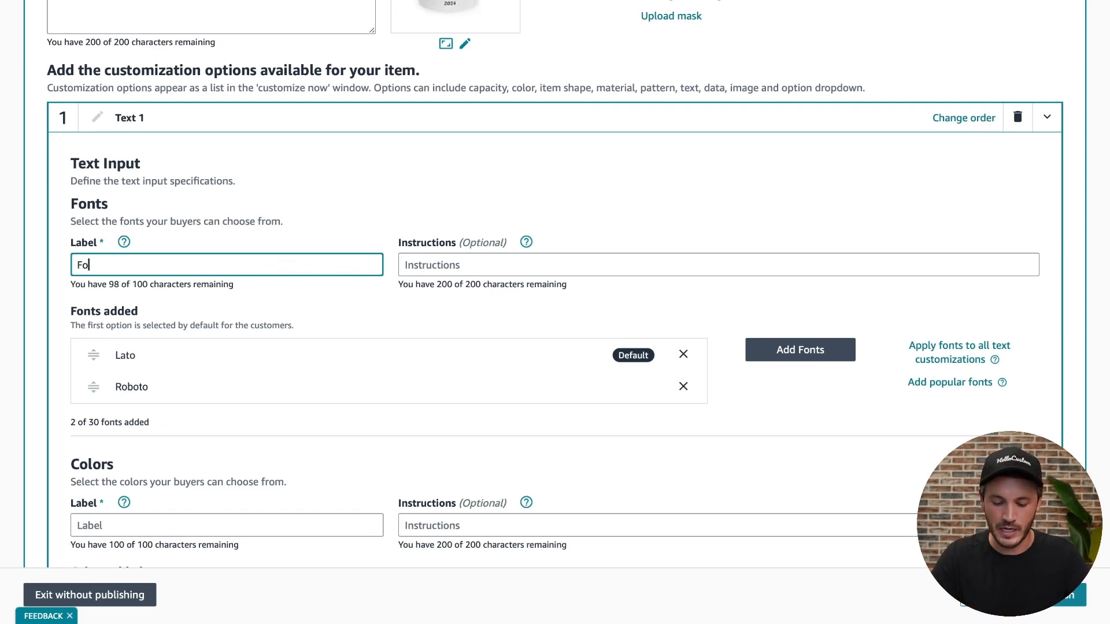
pyautogui.click(358, 201)
# Examine the standard and custom font choices available for Text 1, and leave without adding any font.
pyautogui.scroll(-2, 357, 201)
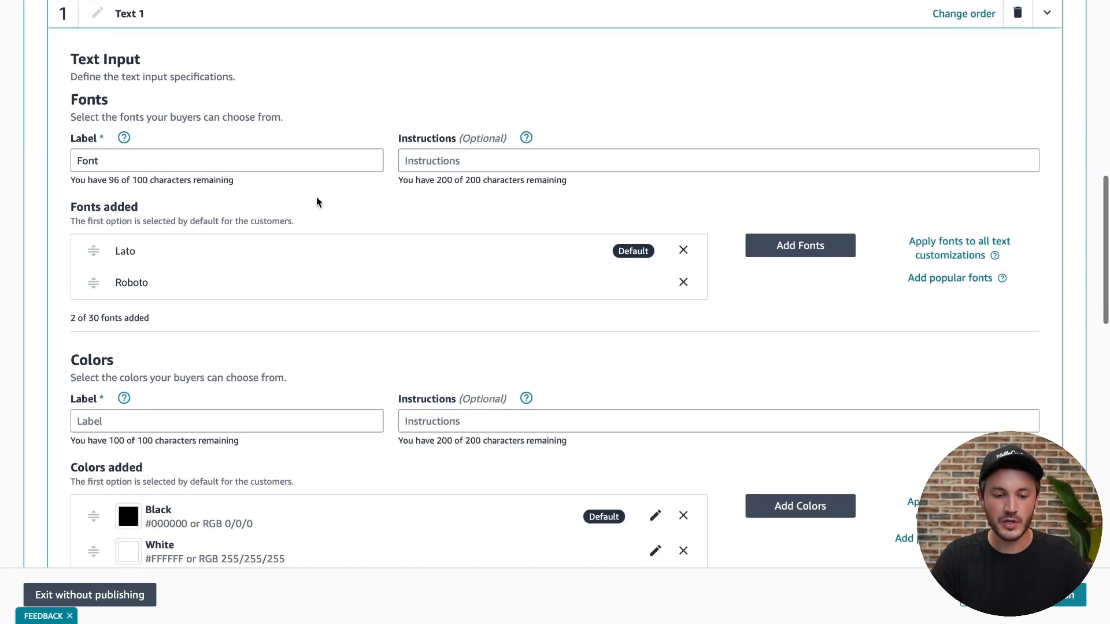
pyautogui.click(815, 250)
pyautogui.scroll(-3, 526, 313)
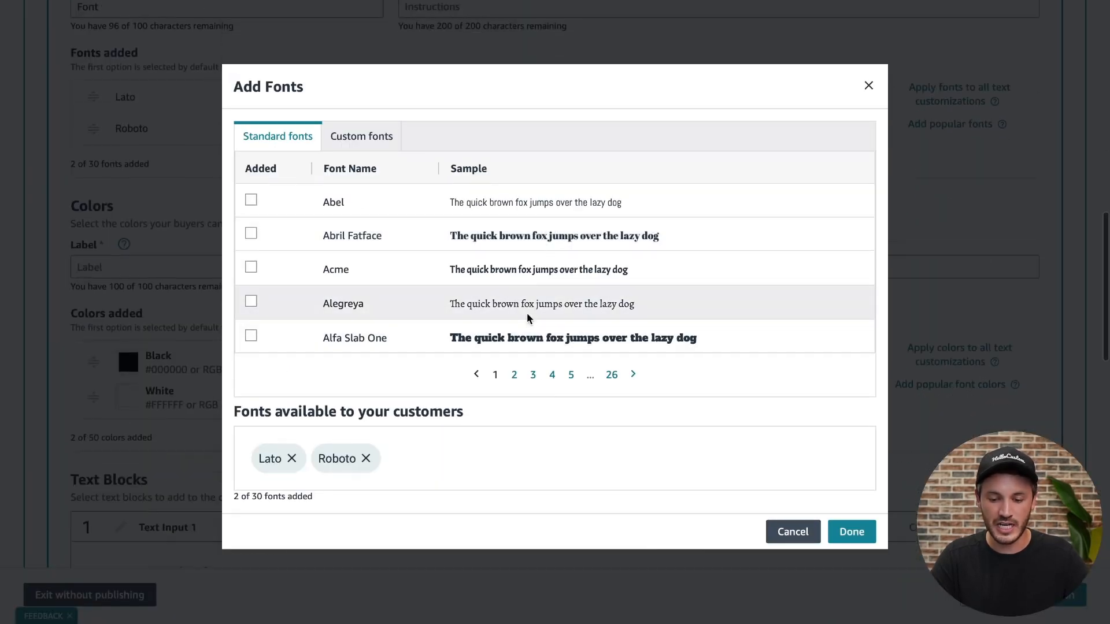
pyautogui.scroll(3, 526, 313)
pyautogui.click(360, 145)
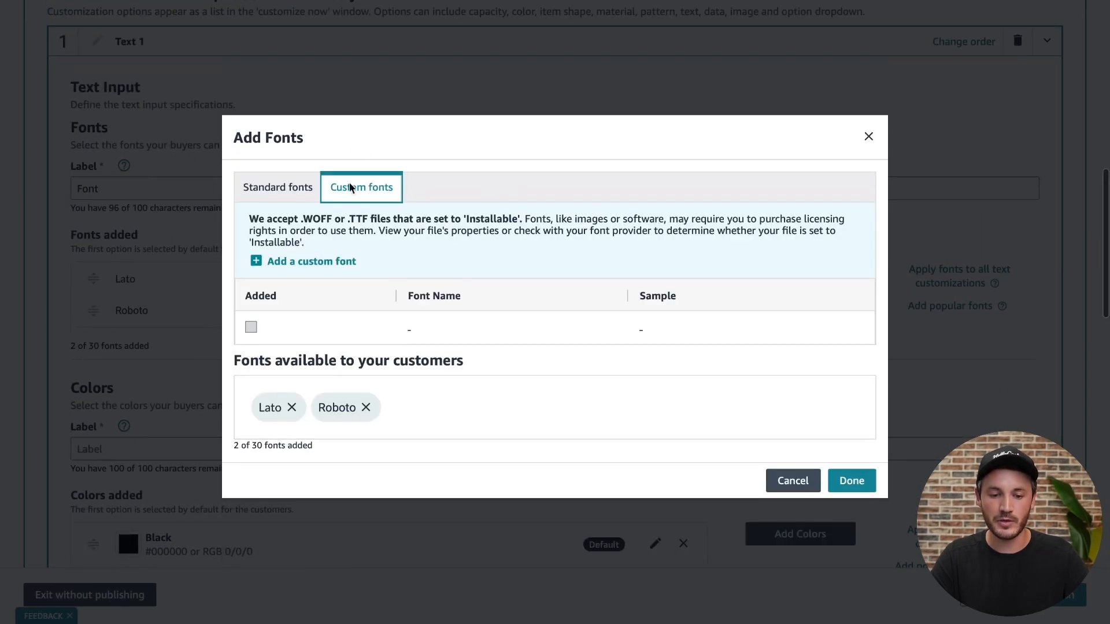
pyautogui.click(791, 479)
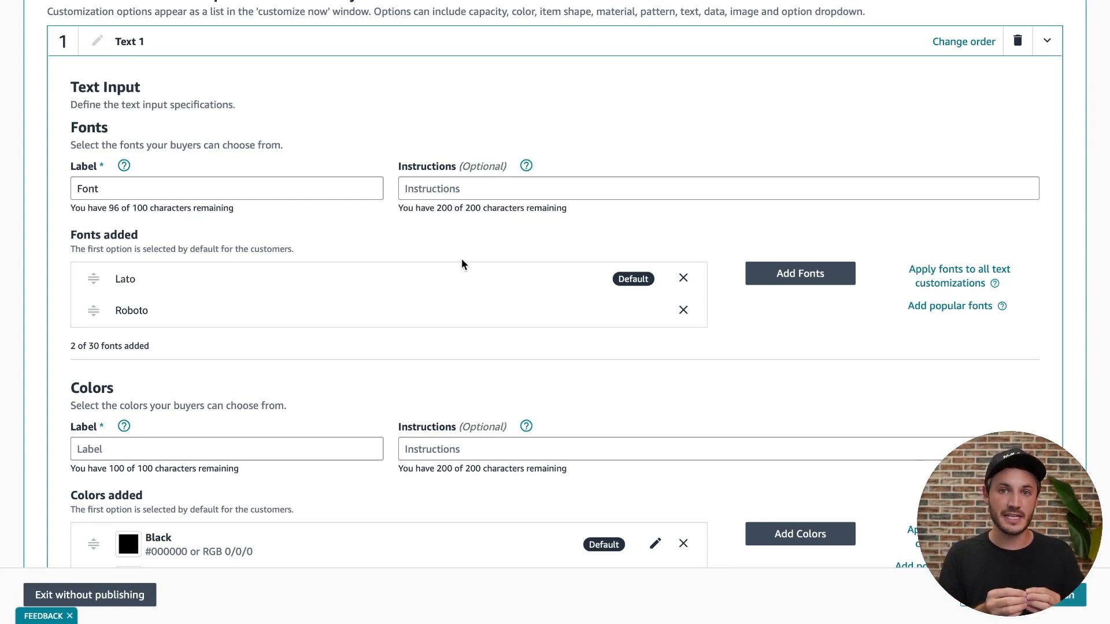
pyautogui.click(809, 273)
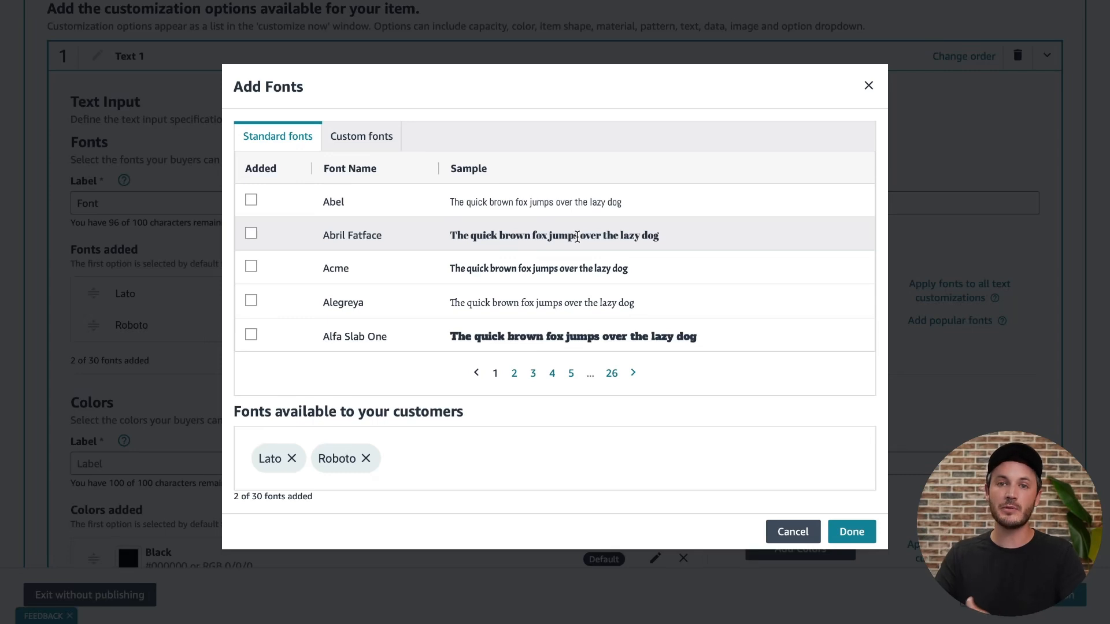
pyautogui.click(338, 137)
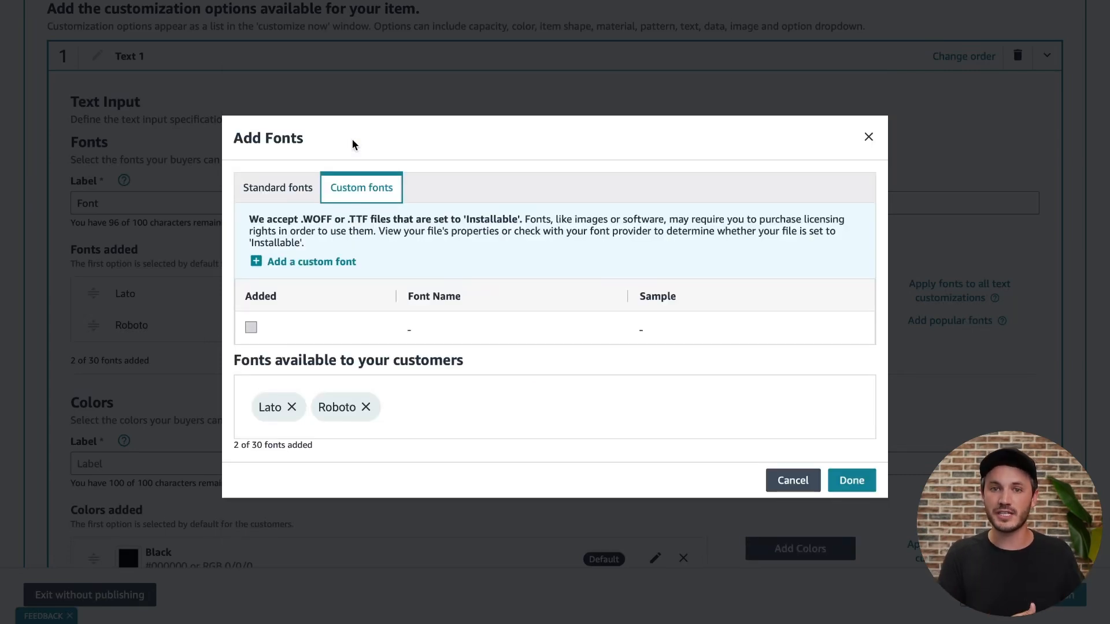
pyautogui.click(783, 481)
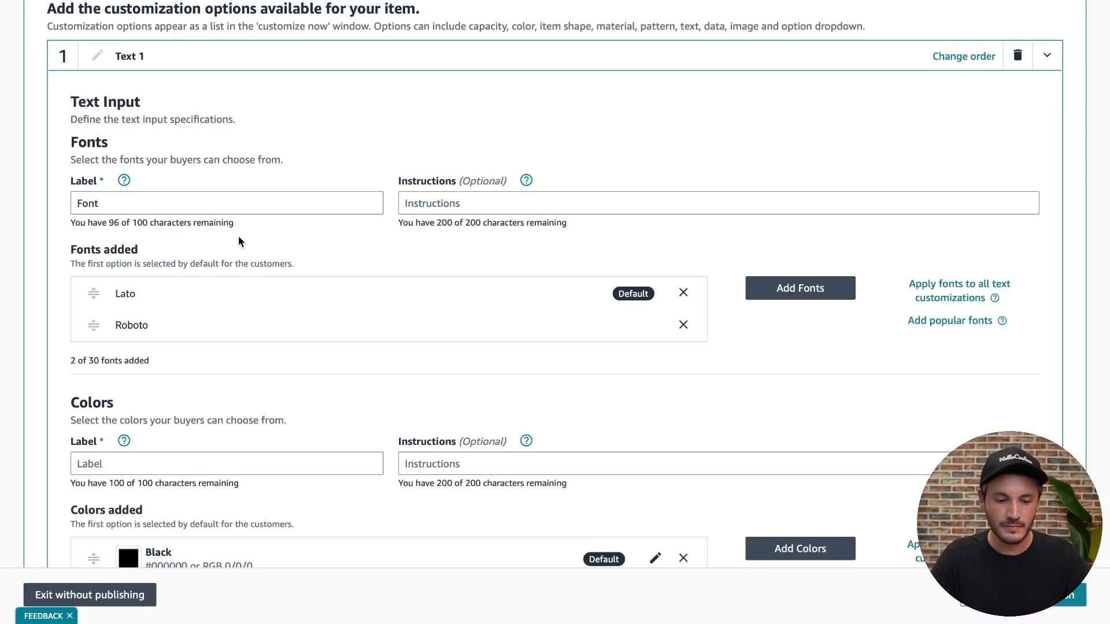
# Label the Colors section of the Text 1 customization "Color".
pyautogui.scroll(-3, 117, 212)
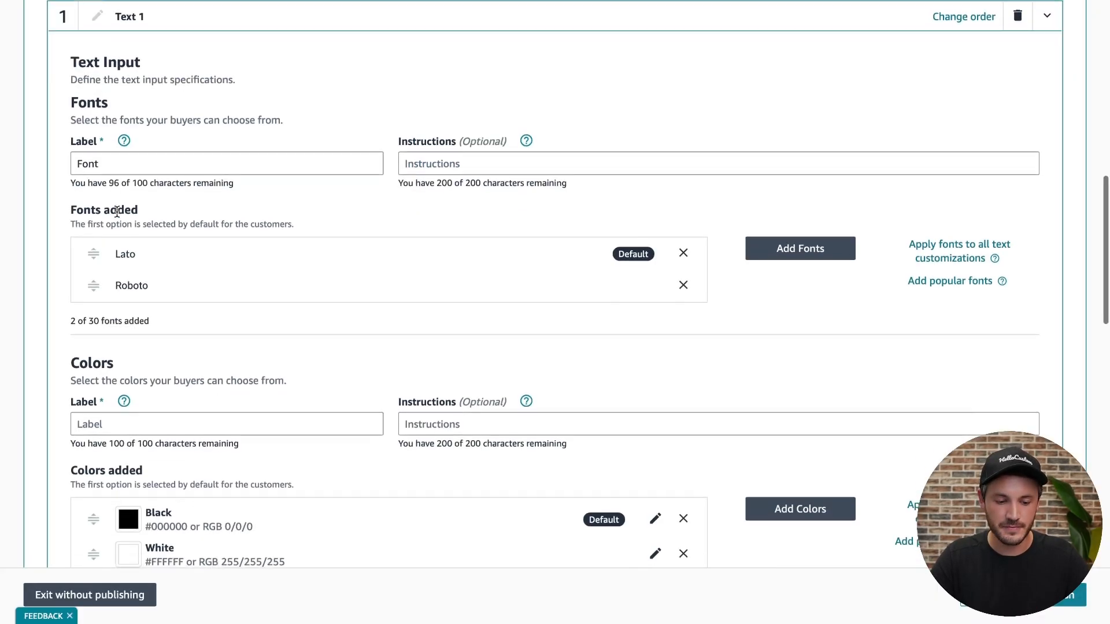
pyautogui.click(103, 293)
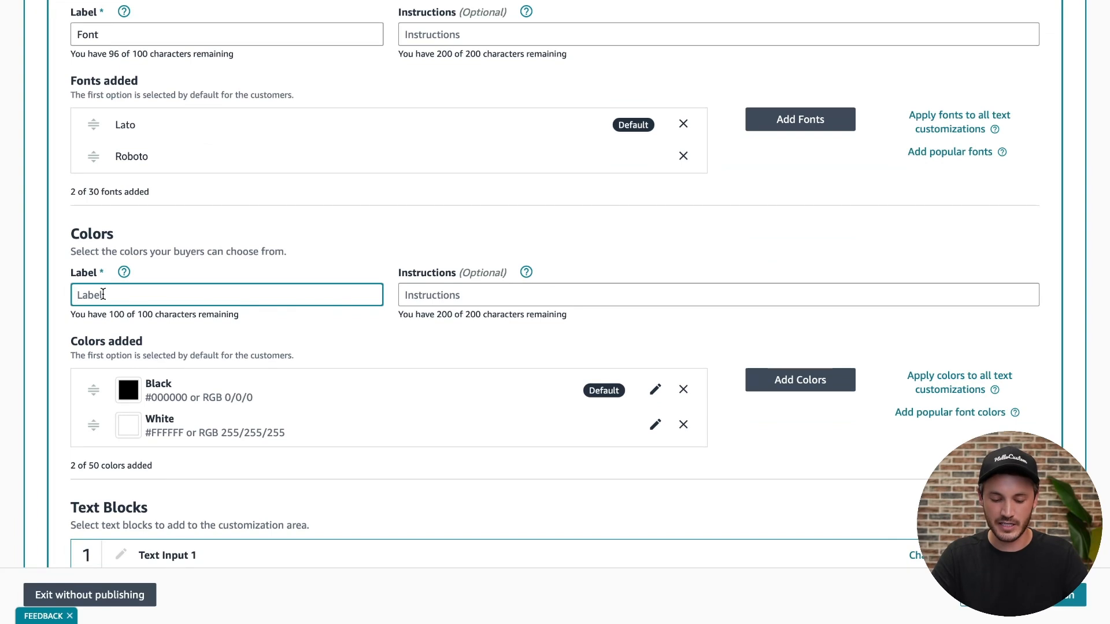
pyautogui.write('Color')
pyautogui.click(434, 234)
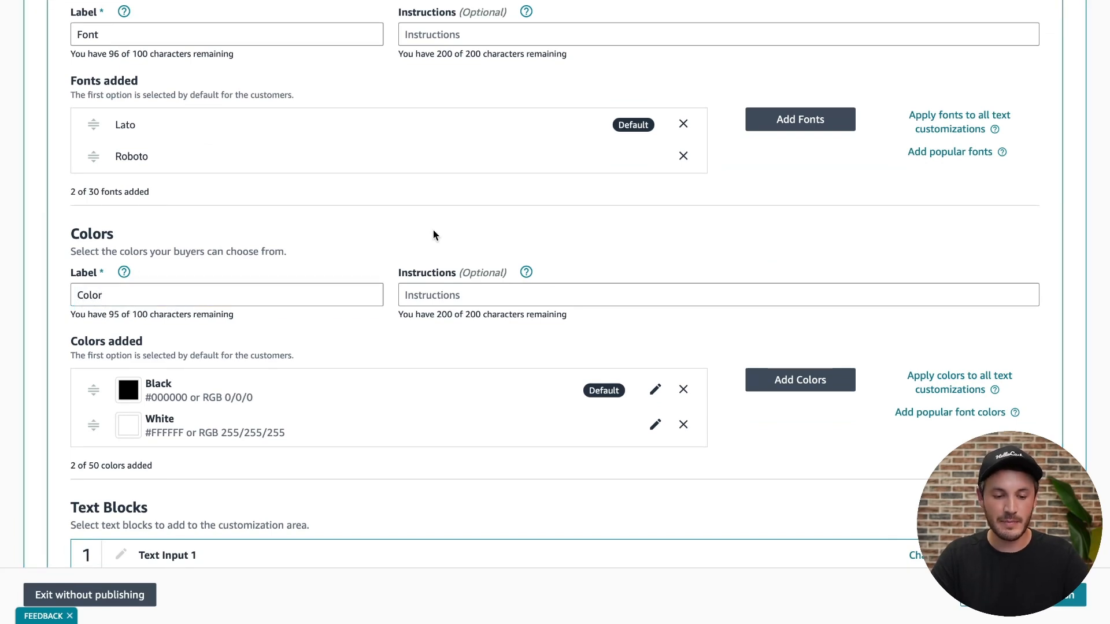
# Add a text color named Red with hex #DD0F0F and move it above Black as the default color.
pyautogui.scroll(-2, 434, 234)
pyautogui.click(776, 248)
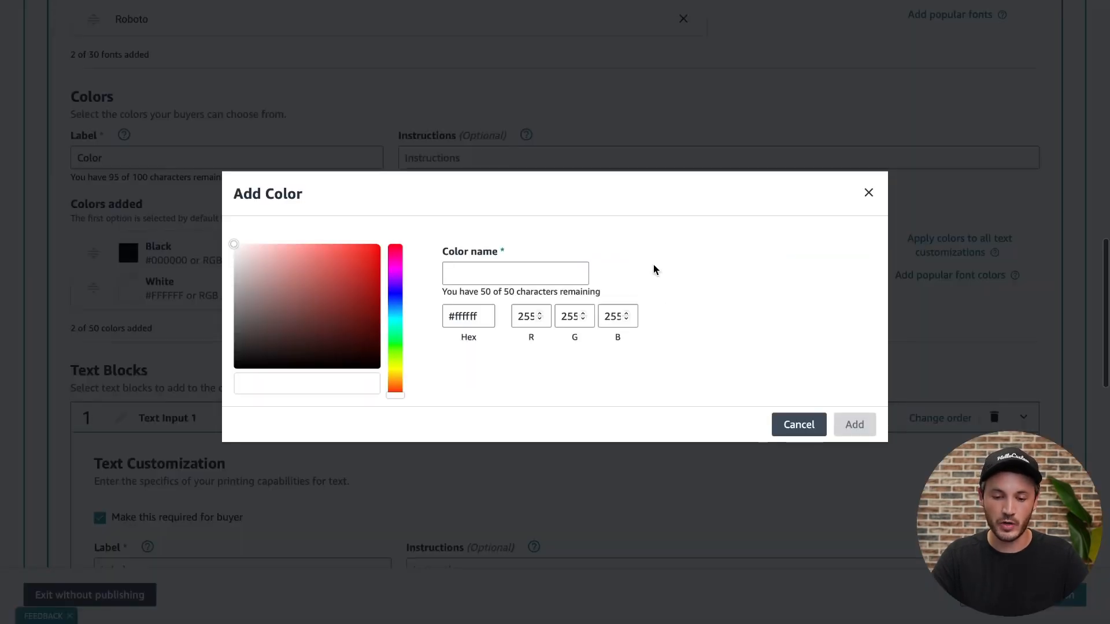
pyautogui.click(371, 260)
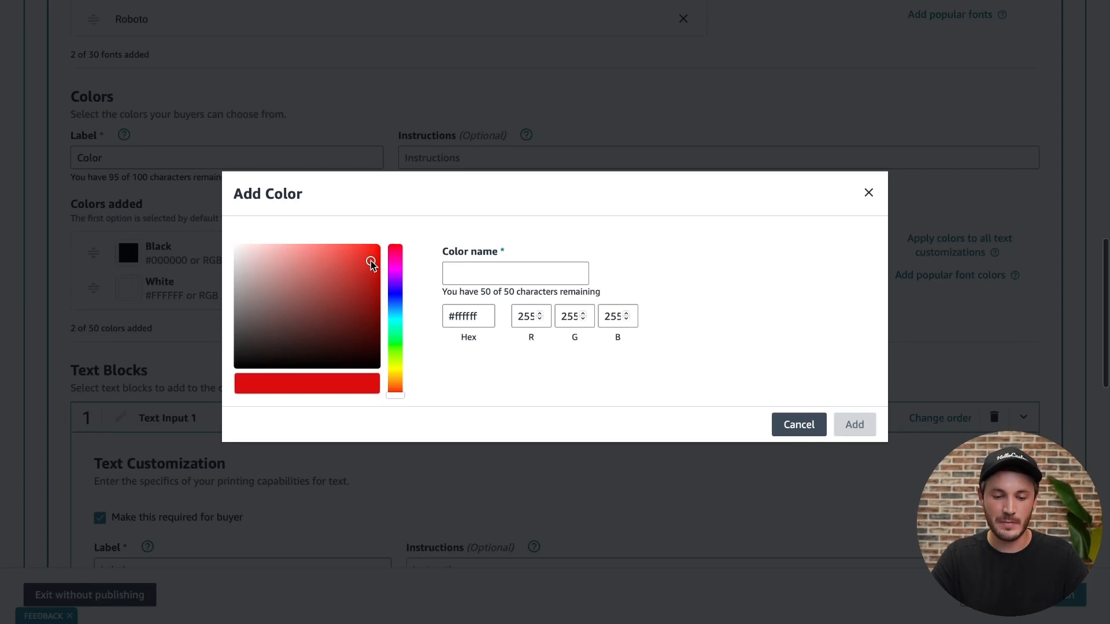
pyautogui.click(484, 271)
pyautogui.write('Red')
pyautogui.click(765, 276)
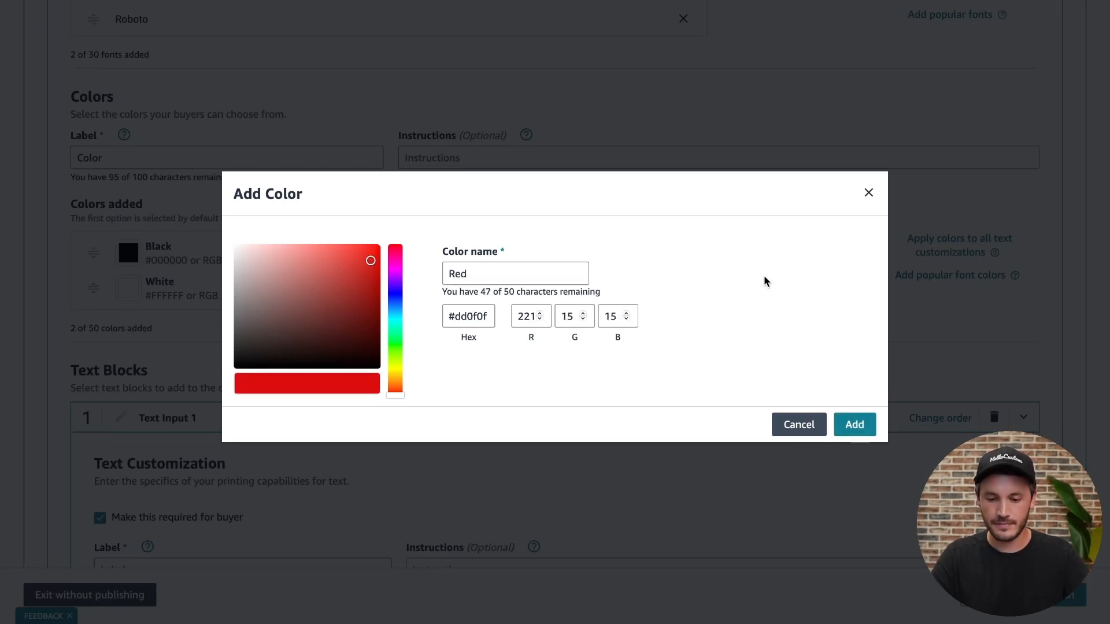
pyautogui.click(860, 427)
pyautogui.scroll(-1, 404, 230)
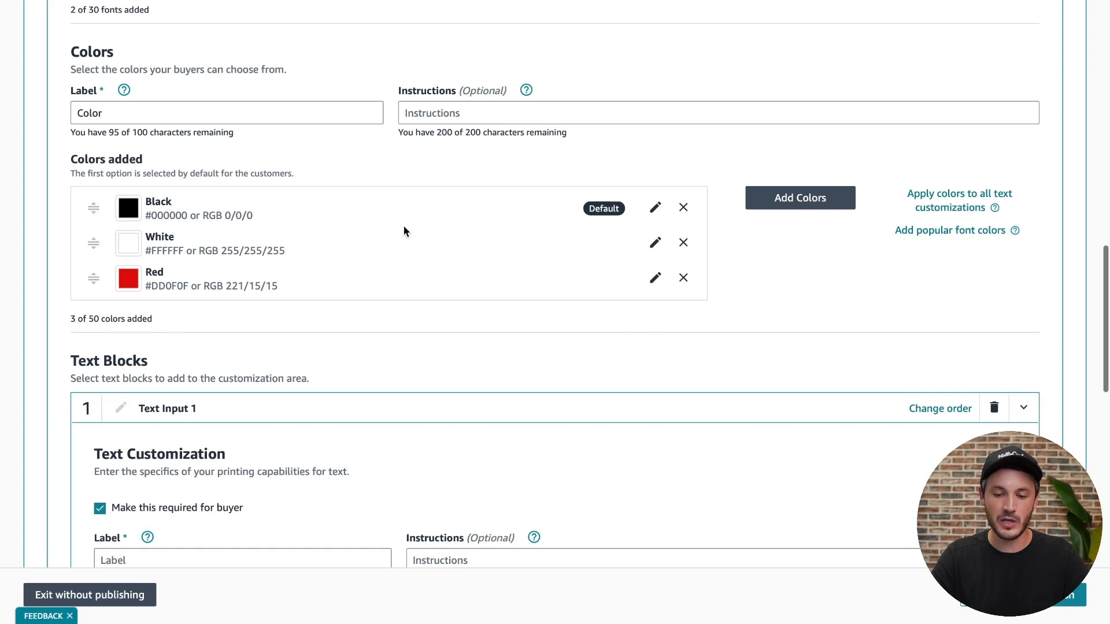
pyautogui.moveTo(93, 279); pyautogui.dragTo(93, 207)
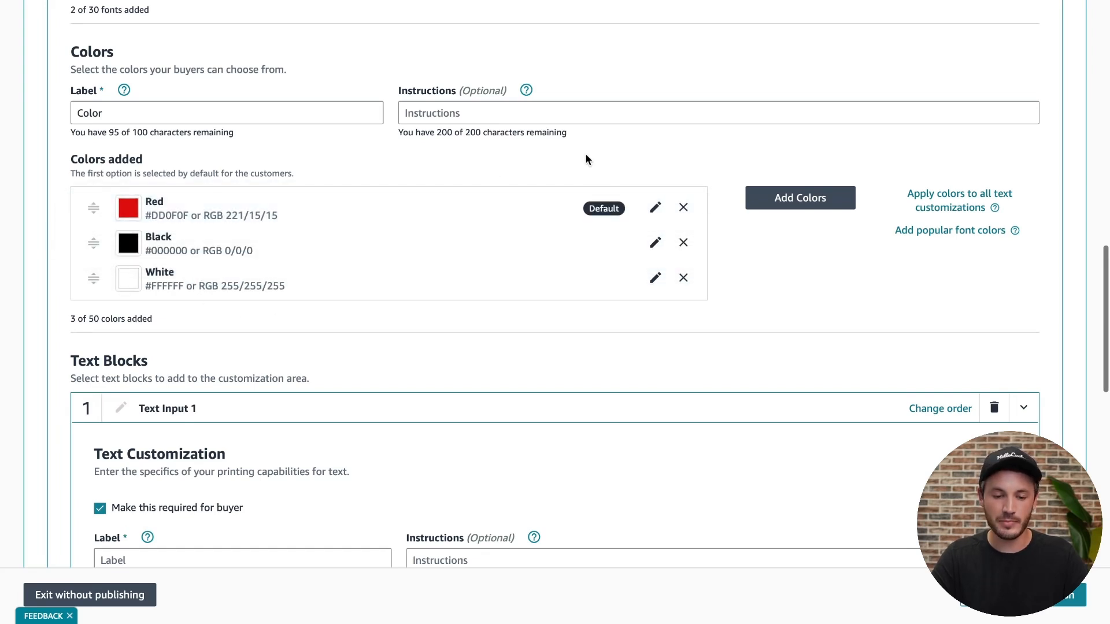
# Label the Text Input 1 block of the Text 1 customization "Name".
pyautogui.scroll(5, 735, 278)
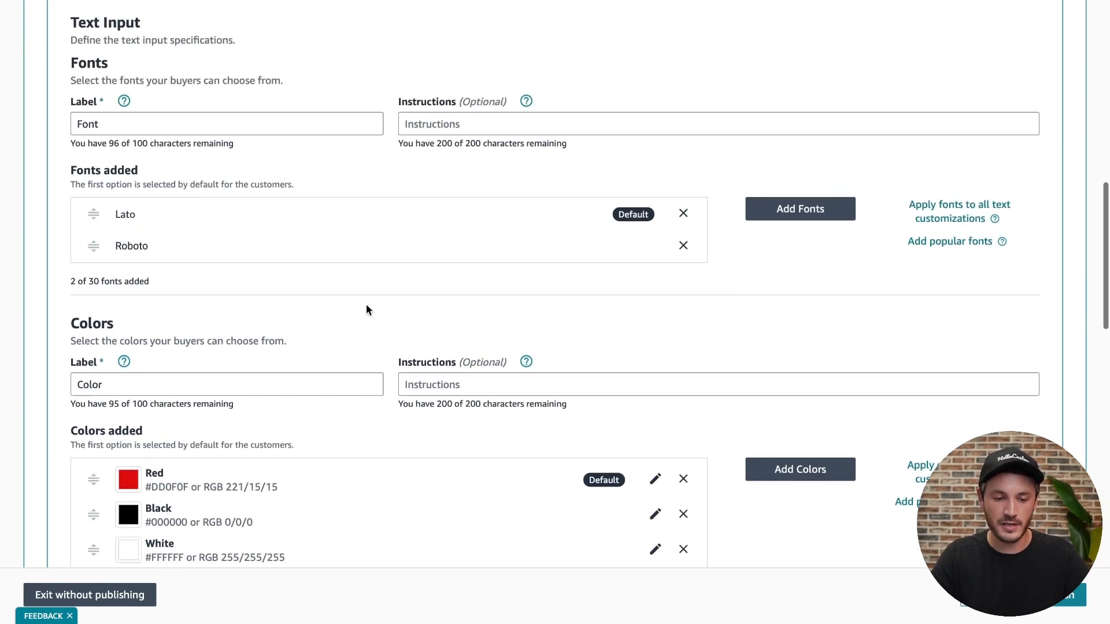
pyautogui.scroll(-2, 370, 324)
pyautogui.scroll(-8, 374, 335)
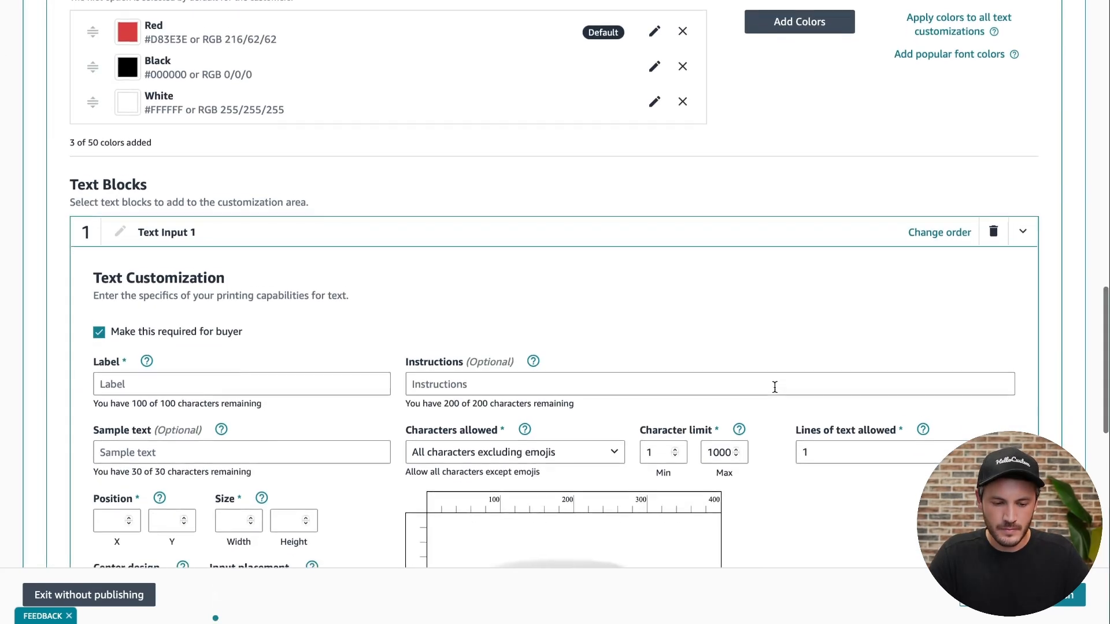
pyautogui.scroll(-3, 775, 386)
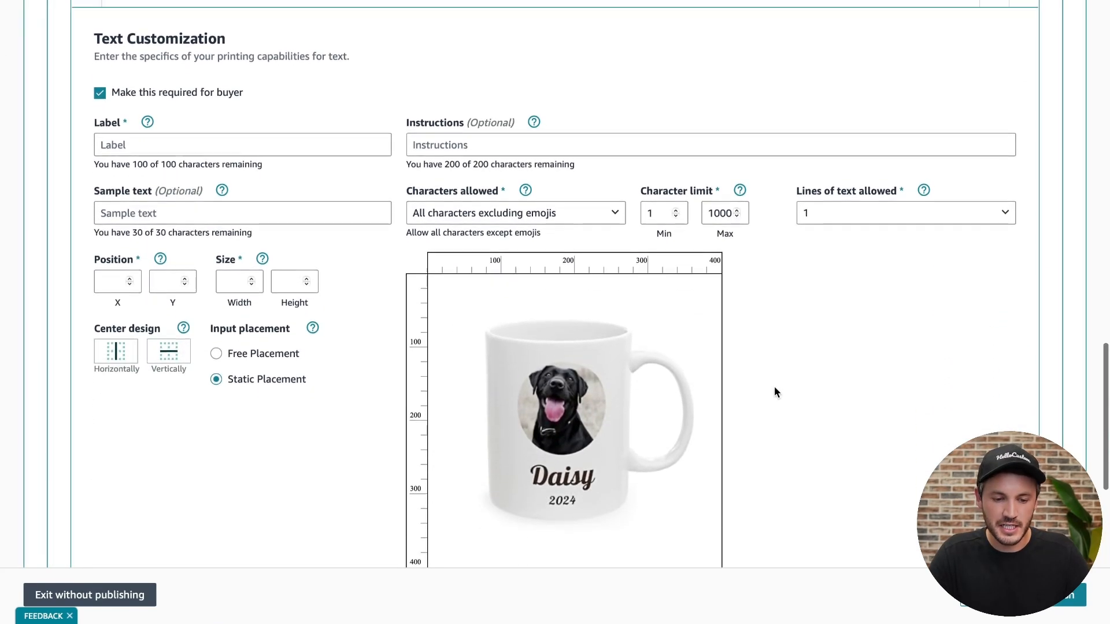
pyautogui.click(153, 109)
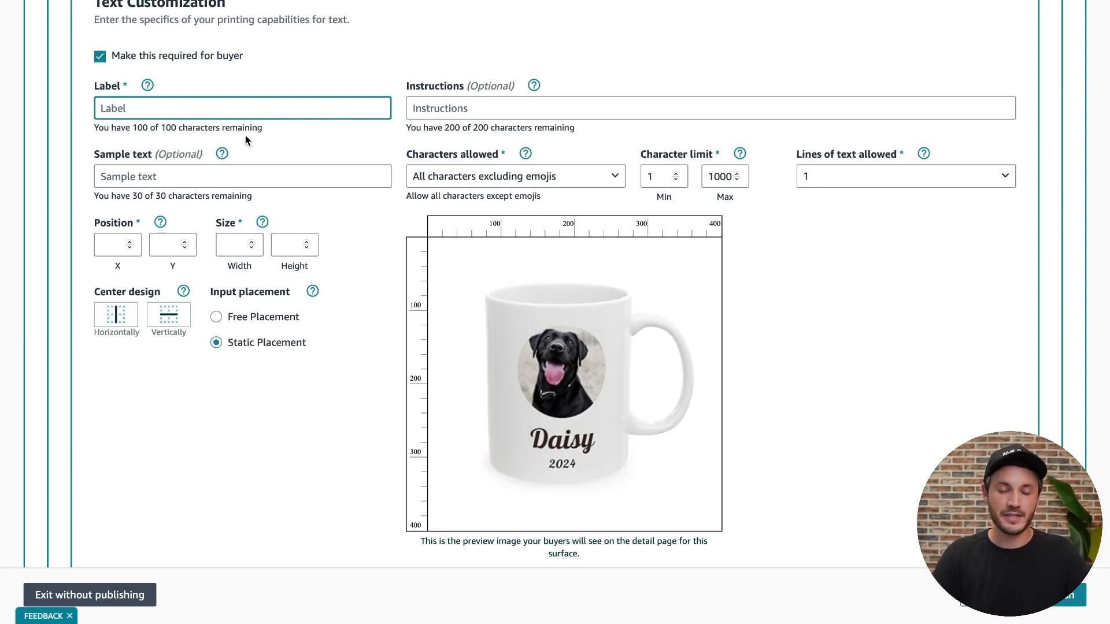
pyautogui.write('Name')
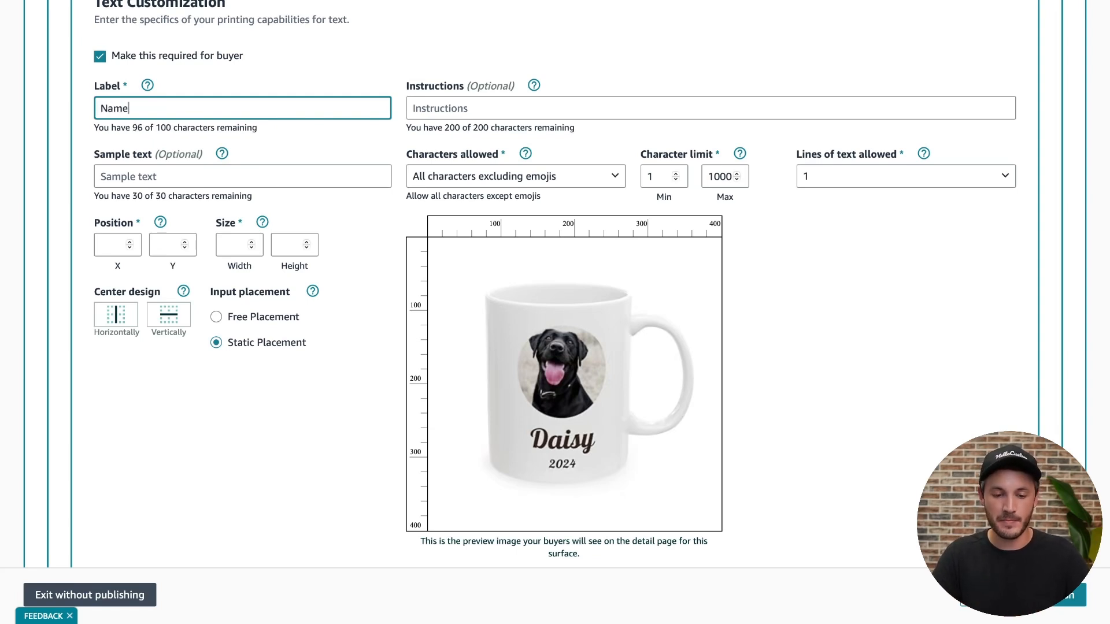
pyautogui.click(272, 56)
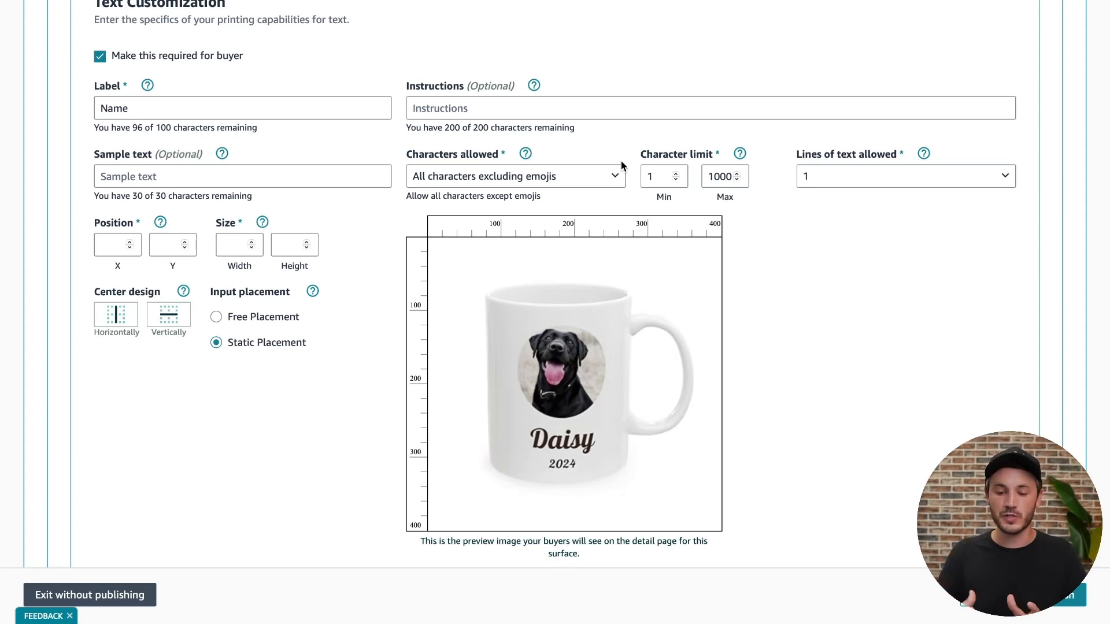
# Draw the Name text area over the dog's name on the mug preview and enlarge it to about 142 by 33.
pyautogui.moveTo(527, 425); pyautogui.dragTo(603, 445)
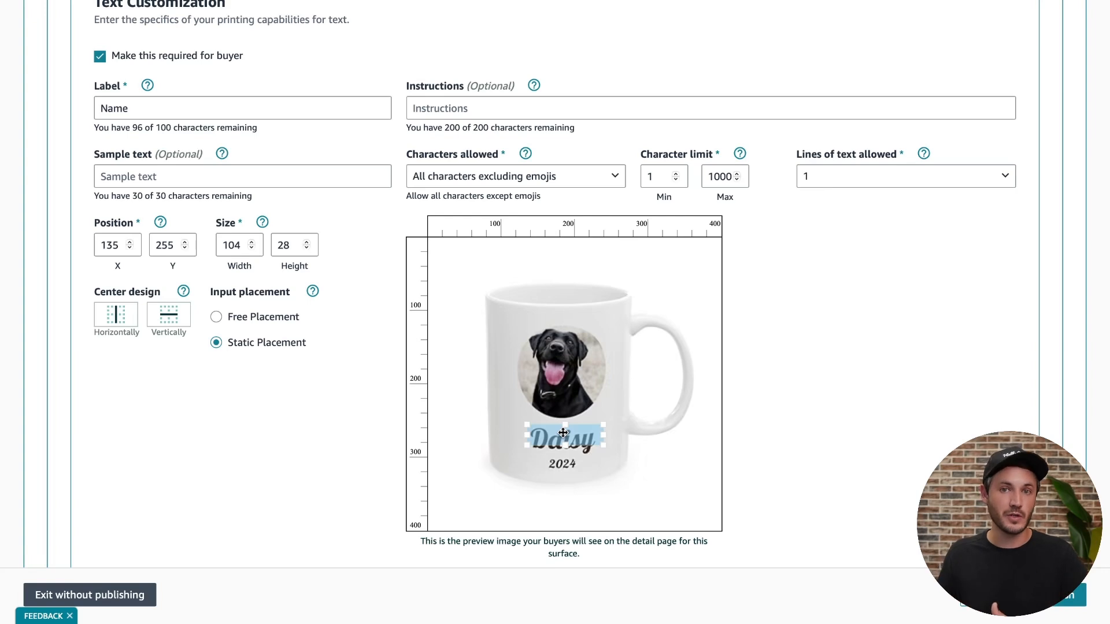
pyautogui.scroll(-1, 563, 432)
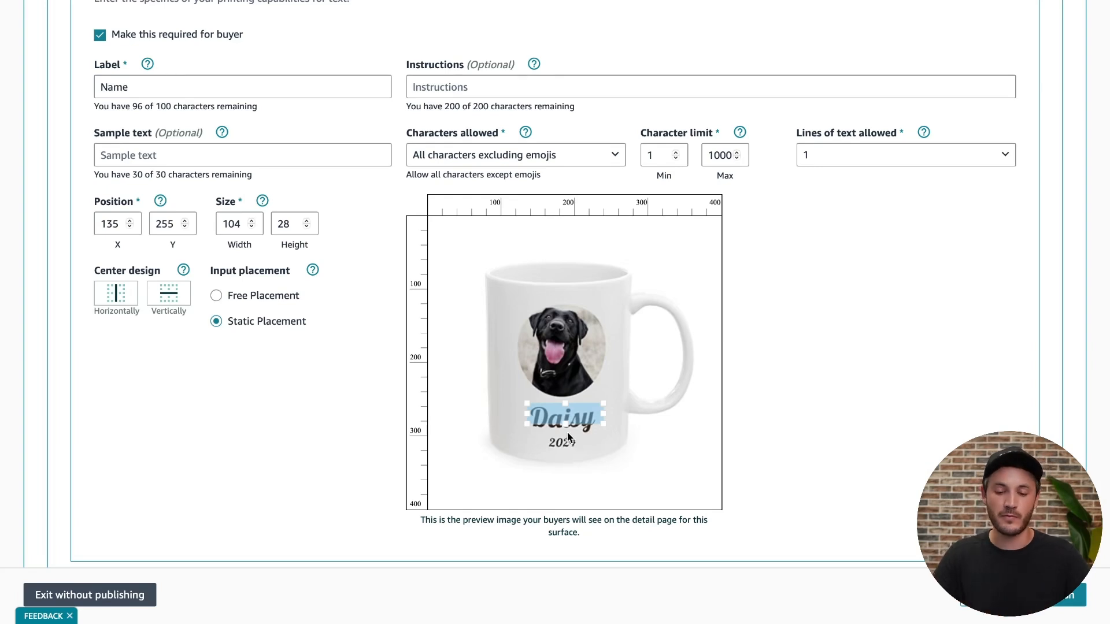
pyautogui.moveTo(524, 424); pyautogui.dragTo(509, 422)
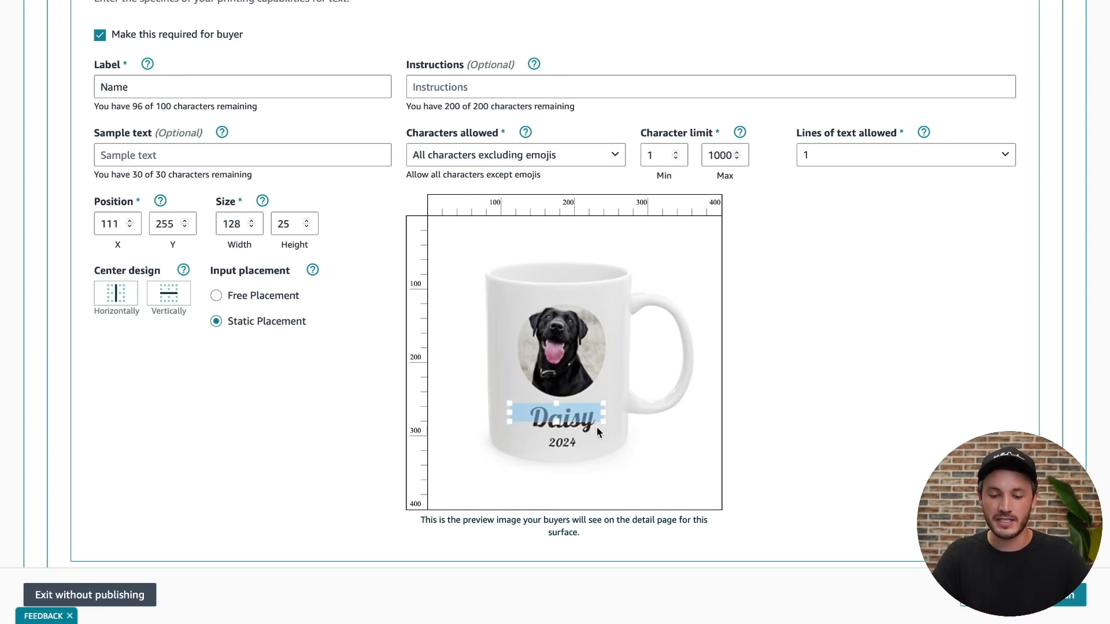
pyautogui.moveTo(605, 425); pyautogui.dragTo(615, 430)
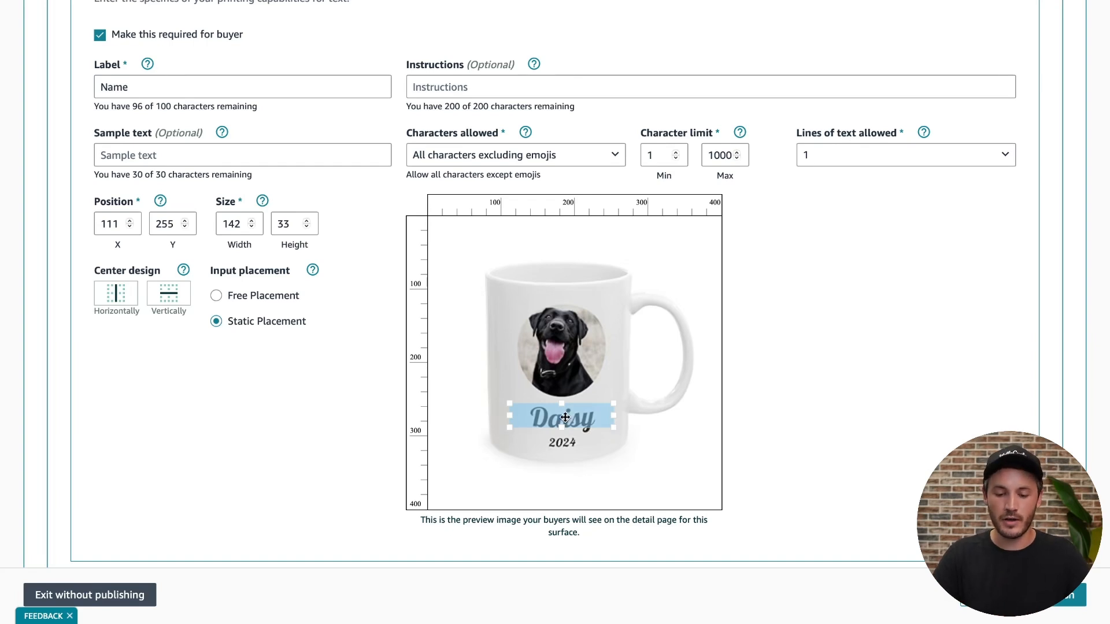
# Move the Name text area off the mug design and shrink it to 1 by 1 at X 392, Y 5.
pyautogui.moveTo(566, 417); pyautogui.dragTo(610, 270)
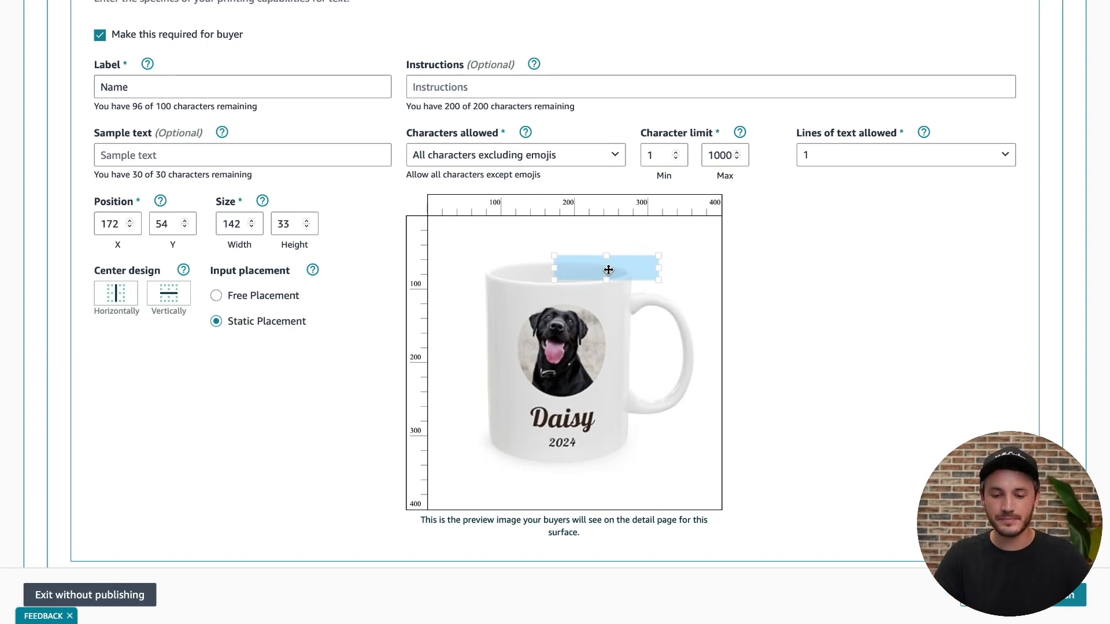
pyautogui.moveTo(552, 283); pyautogui.dragTo(711, 228)
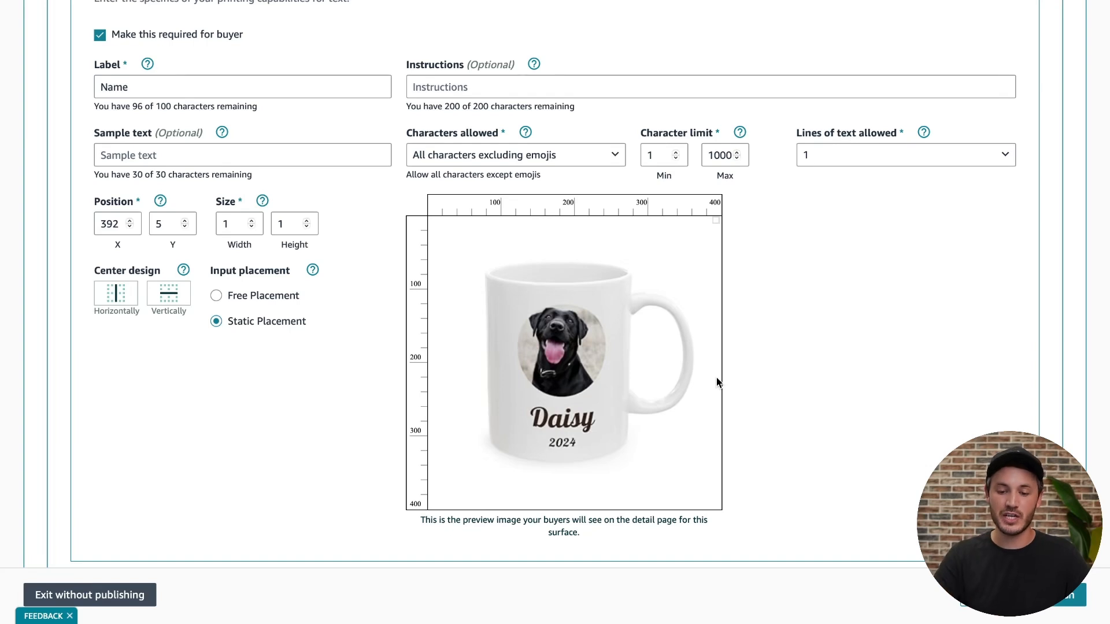
# Check the buyer preview by entering a sample name in the Name field, and close the preview.
pyautogui.click(991, 595)
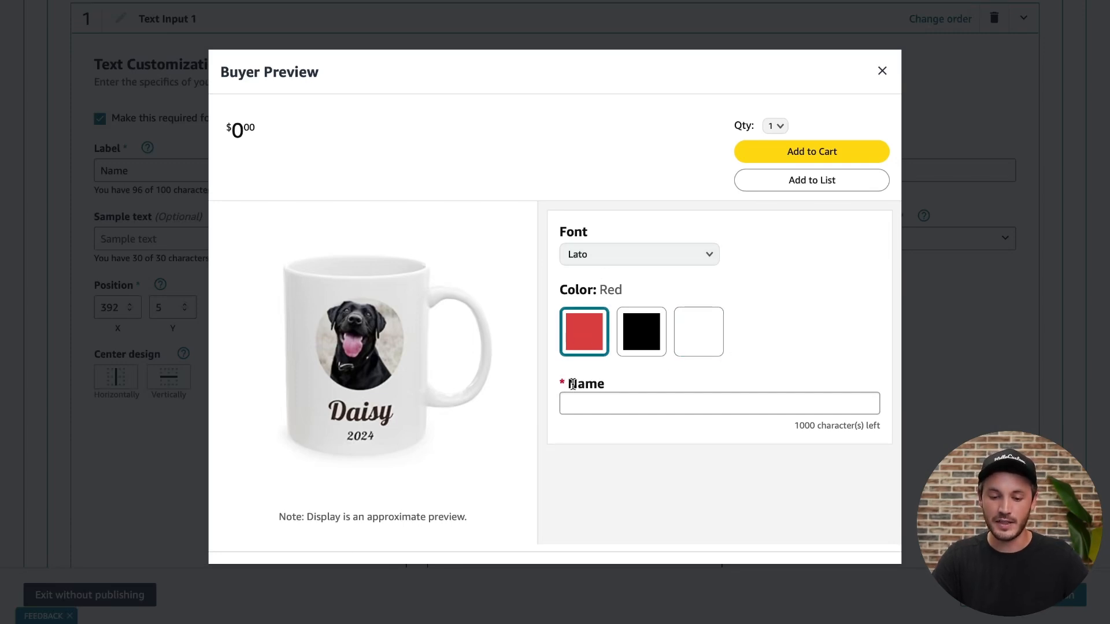
pyautogui.click(606, 407)
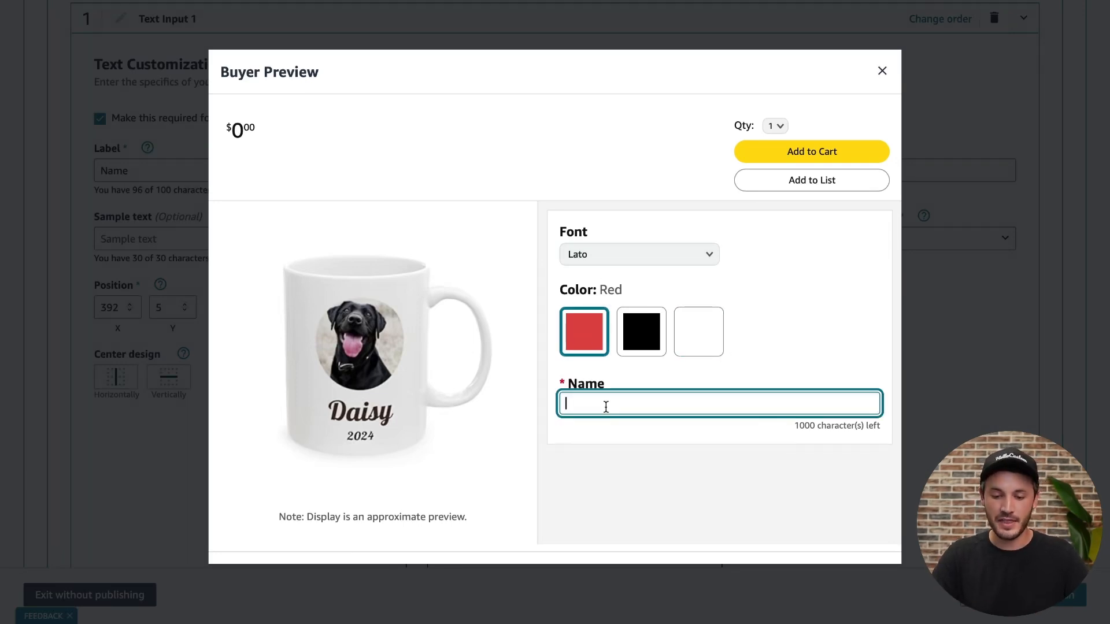
pyautogui.click(802, 364)
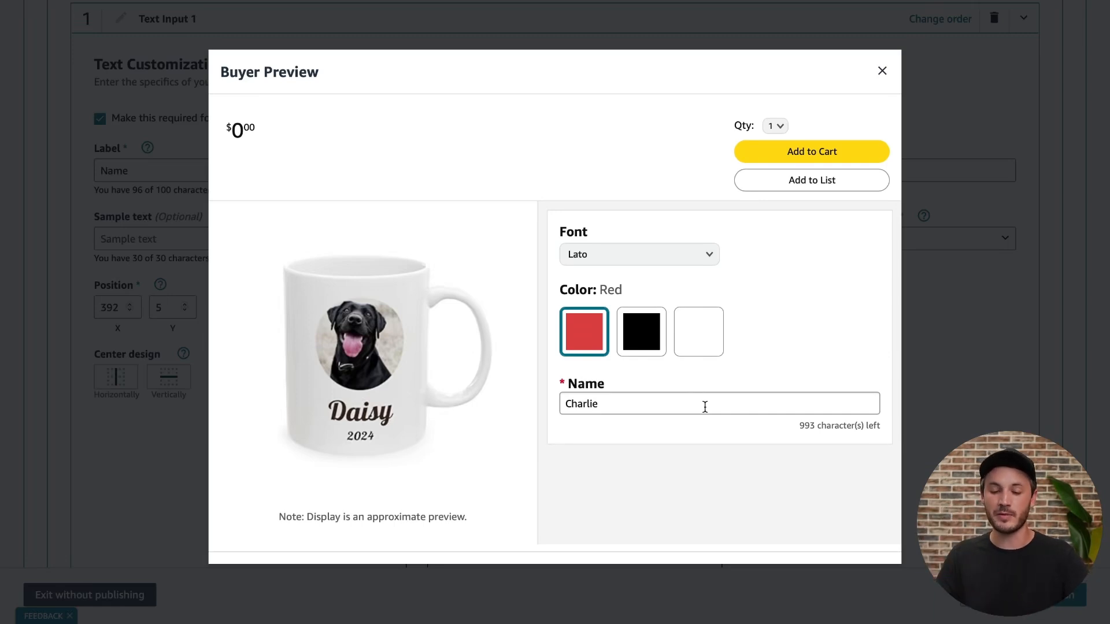
pyautogui.click(882, 71)
# Add a second text input to the Text 1 customization and label it "Date".
pyautogui.scroll(14, 797, 249)
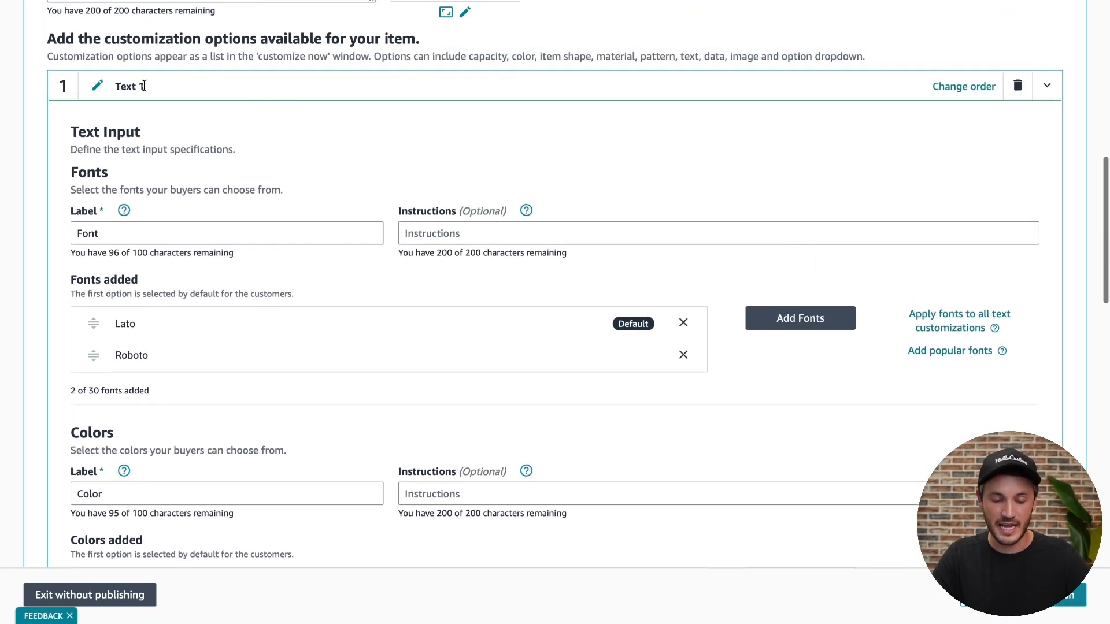
pyautogui.scroll(-7, 143, 86)
pyautogui.scroll(-5, 327, 236)
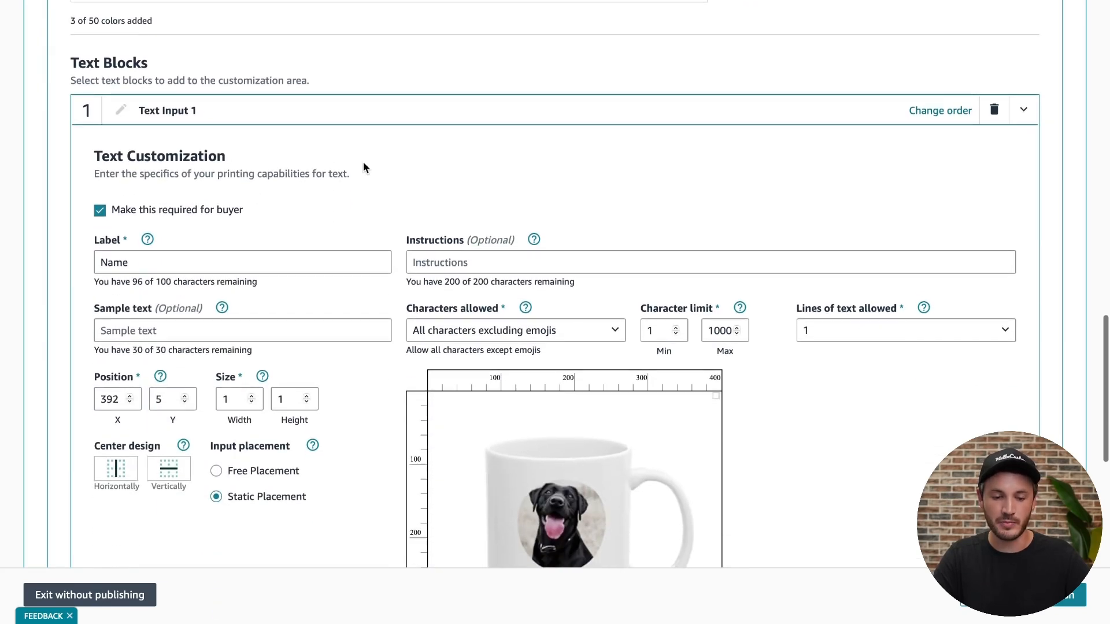
pyautogui.scroll(-7, 363, 166)
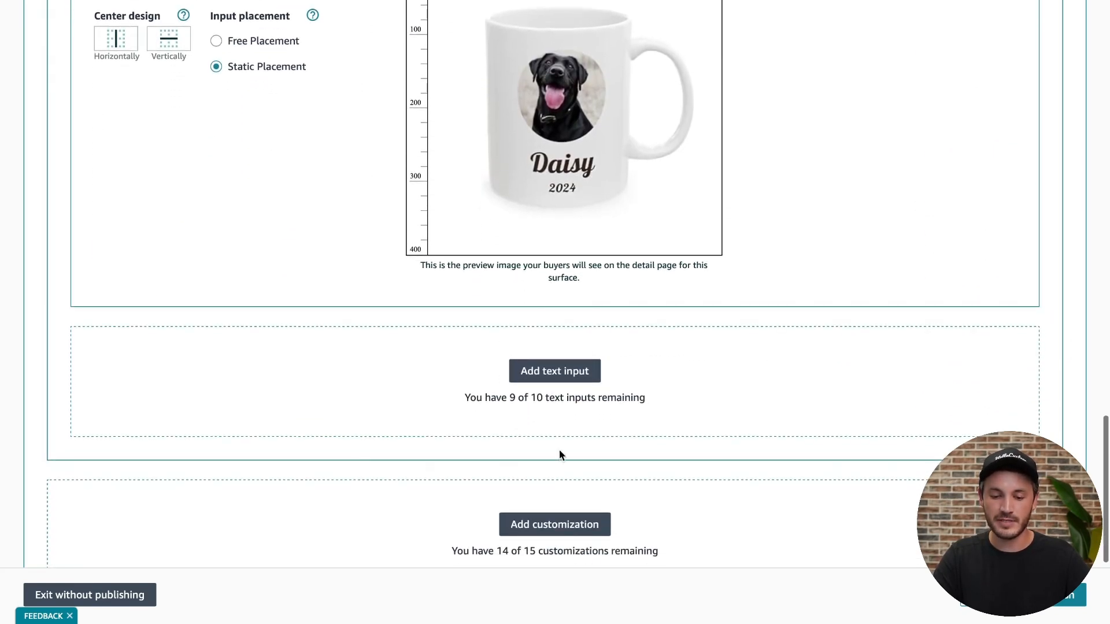
pyautogui.click(512, 374)
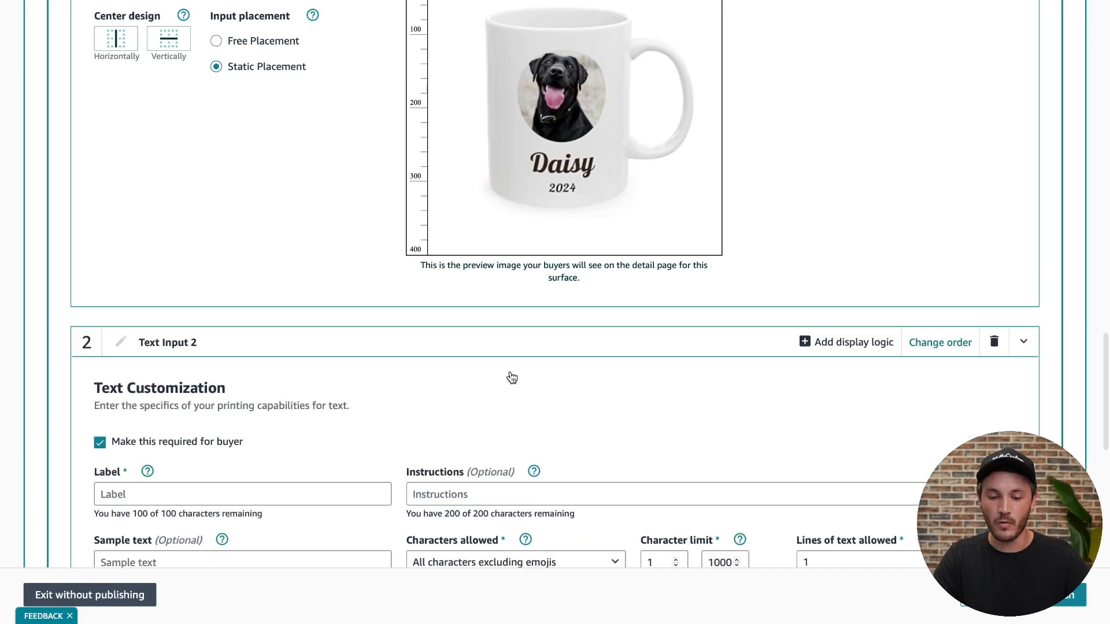
pyautogui.scroll(-1, 597, 364)
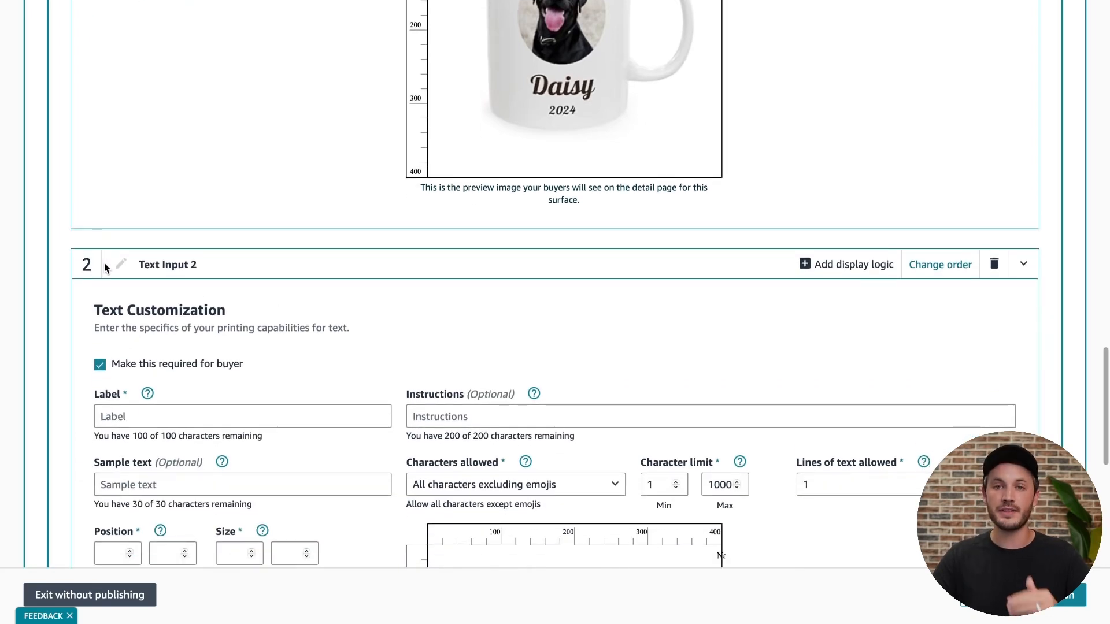
pyautogui.scroll(-2, 142, 312)
pyautogui.click(141, 312)
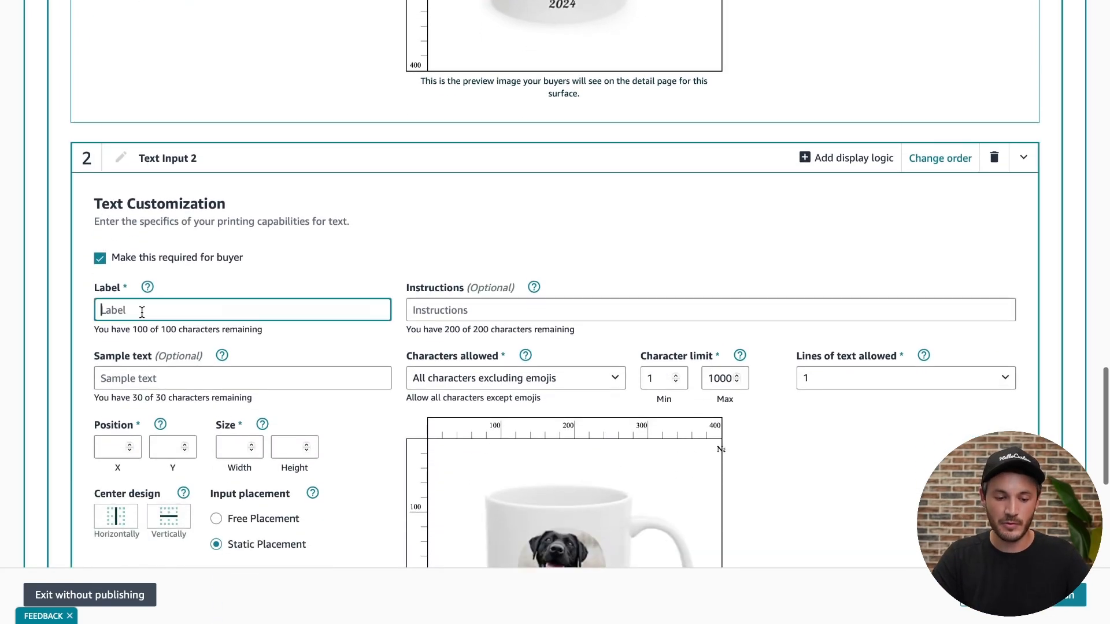
pyautogui.write('Date')
pyautogui.click(445, 233)
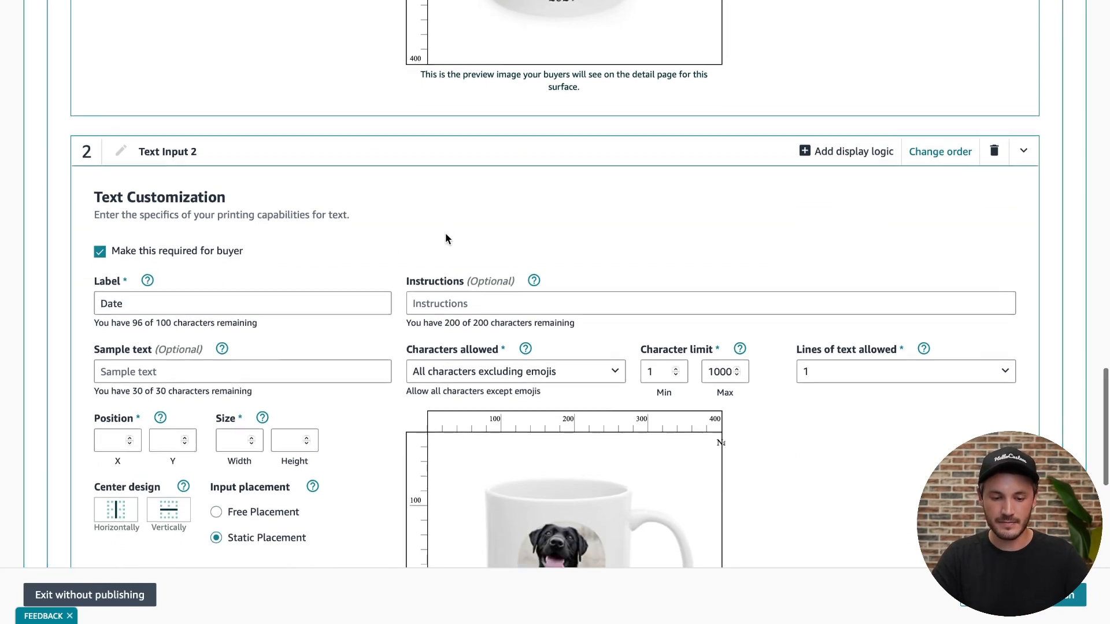
# Draw a tiny Date text area of about 9 by 3 at X 355, Y 12 and check both text fields in the buyer preview.
pyautogui.scroll(-3, 607, 266)
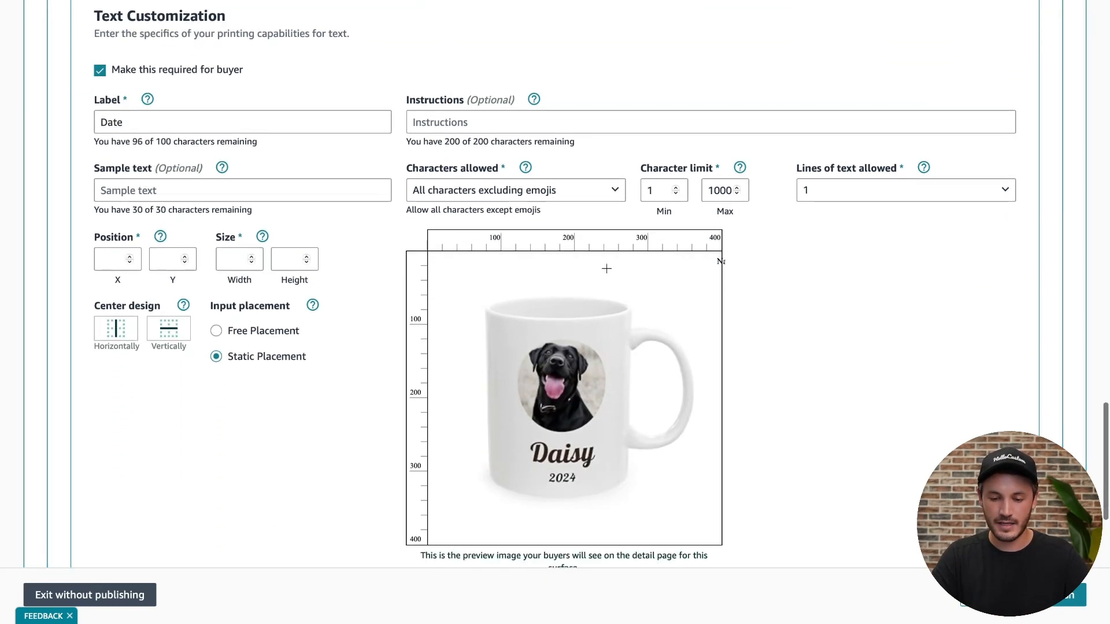
pyautogui.click(692, 261)
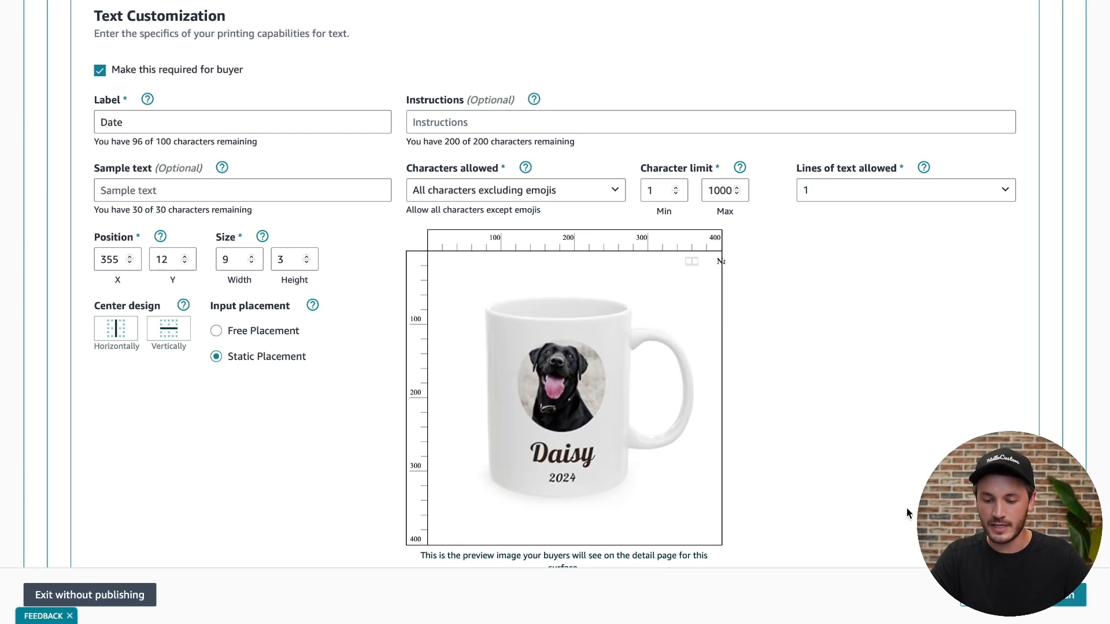
pyautogui.click(992, 594)
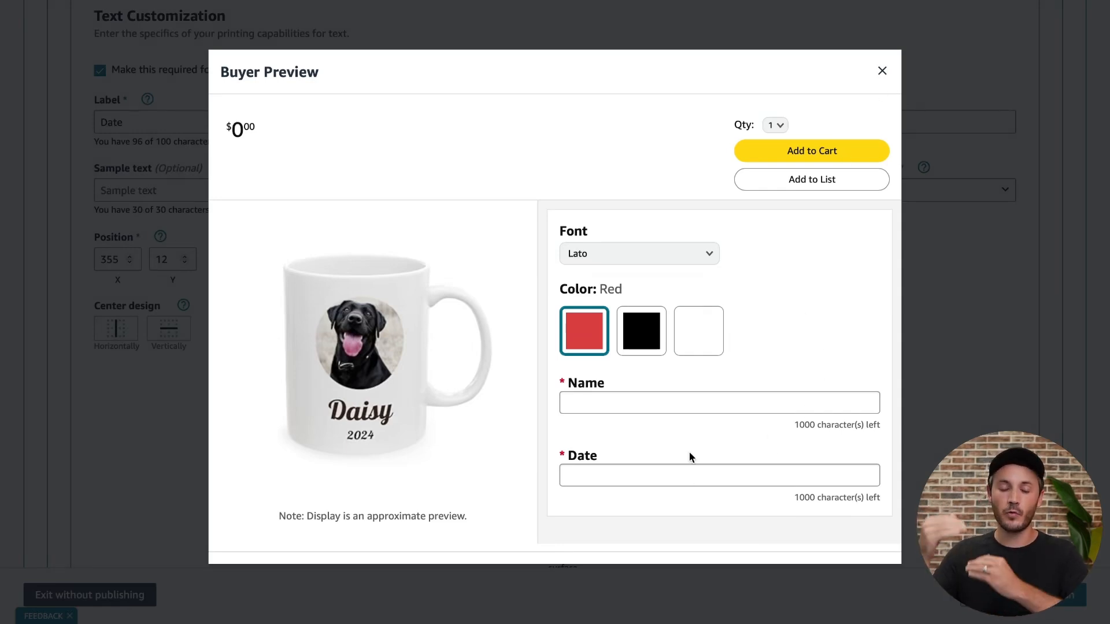
pyautogui.click(882, 72)
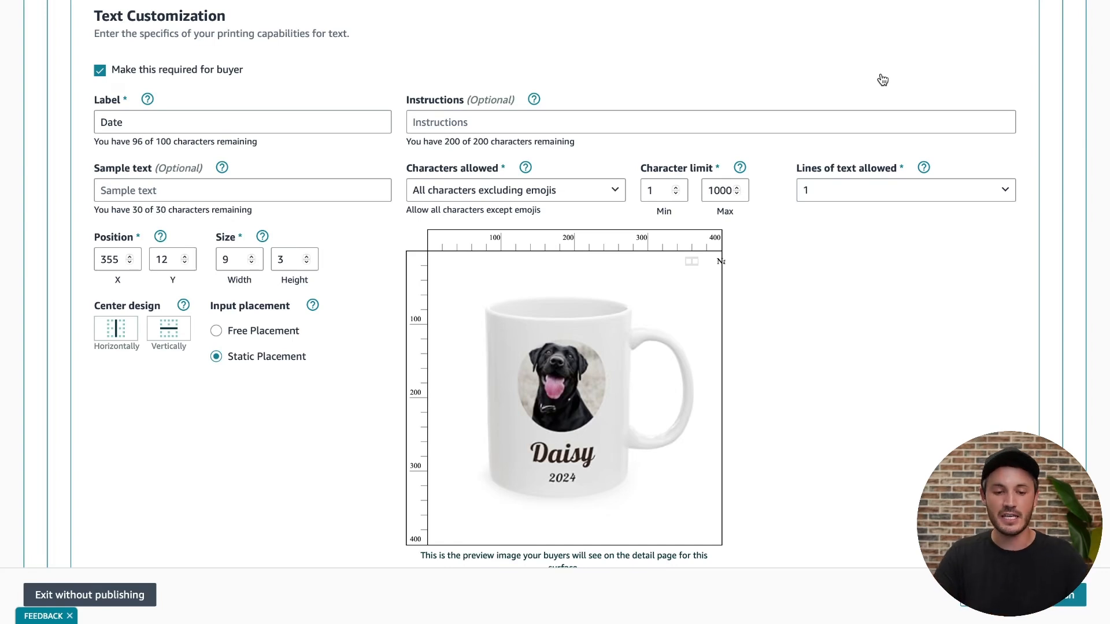
# Delete Text Input 2 from the Text 1 customization.
pyautogui.scroll(3, 944, 290)
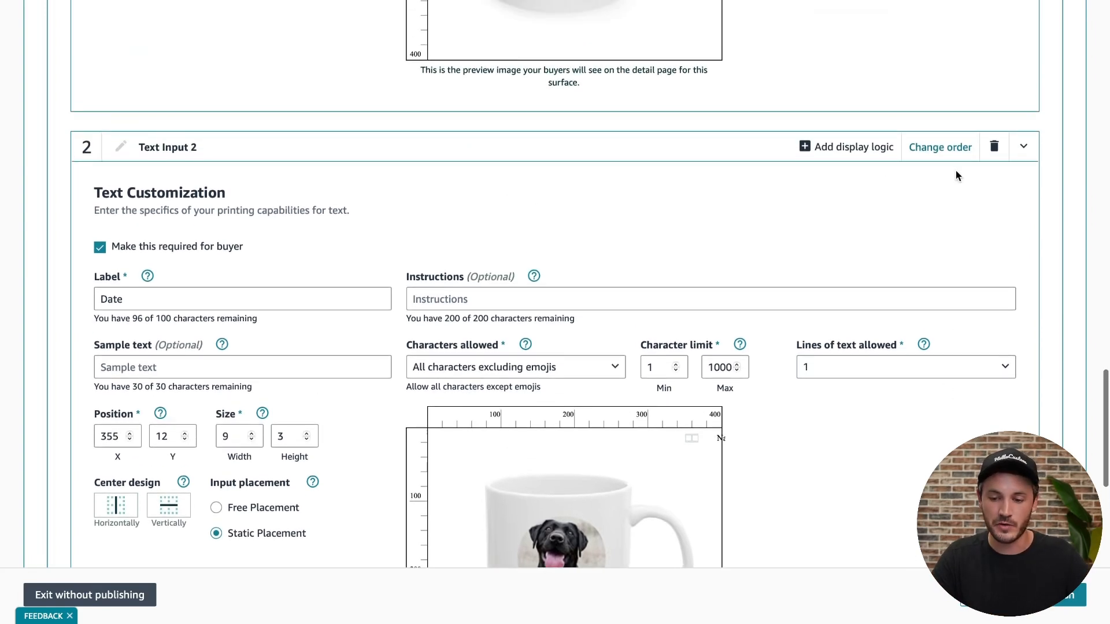
pyautogui.click(994, 148)
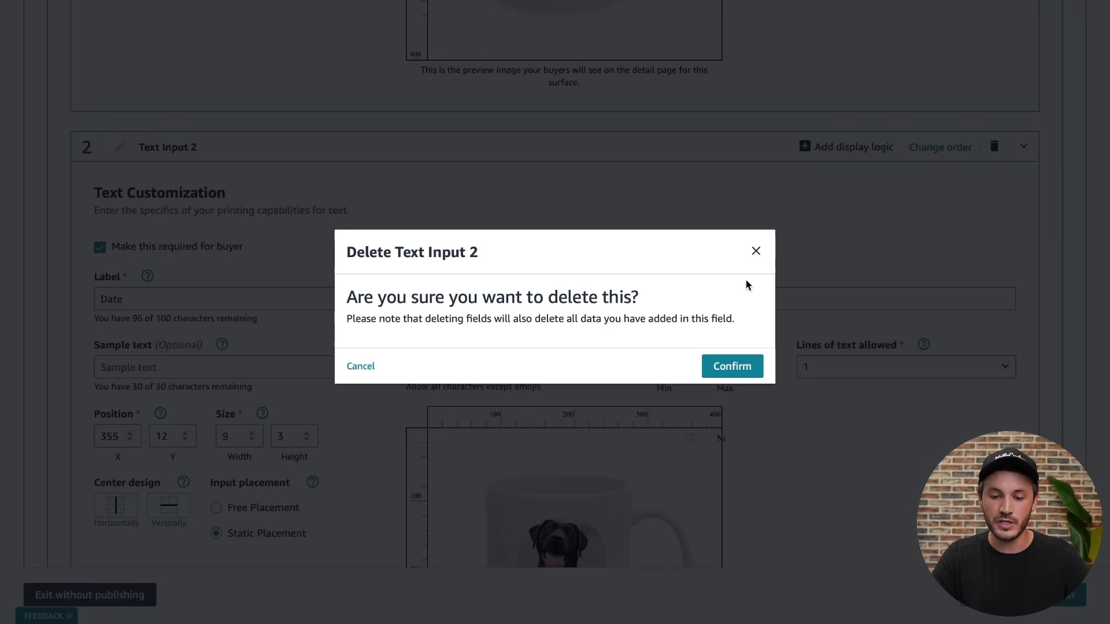
pyautogui.click(729, 366)
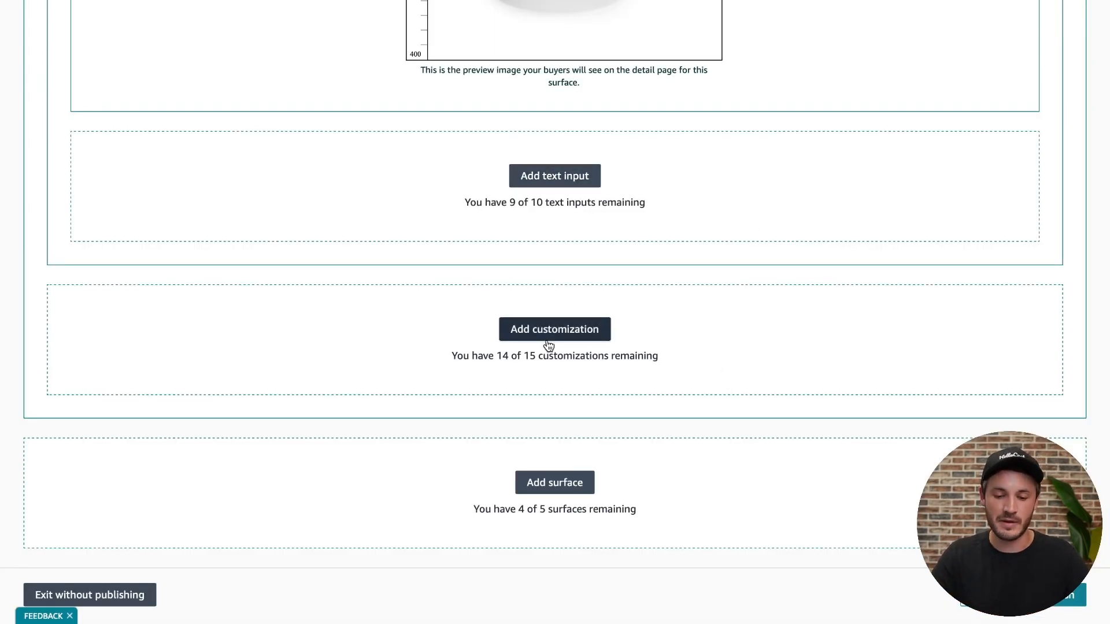
# Add another Text customization to the surface, separate from Text 1.
pyautogui.click(527, 337)
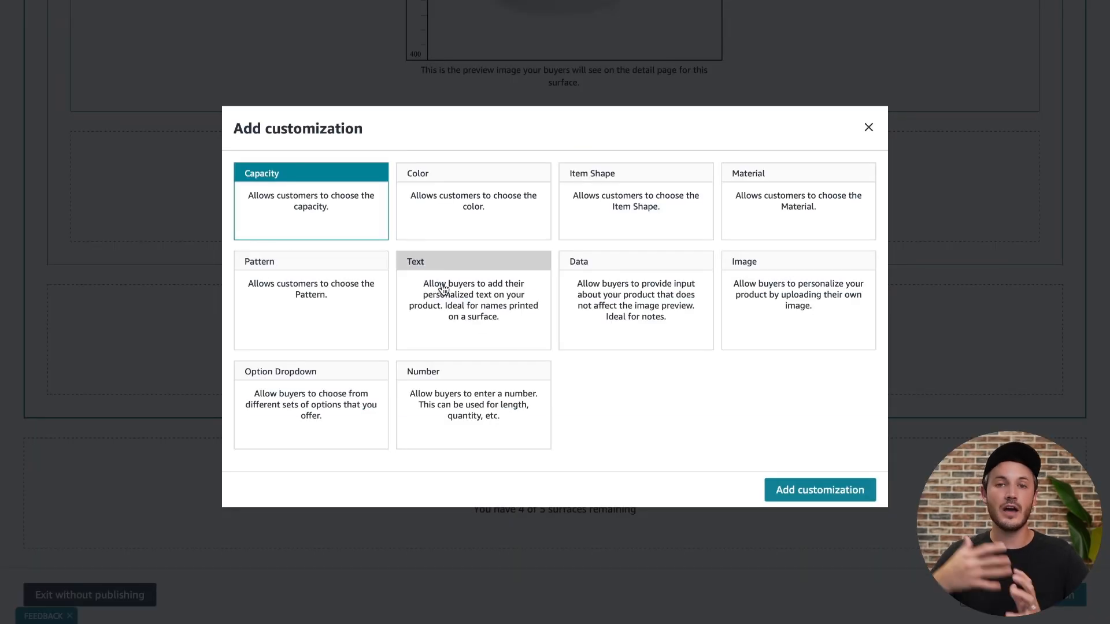
pyautogui.click(443, 288)
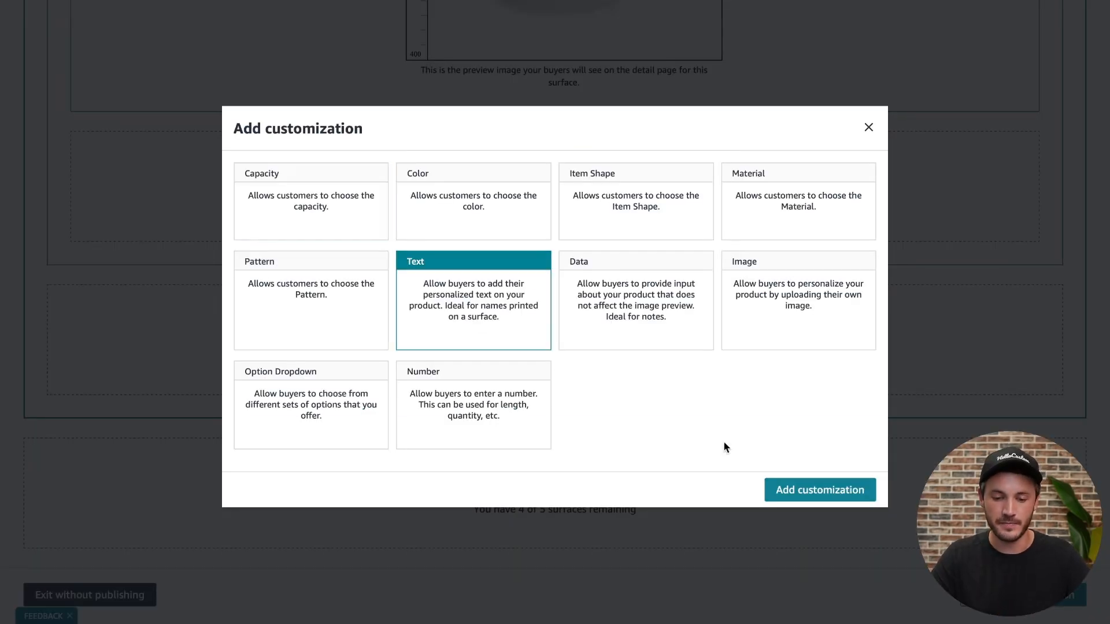
pyautogui.click(849, 491)
# Label the Text 2 customization's Fonts section "Font" and its Colors section "Color".
pyautogui.scroll(-4, 237, 336)
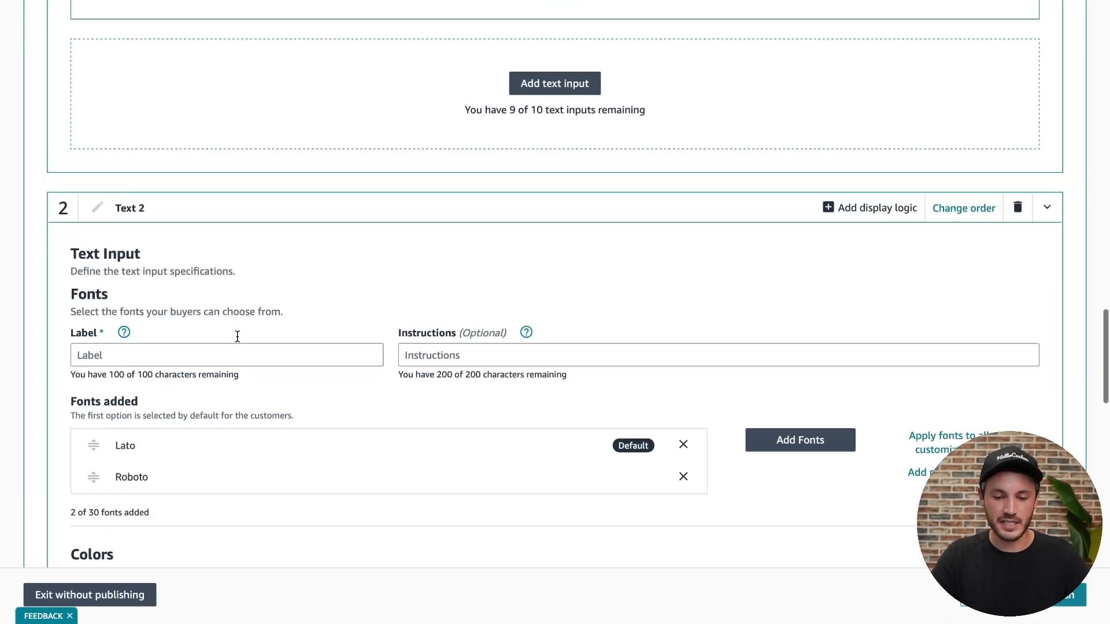
pyautogui.click(167, 183)
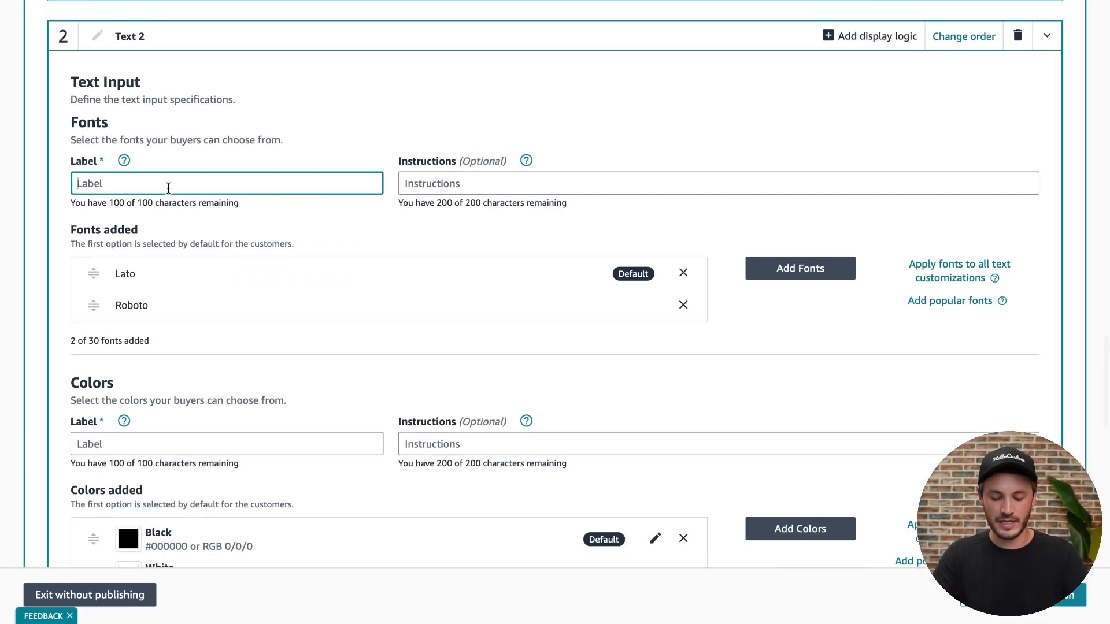
pyautogui.write('Font')
pyautogui.scroll(-4, 407, 109)
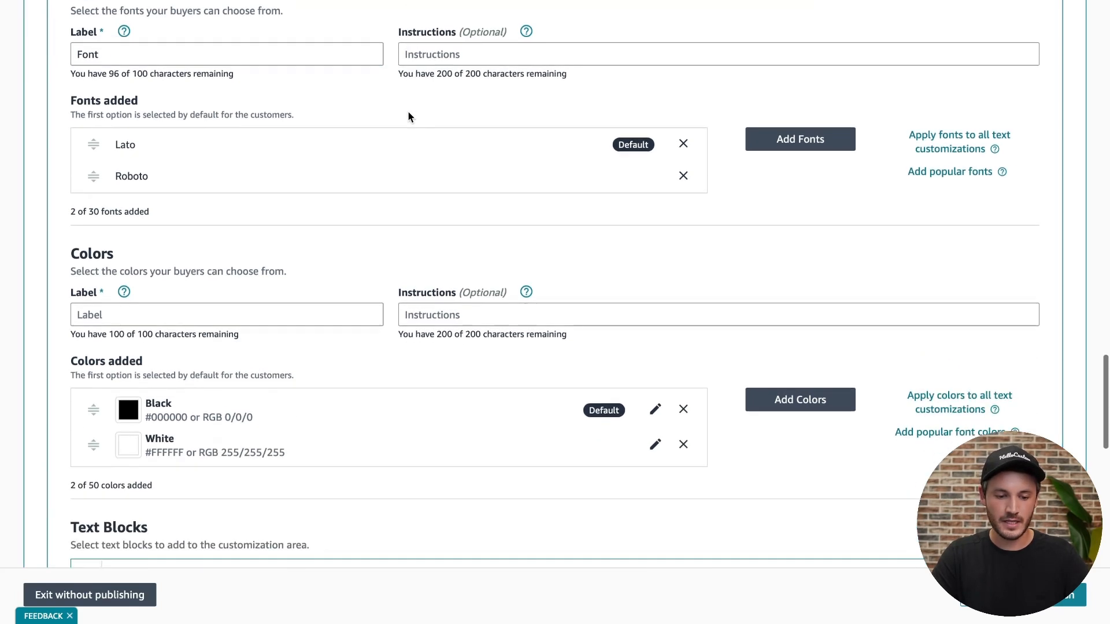
pyautogui.click(240, 261)
pyautogui.write('Color')
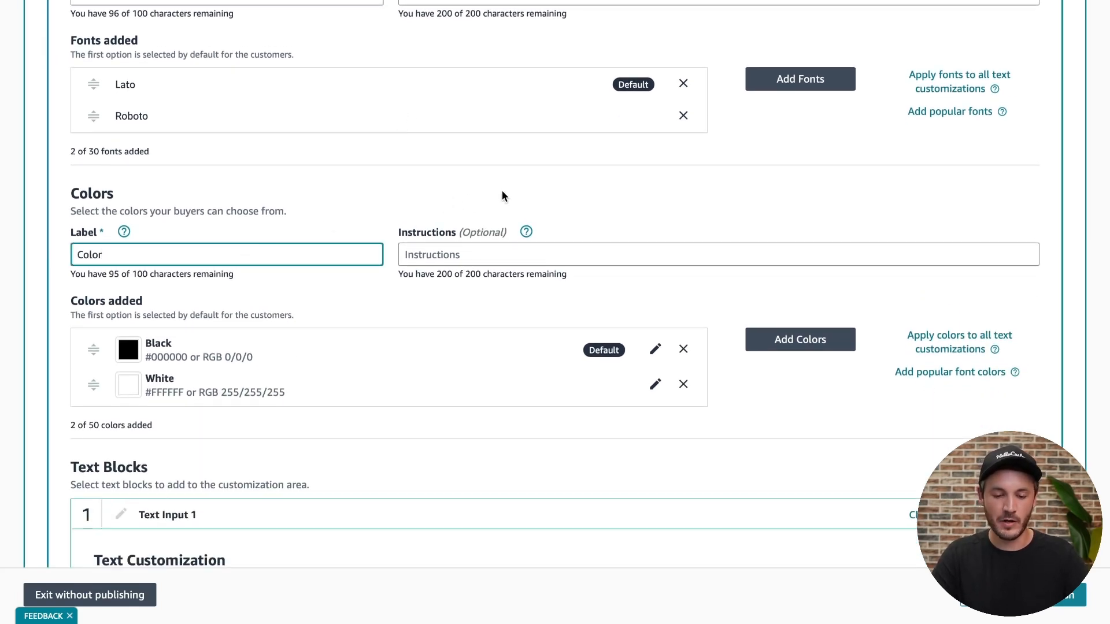
# Label the Text 2 customization's text input "Date" and draw a tiny text area of about 4 by 4 at X 367, Y 14.
pyautogui.click(526, 193)
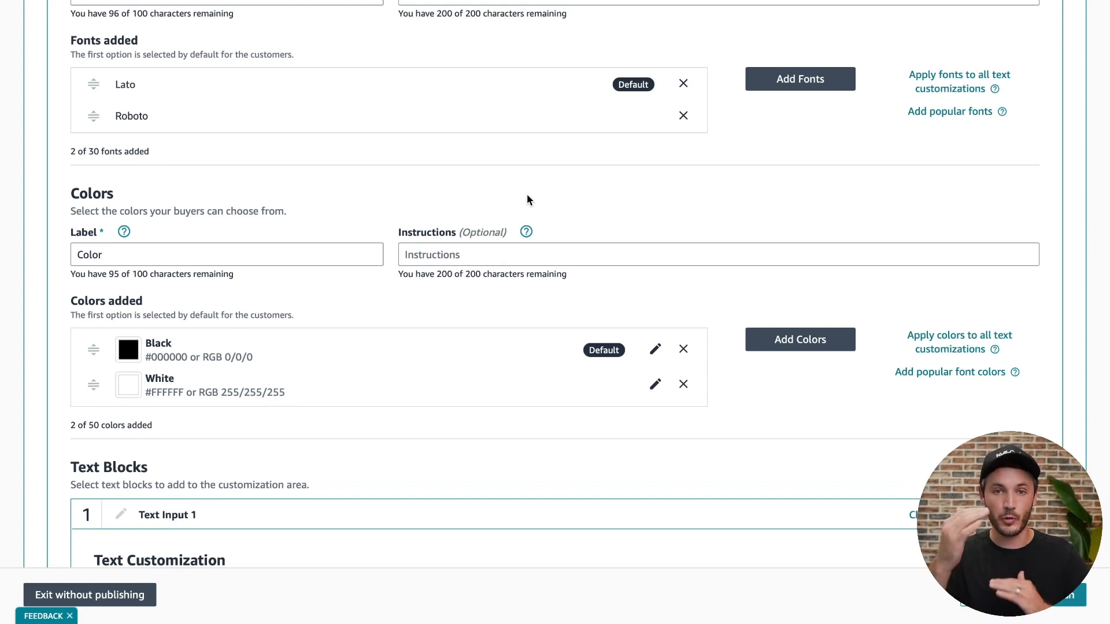
pyautogui.scroll(-10, 526, 193)
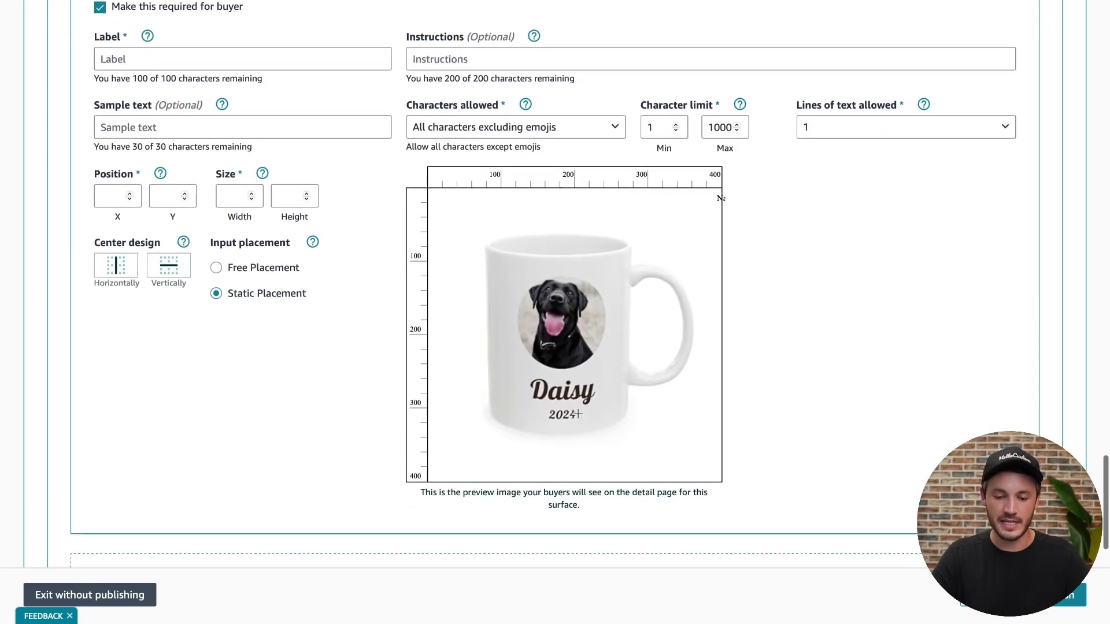
pyautogui.click(175, 64)
pyautogui.write('Date')
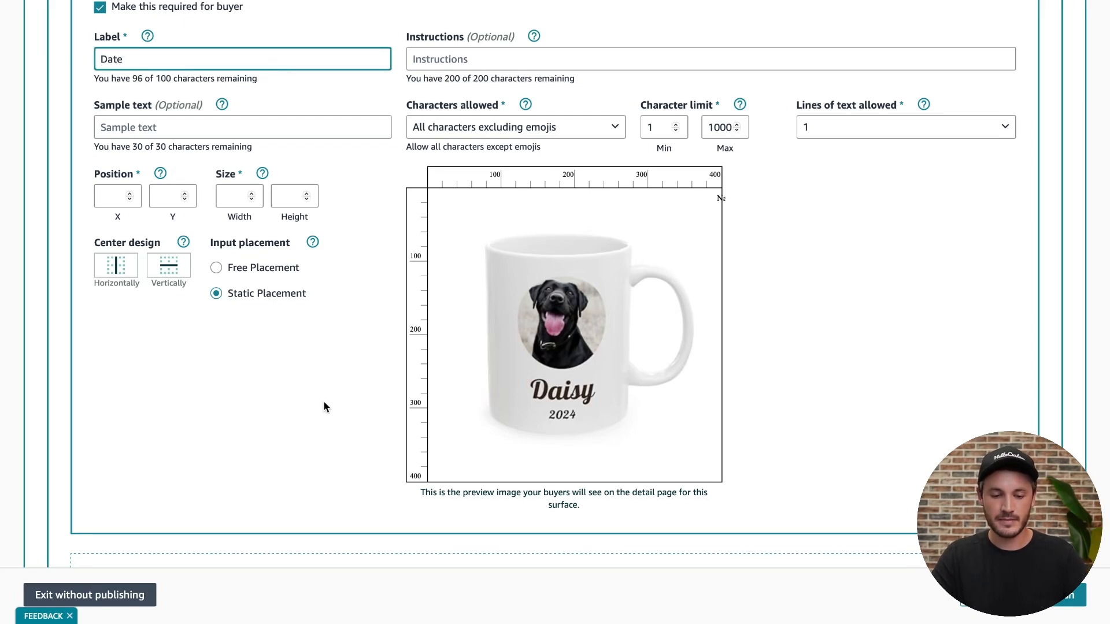
pyautogui.click(323, 402)
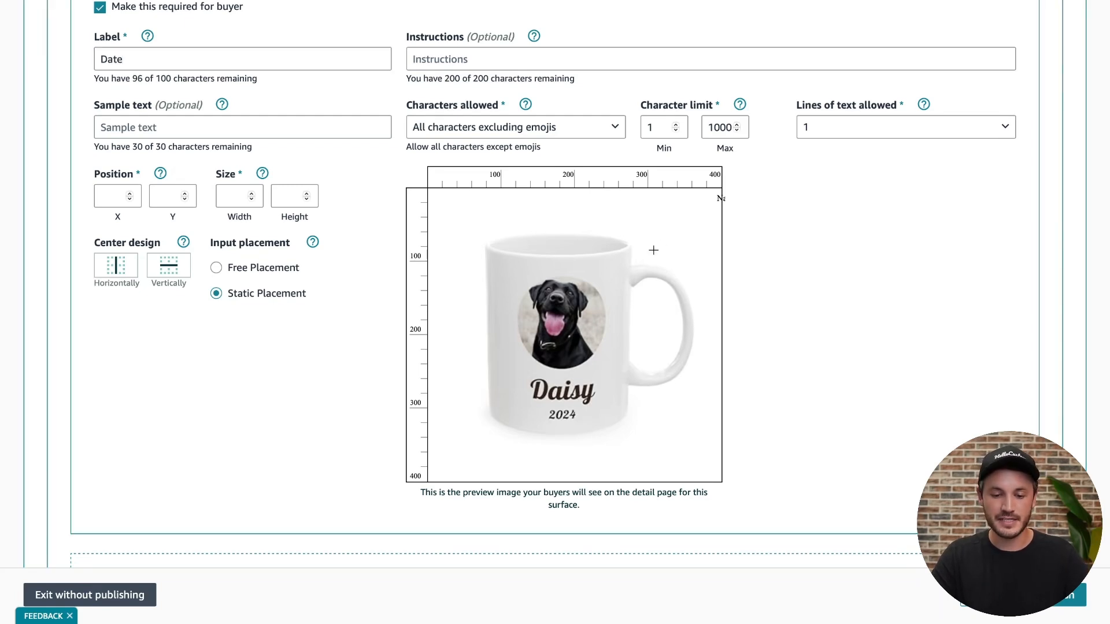
pyautogui.click(699, 201)
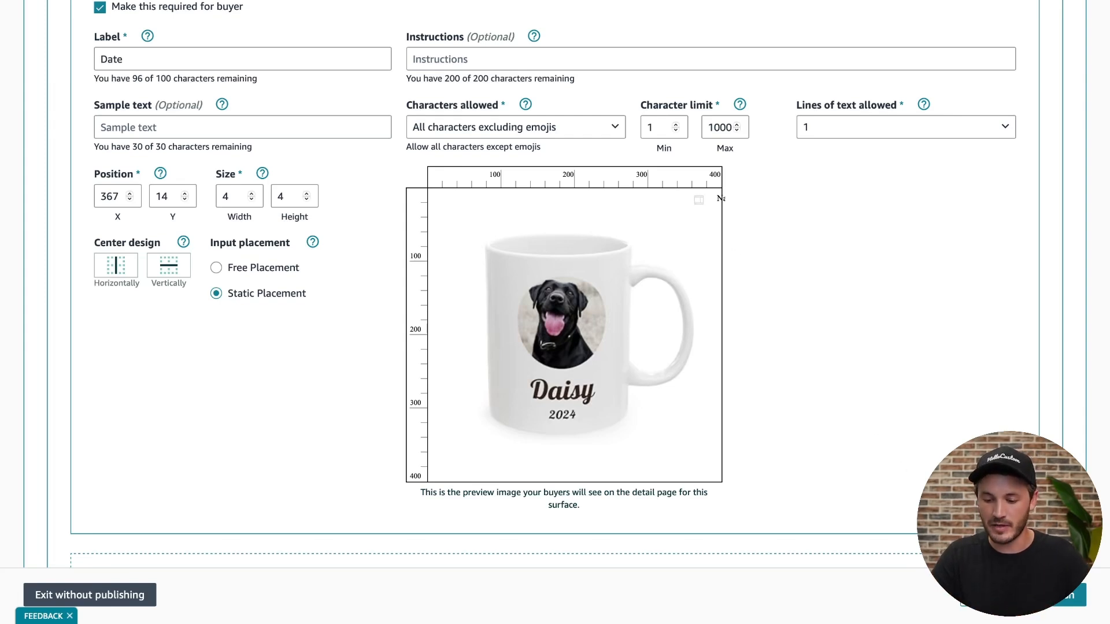
# Check the separate font, color and text options for Name and Date in the buyer preview.
pyautogui.click(989, 595)
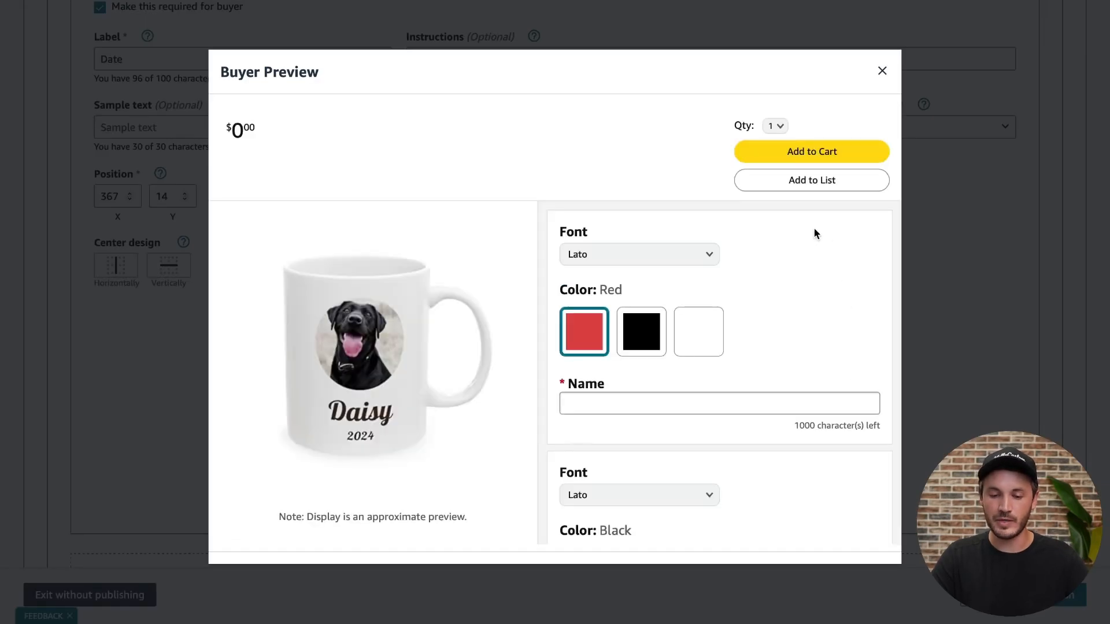
pyautogui.scroll(-3, 729, 383)
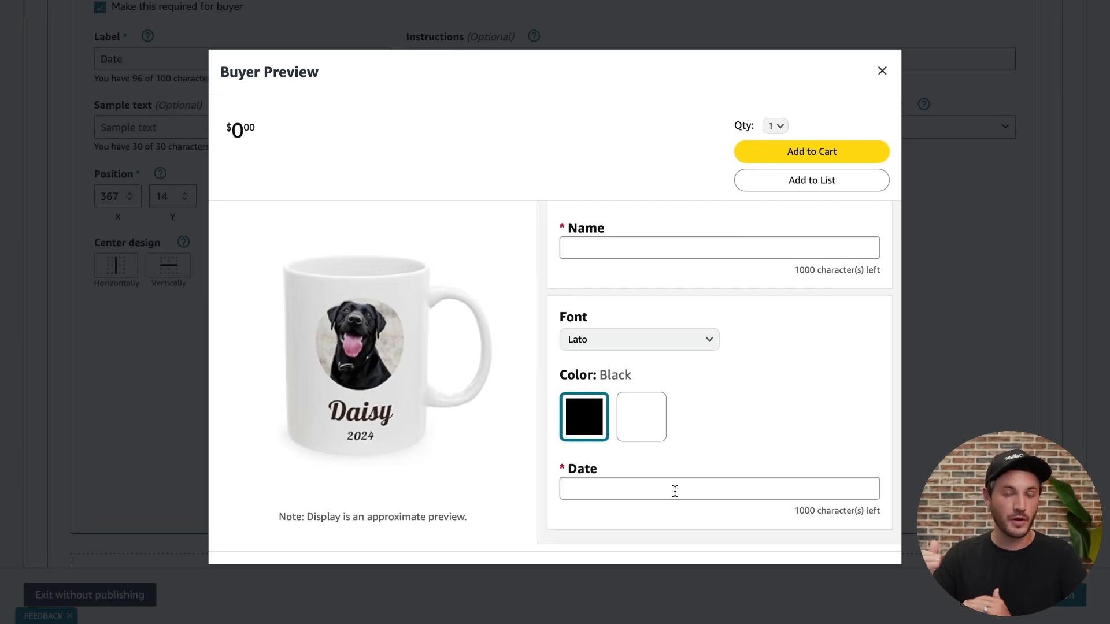
pyautogui.scroll(5, 980, 305)
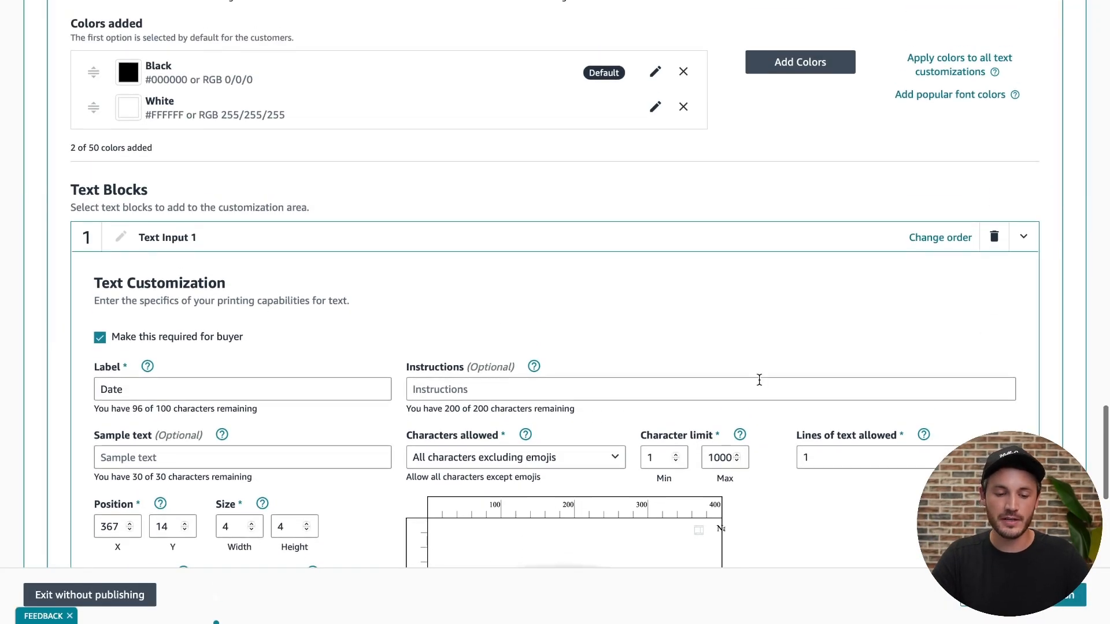
# Add a Data customization to the surface below Text 2.
pyautogui.scroll(-6, 760, 380)
pyautogui.scroll(-6, 759, 380)
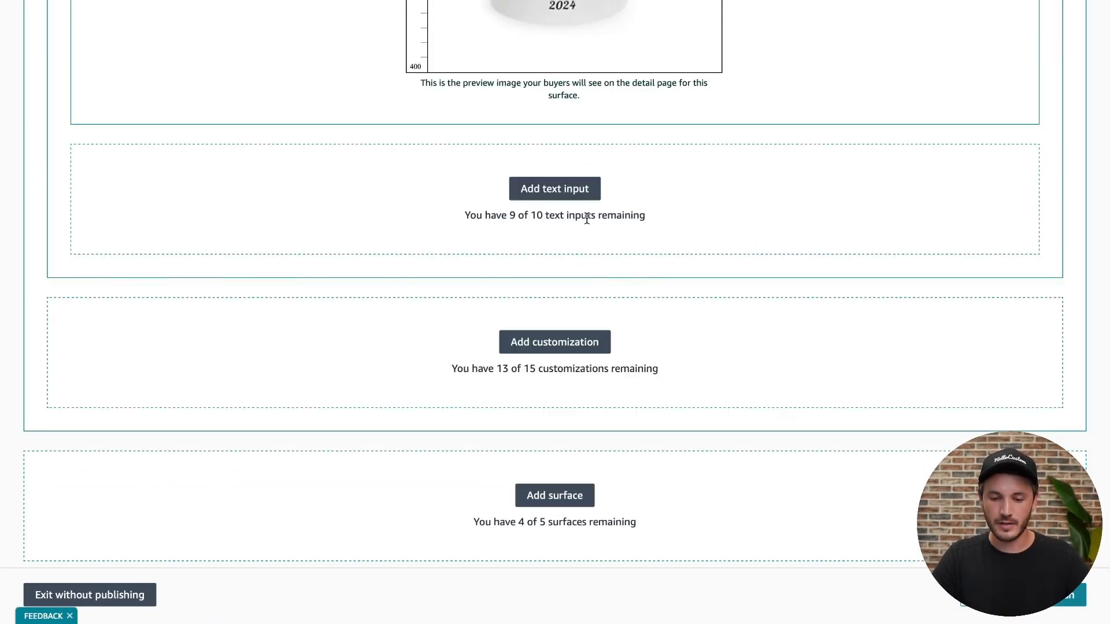
pyautogui.click(564, 317)
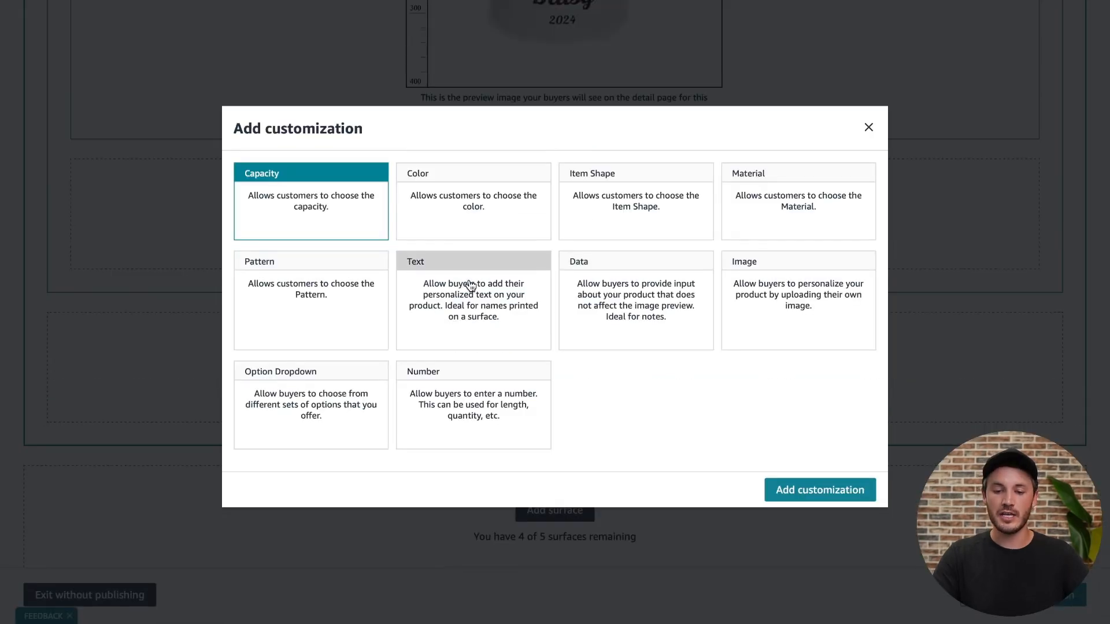
pyautogui.click(625, 321)
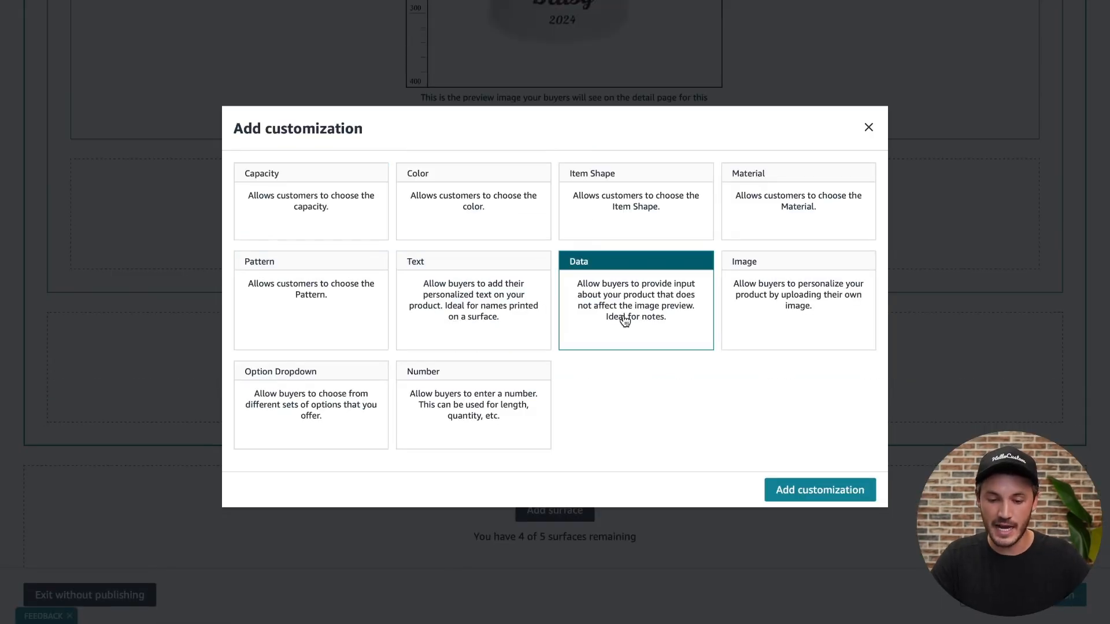
pyautogui.click(787, 491)
pyautogui.scroll(-2, 789, 495)
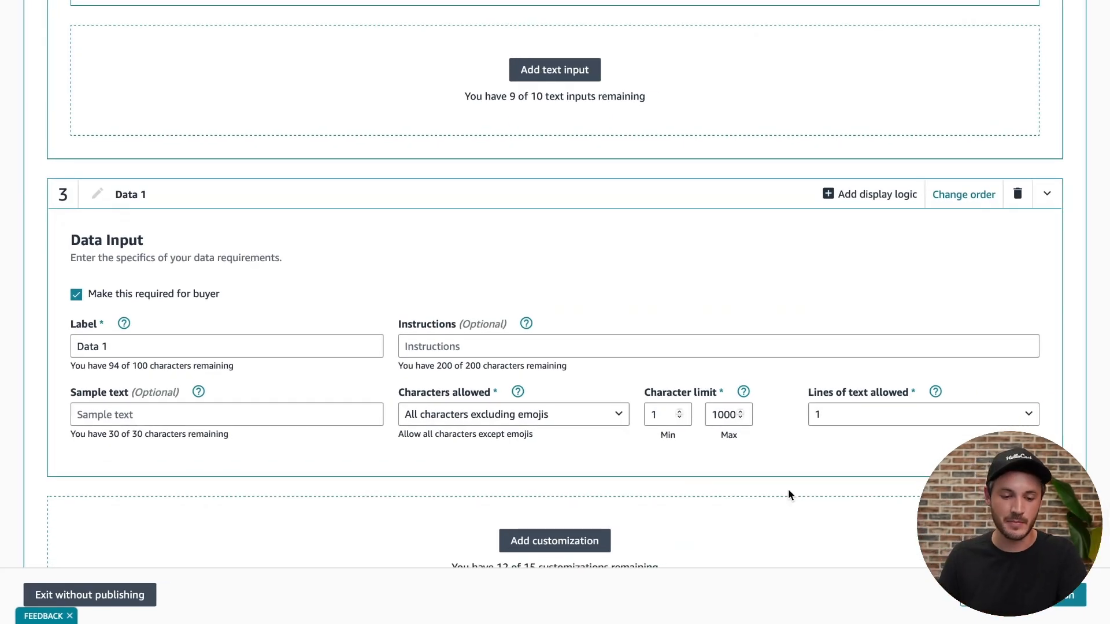
# Replace the Data 1 customization's label with "Dog's".
pyautogui.doubleClick(150, 340)
pyautogui.hotkey('ctrl', 'a')
pyautogui.write('h')
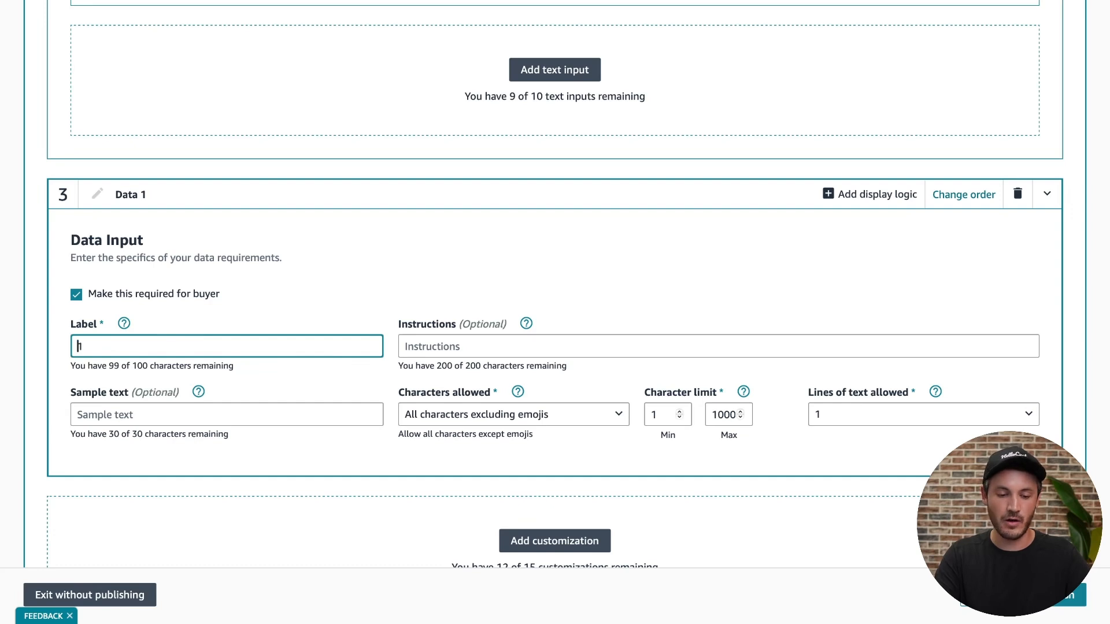
pyautogui.press('BackSpace')
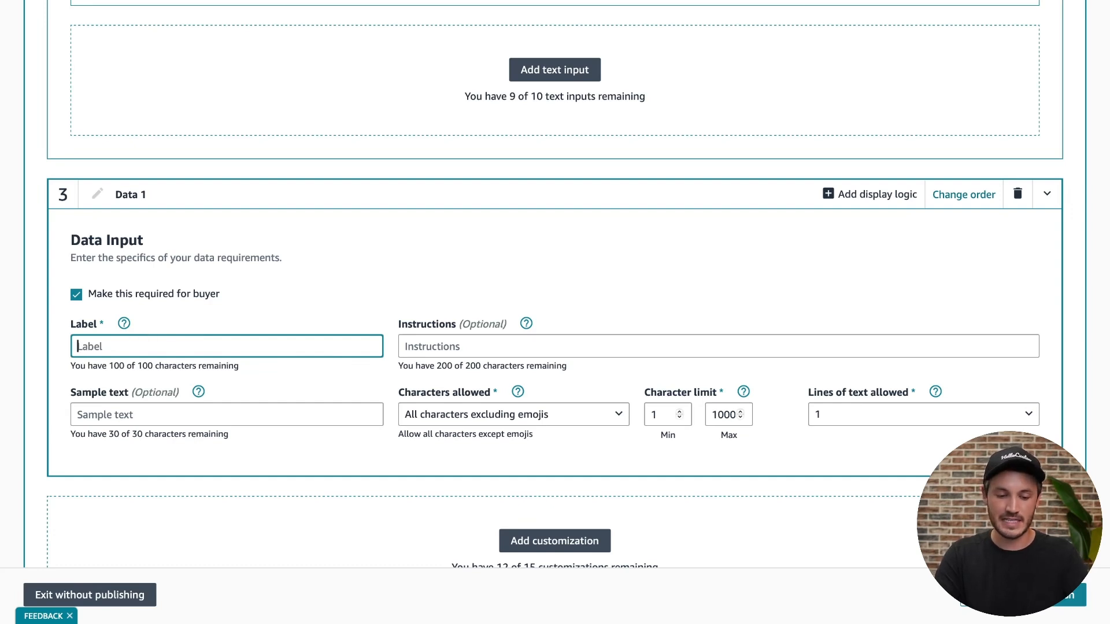
pyautogui.write("Dog's")
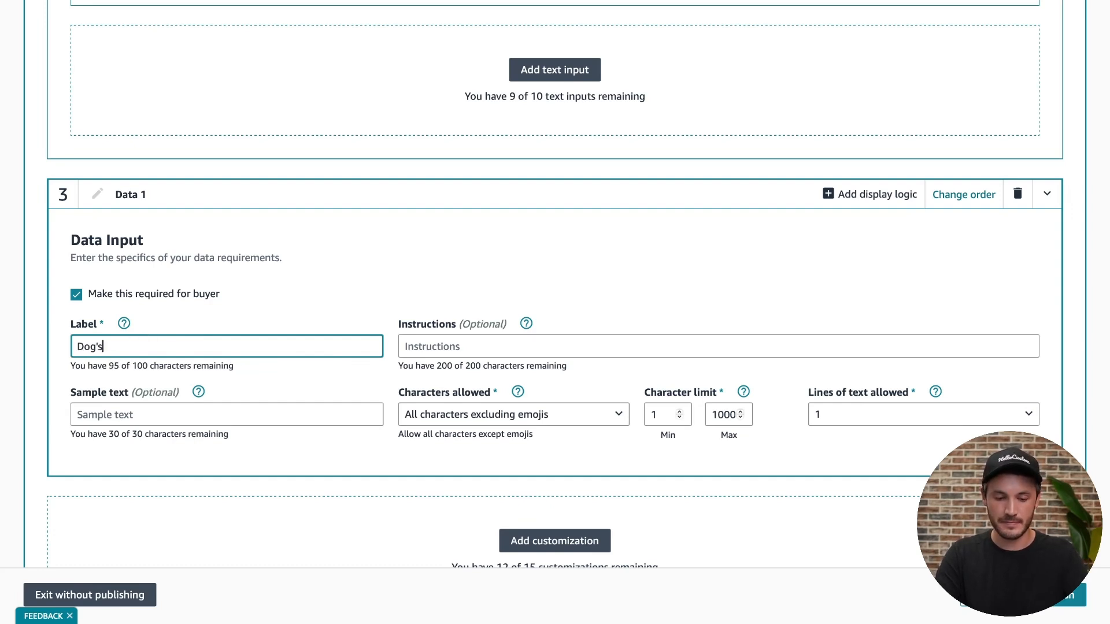
pyautogui.click(401, 289)
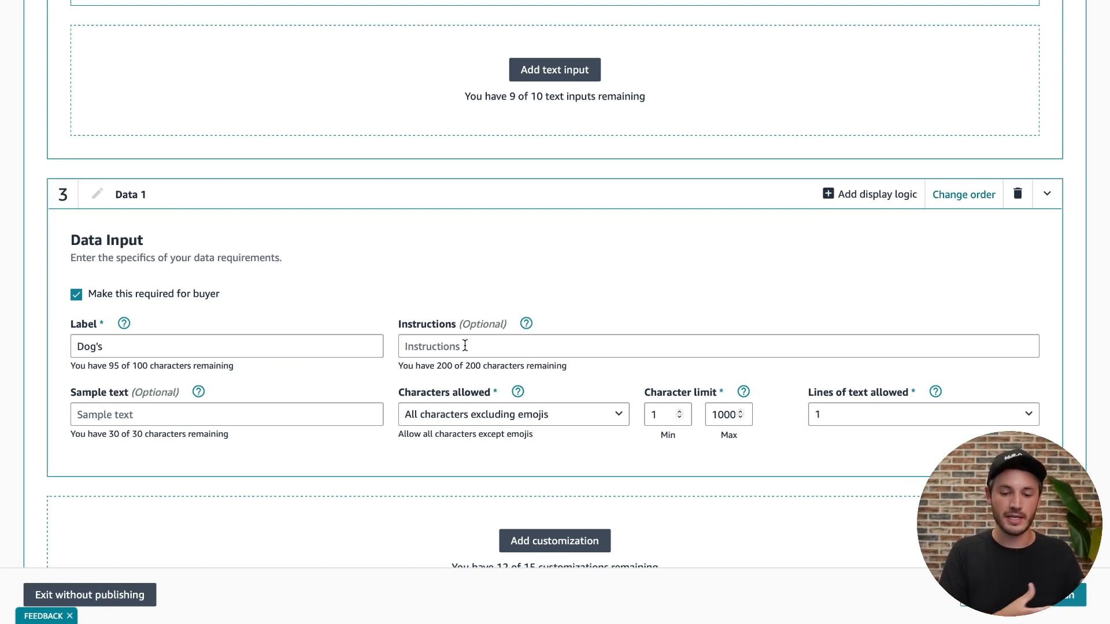
pyautogui.scroll(-1, 588, 420)
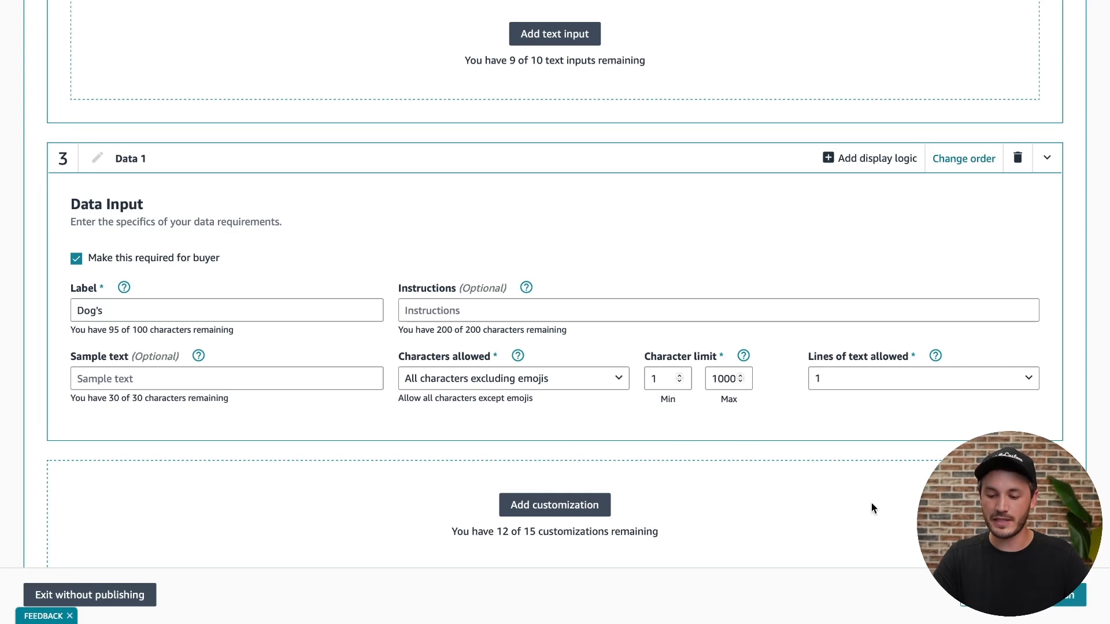
# Test the Dog's data field in the buyer preview with the sample entry "Charlie", and close the preview.
pyautogui.click(989, 594)
pyautogui.scroll(-4, 749, 396)
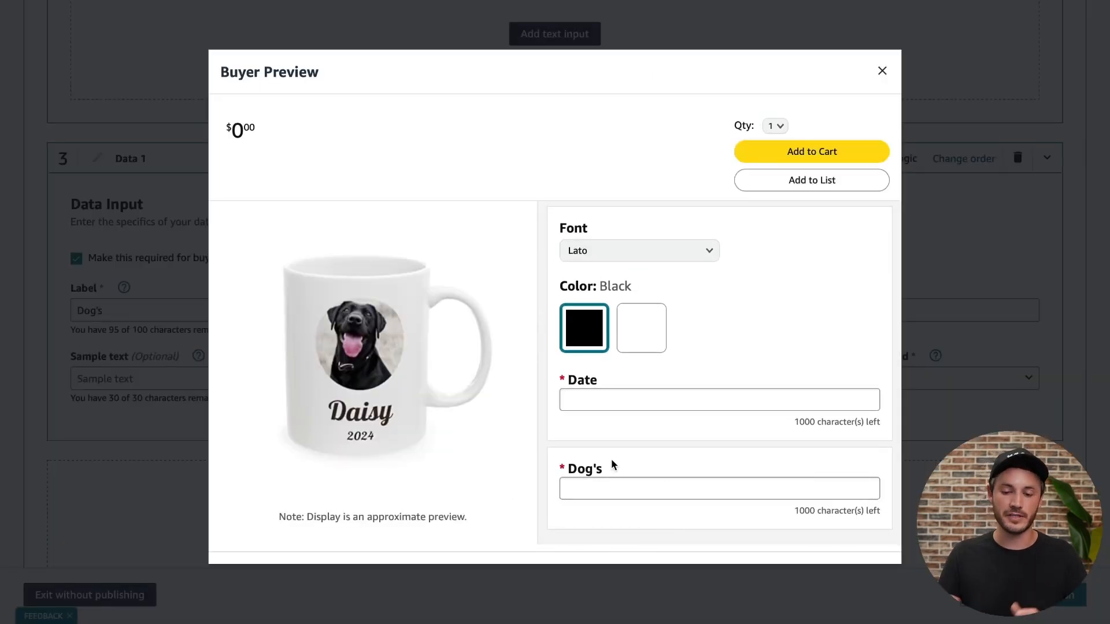
pyautogui.click(608, 484)
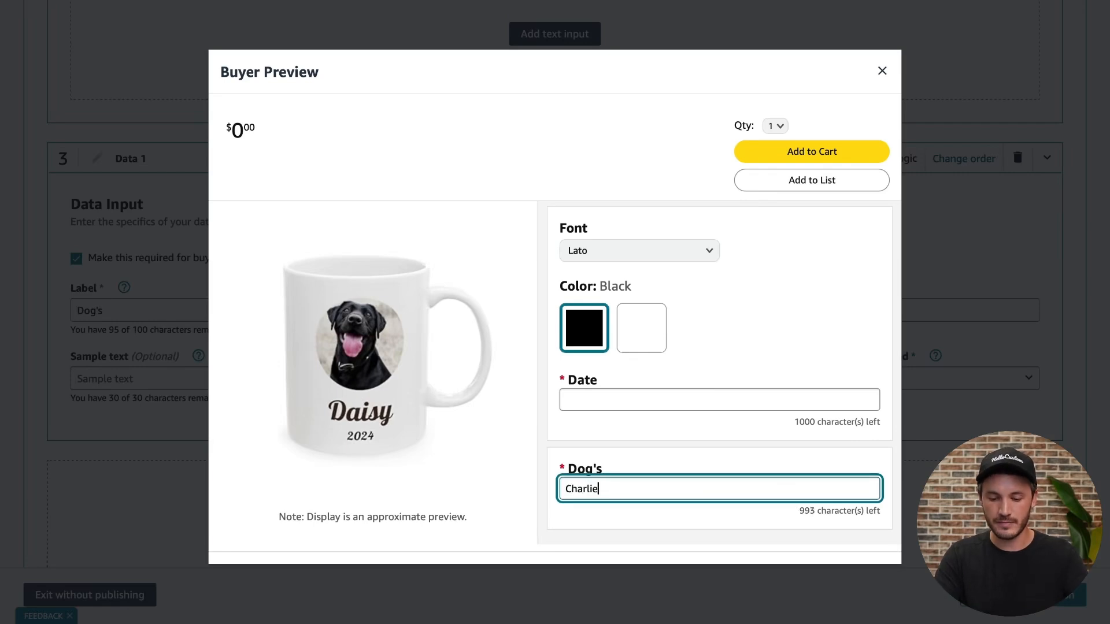
pyautogui.click(694, 453)
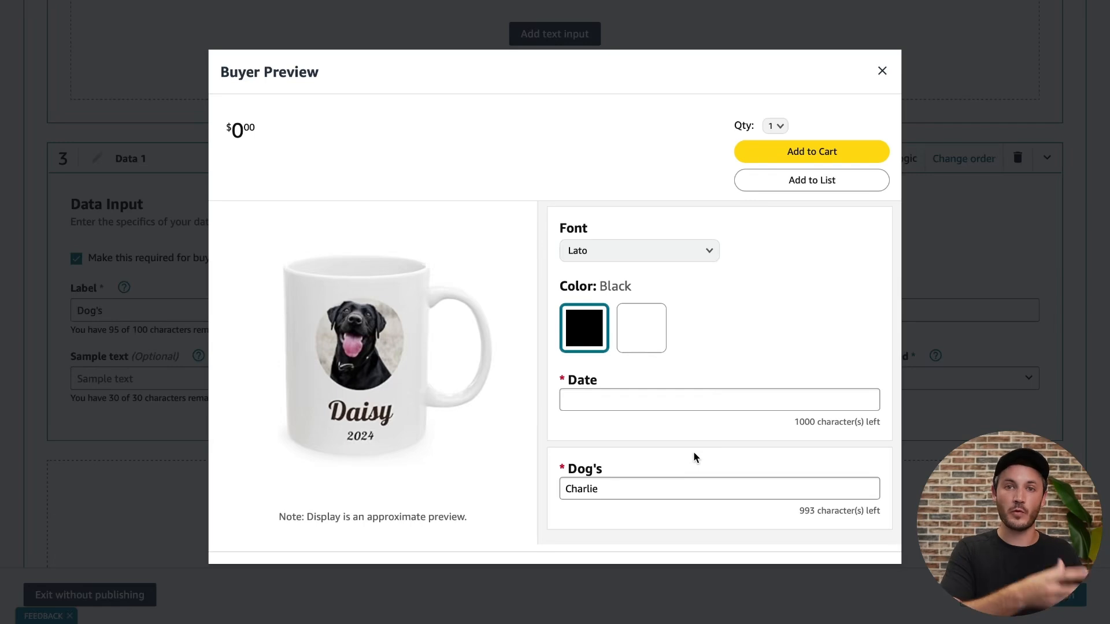
pyautogui.click(882, 71)
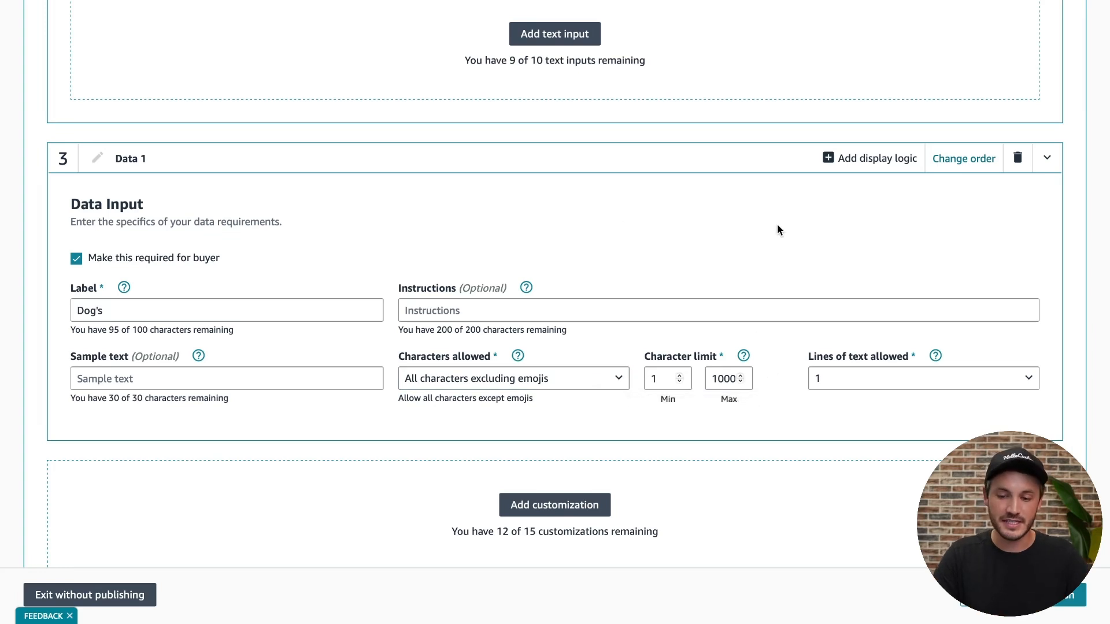
# Add a second Data customization to the surface.
pyautogui.scroll(-2, 520, 396)
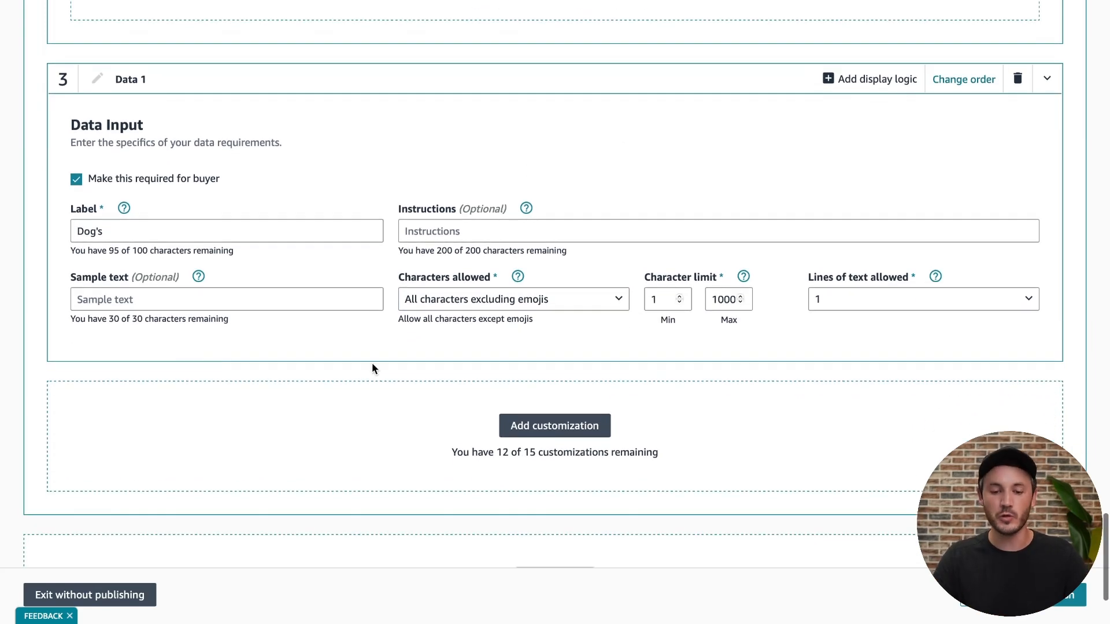
pyautogui.click(525, 420)
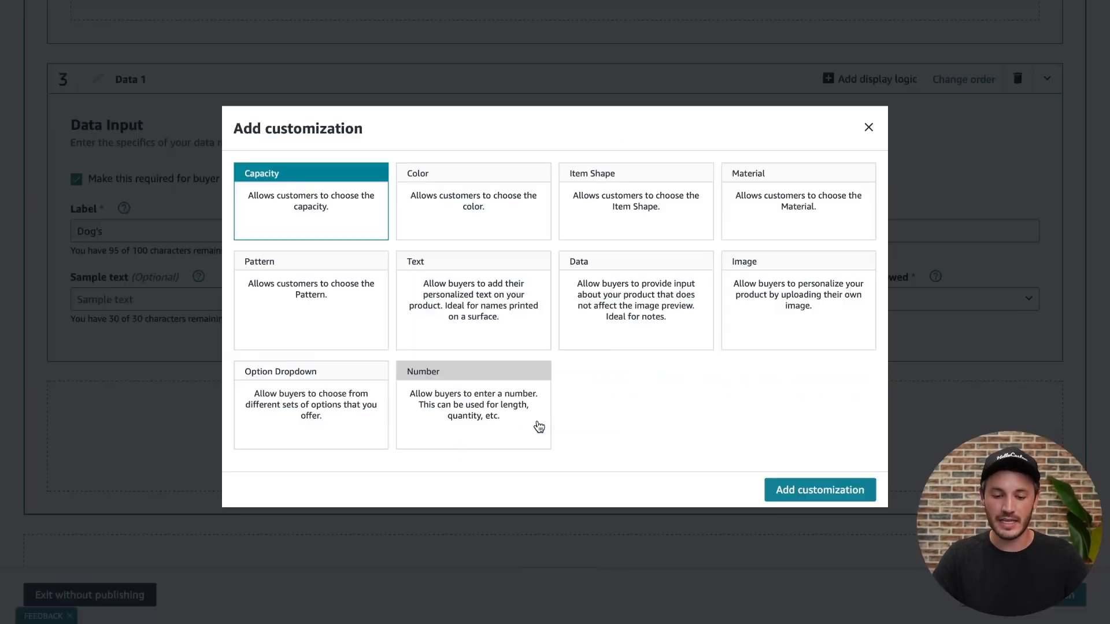
pyautogui.click(638, 295)
pyautogui.click(820, 491)
pyautogui.scroll(-5, 805, 498)
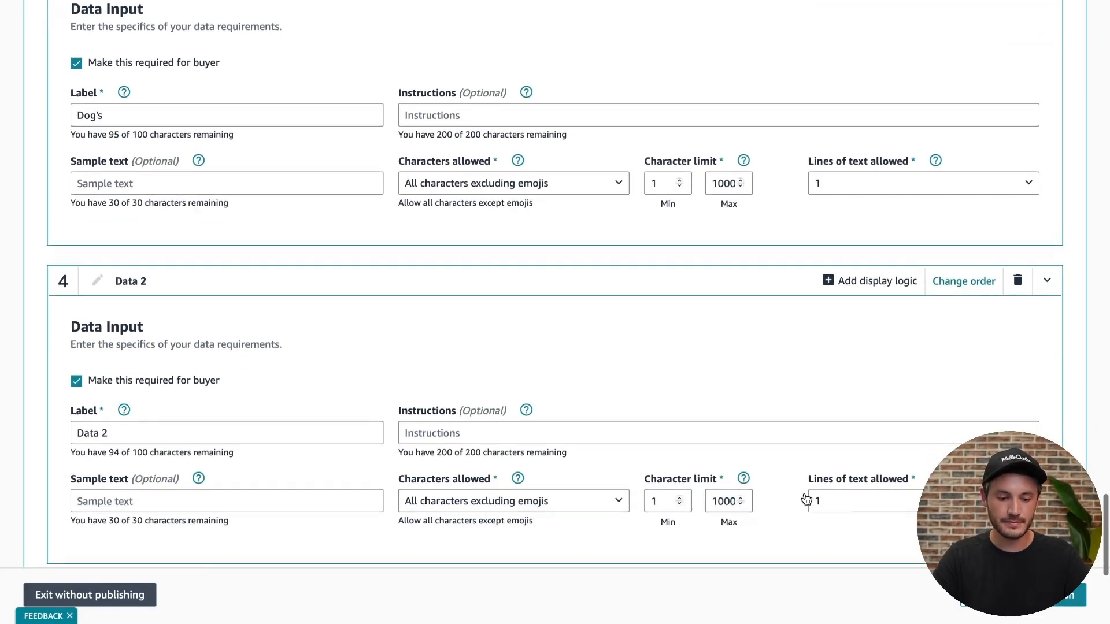
# Replace the Data 2 customization's label with "Date".
pyautogui.click(187, 346)
pyautogui.press('BackSpace')
pyautogui.press('BackSpace')
pyautogui.press('BackSpace')
pyautogui.press('BackSpace')
pyautogui.press('BackSpace')
pyautogui.press('BackSpace')
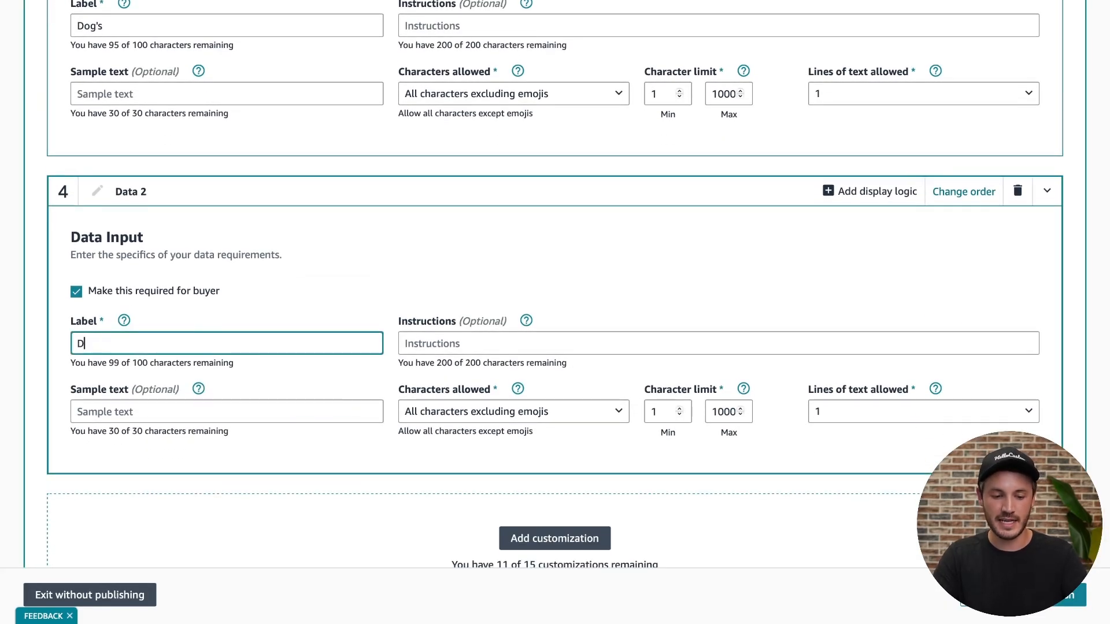
pyautogui.write('Date')
pyautogui.click(370, 268)
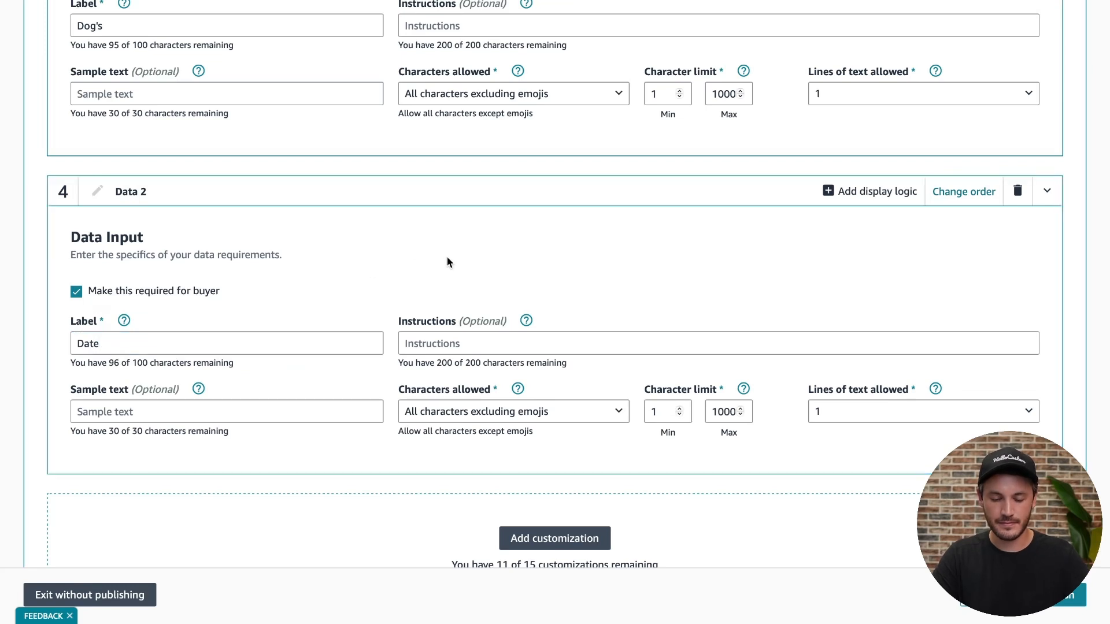
# Review both data fields alongside the text customizations in the buyer preview, and close it.
pyautogui.click(1069, 596)
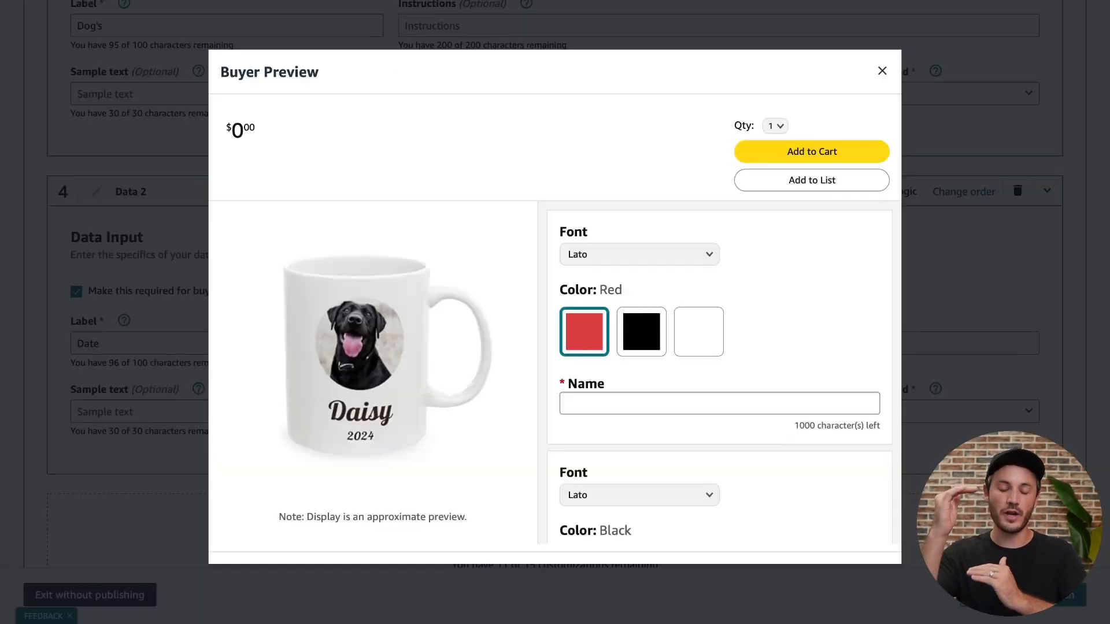
pyautogui.scroll(-2, 883, 492)
pyautogui.scroll(-4, 883, 492)
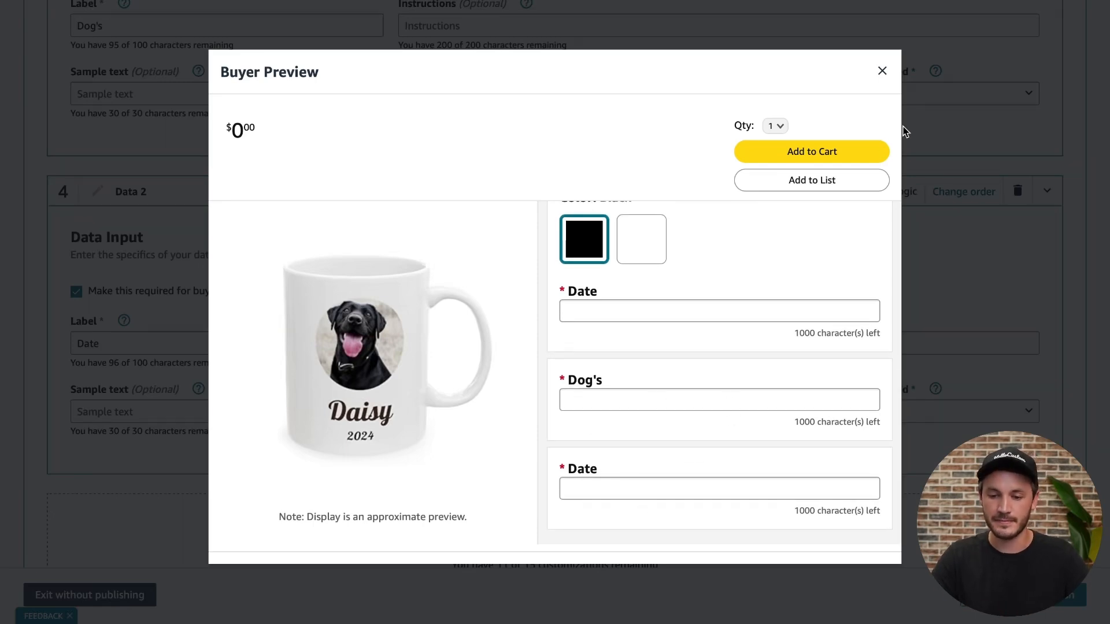
pyautogui.click(883, 70)
# Add a Number customization to the surface below Data 2.
pyautogui.scroll(-3, 636, 353)
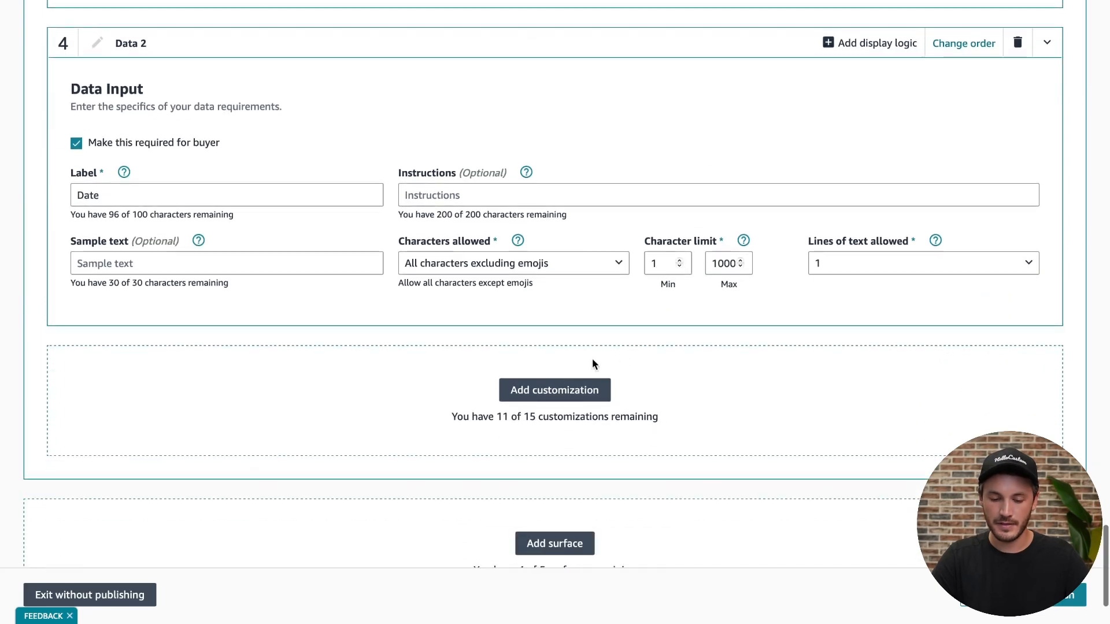
pyautogui.click(549, 397)
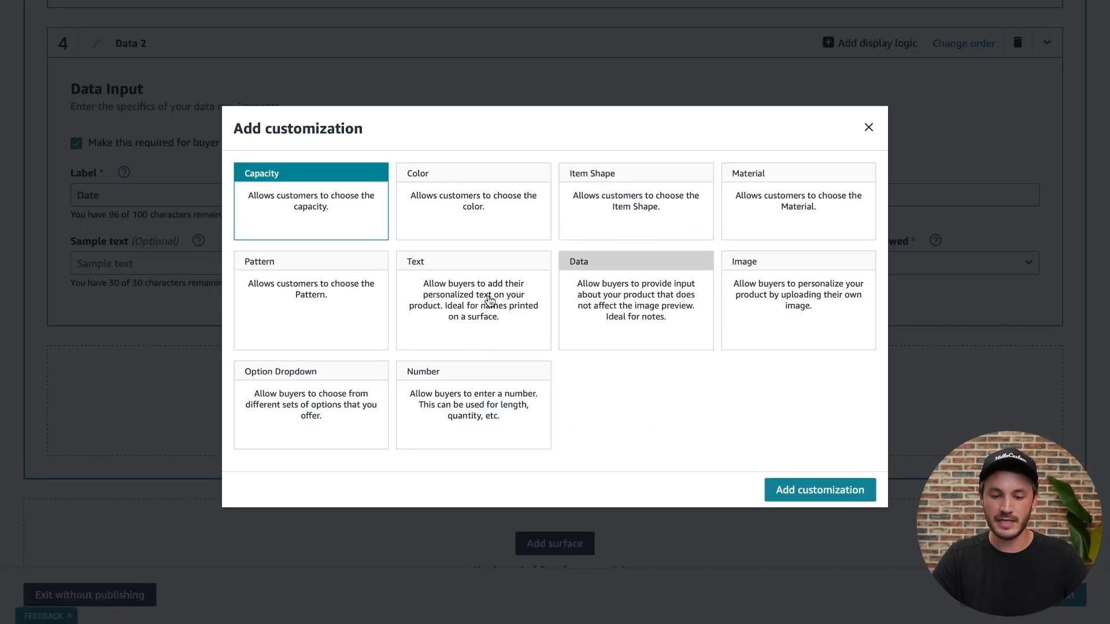
pyautogui.click(469, 396)
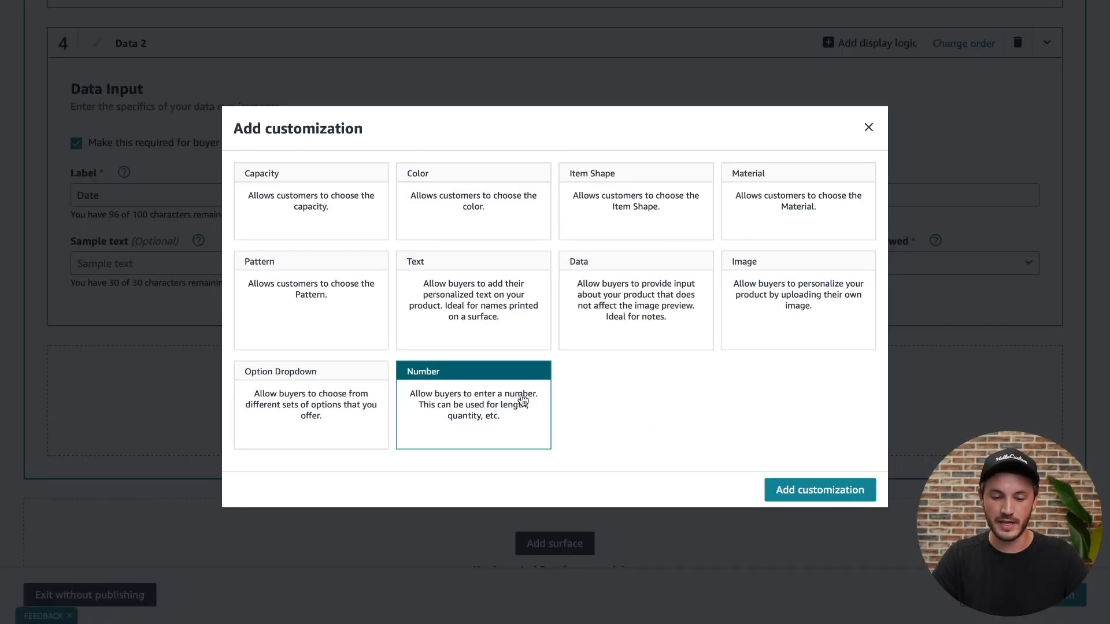
pyautogui.click(785, 490)
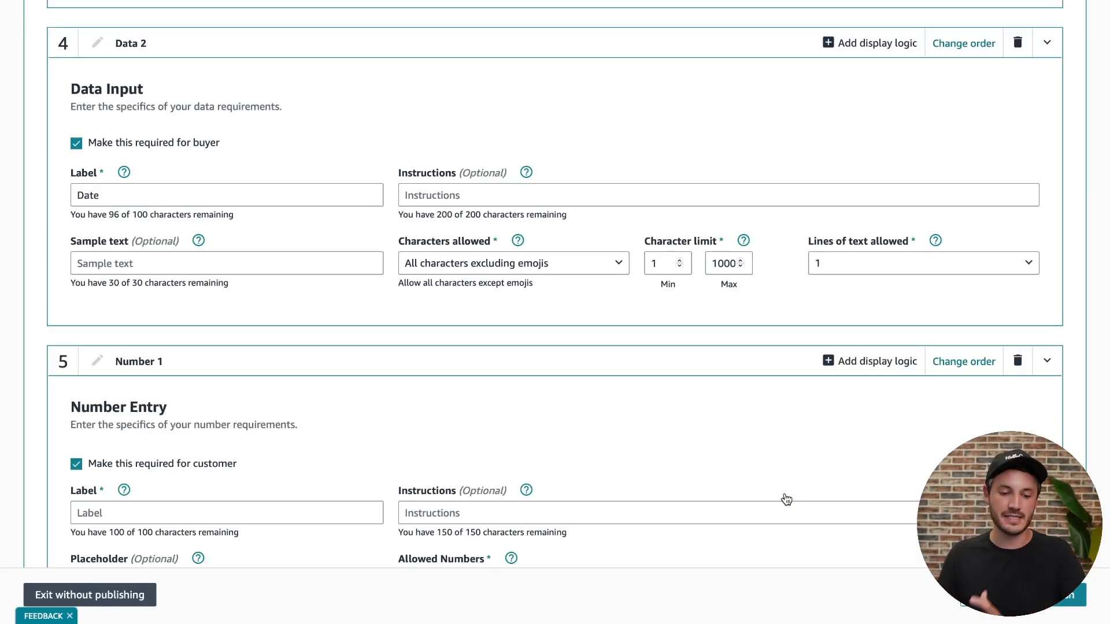
# Label the Number 1 customization "Team Number".
pyautogui.scroll(-3, 786, 499)
pyautogui.scroll(-1, 786, 500)
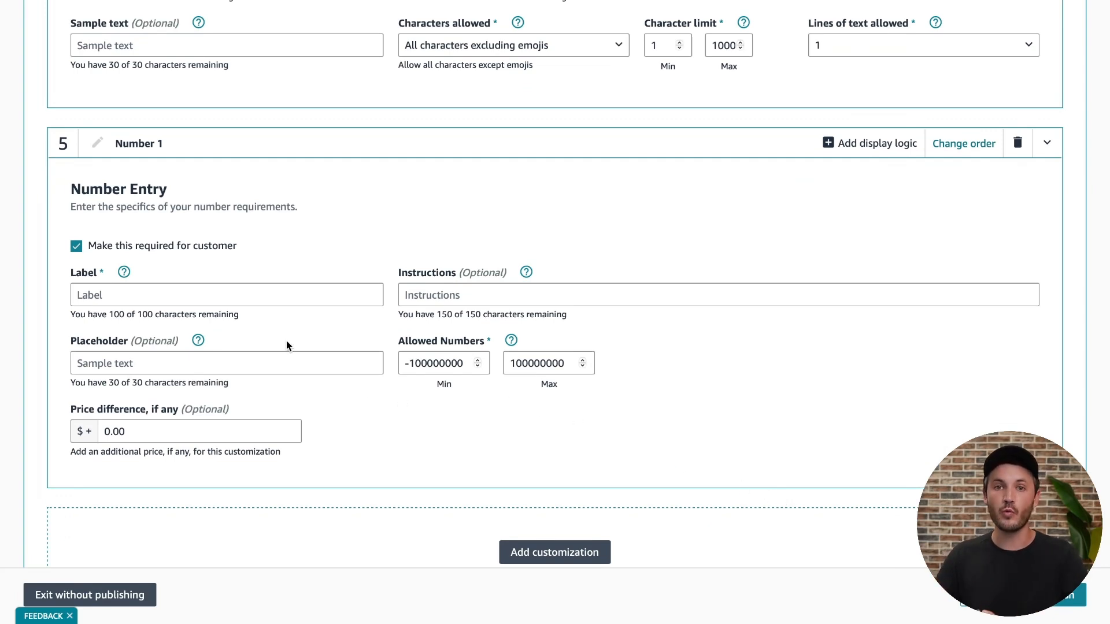
pyautogui.click(231, 291)
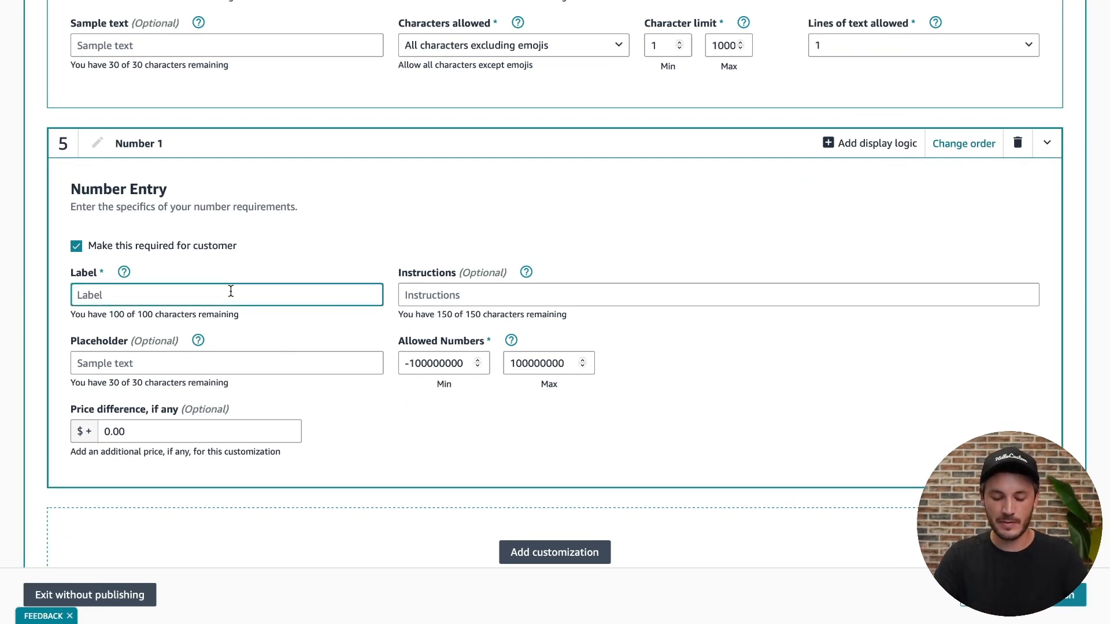
pyautogui.write('Team N')
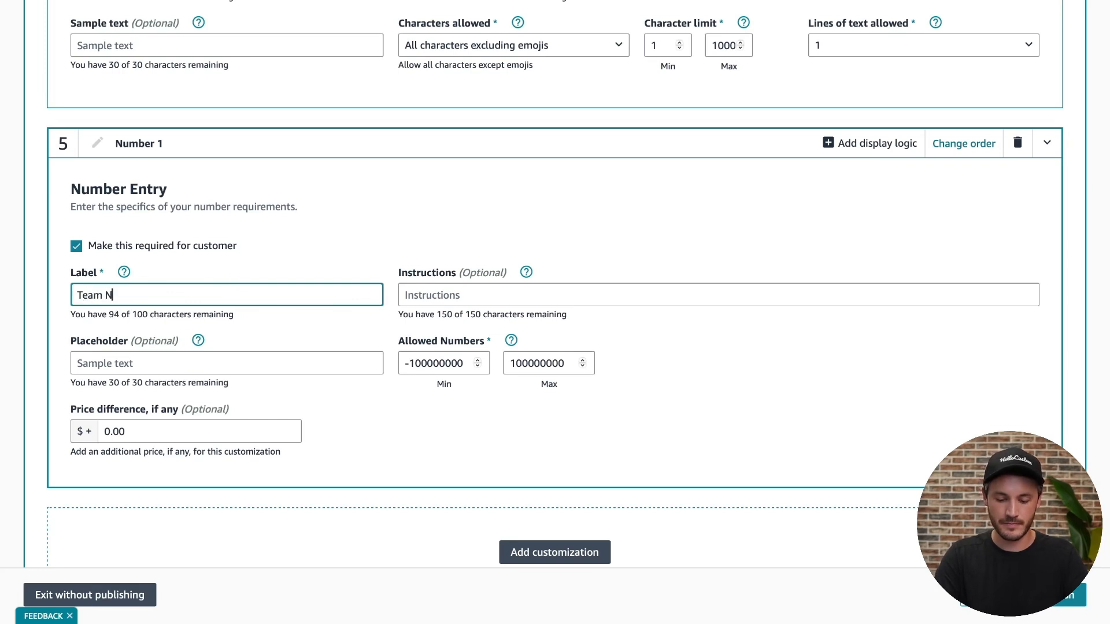
pyautogui.write('umber')
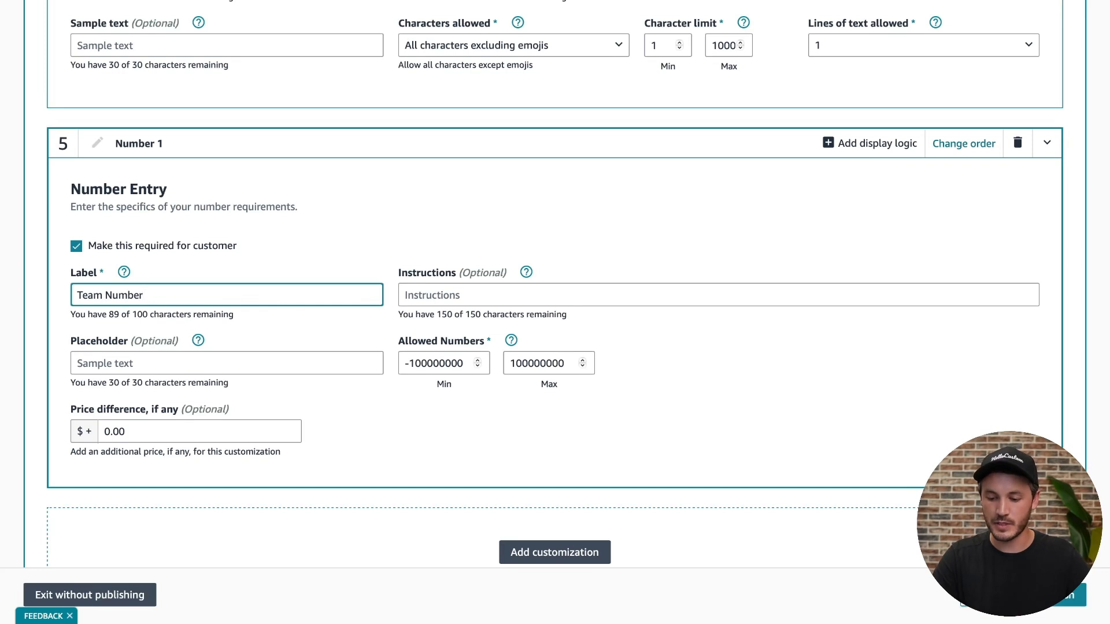
# Test the Team Number field in the buyer preview with the letters "asd" and the number 07, and close the preview.
pyautogui.click(991, 594)
pyautogui.scroll(-7, 780, 338)
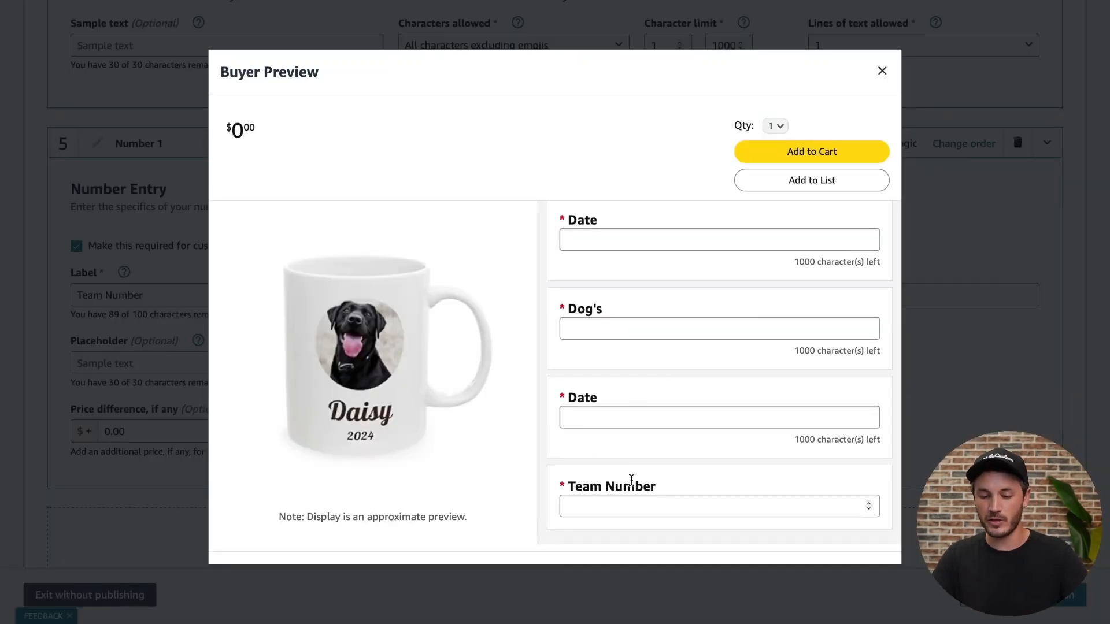
pyautogui.click(629, 503)
pyautogui.write('asd')
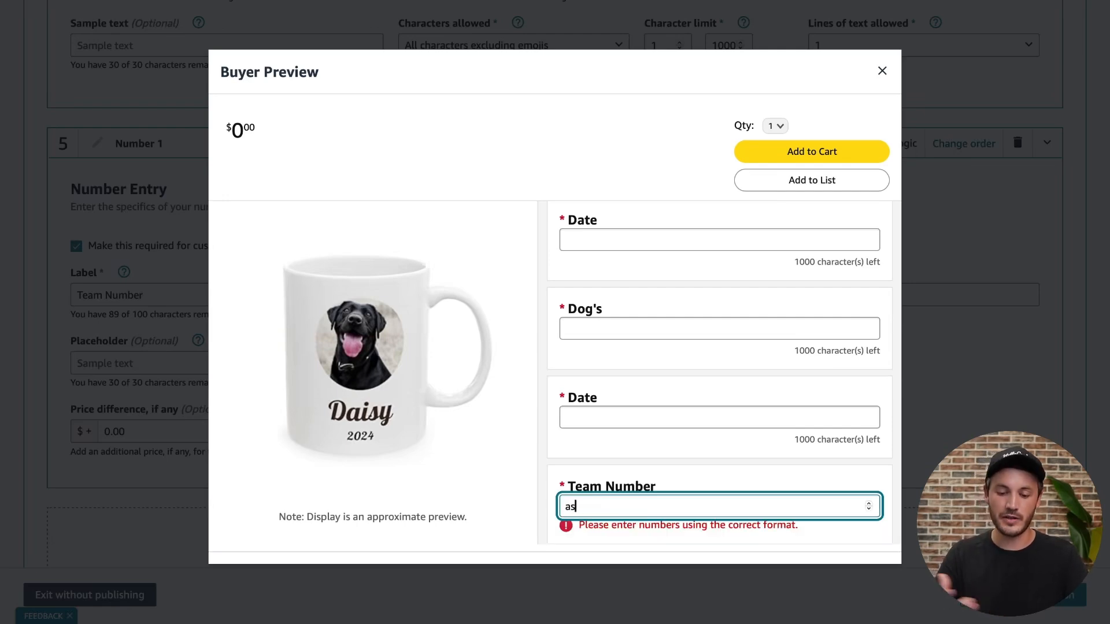
pyautogui.press('BackSpace')
pyautogui.write('07')
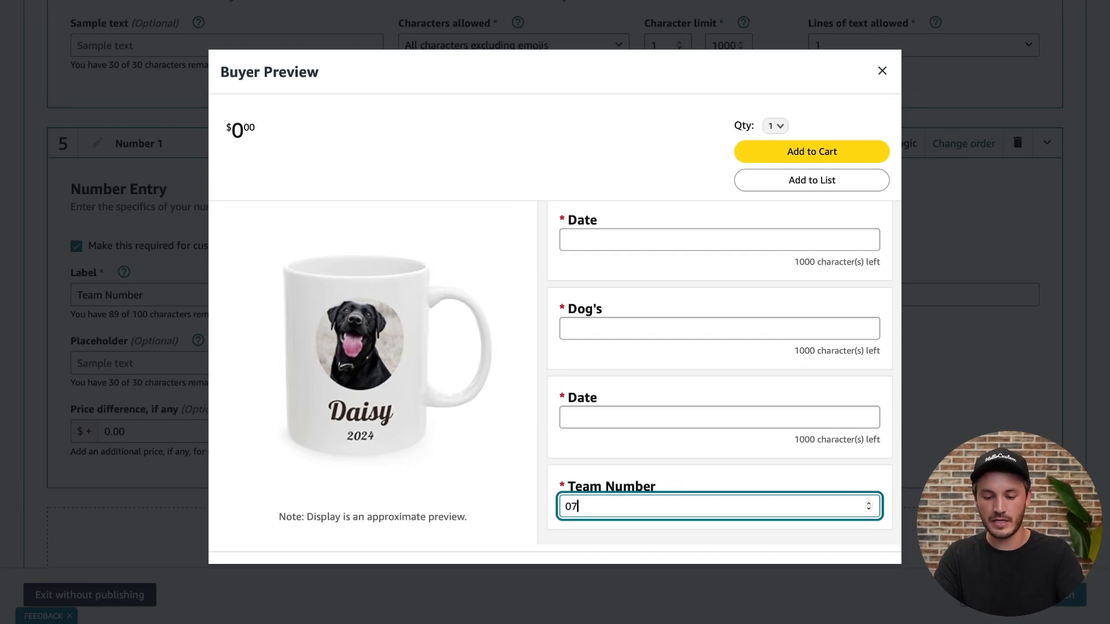
pyautogui.click(705, 529)
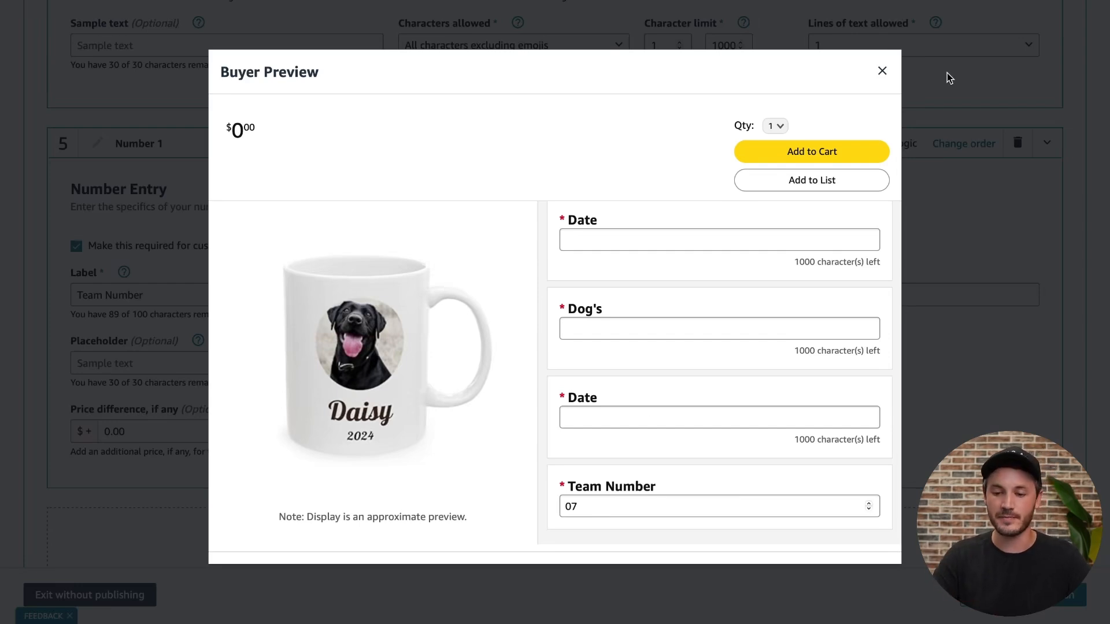
pyautogui.click(882, 72)
# Add an Image customization to the surface below Number 1.
pyautogui.scroll(-2, 717, 326)
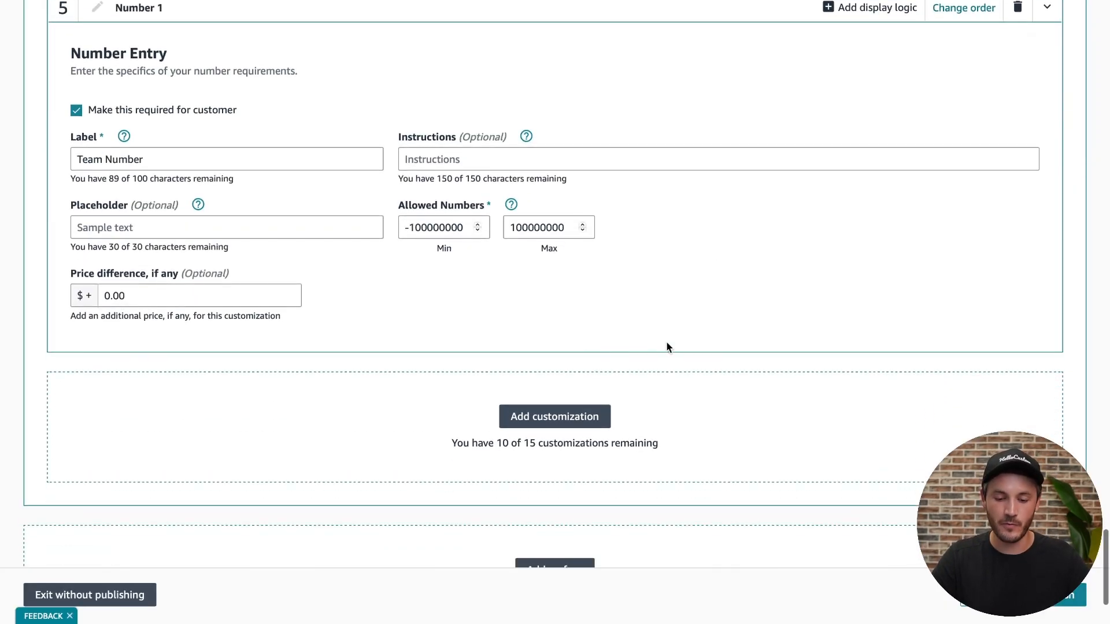
pyautogui.click(571, 428)
pyautogui.click(854, 266)
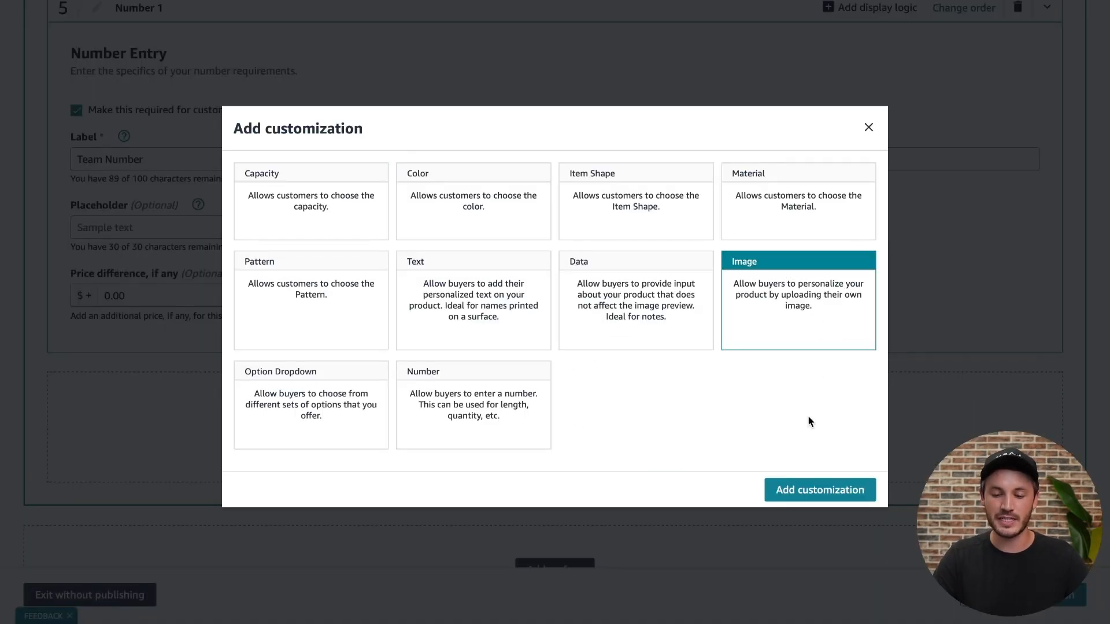
pyautogui.click(807, 496)
pyautogui.scroll(-2, 807, 498)
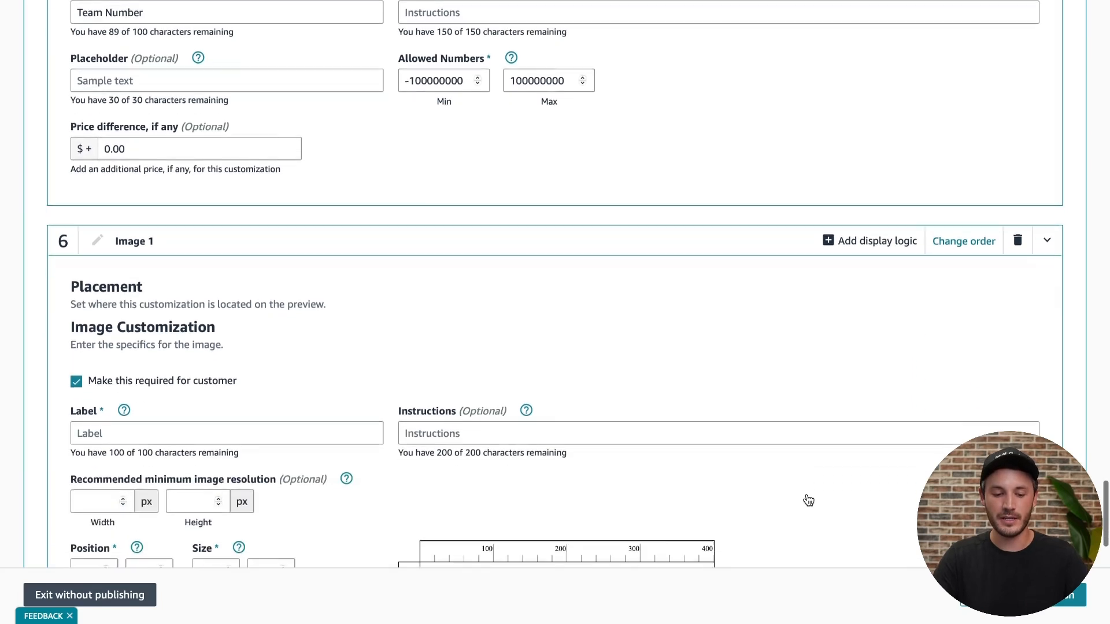
# Label the Image 1 customization "Dog's Image" and place its area, about 4 by 3, near the preview image's upper-right corner at about X 363, Y 7.
pyautogui.scroll(-3, 807, 498)
pyautogui.click(238, 251)
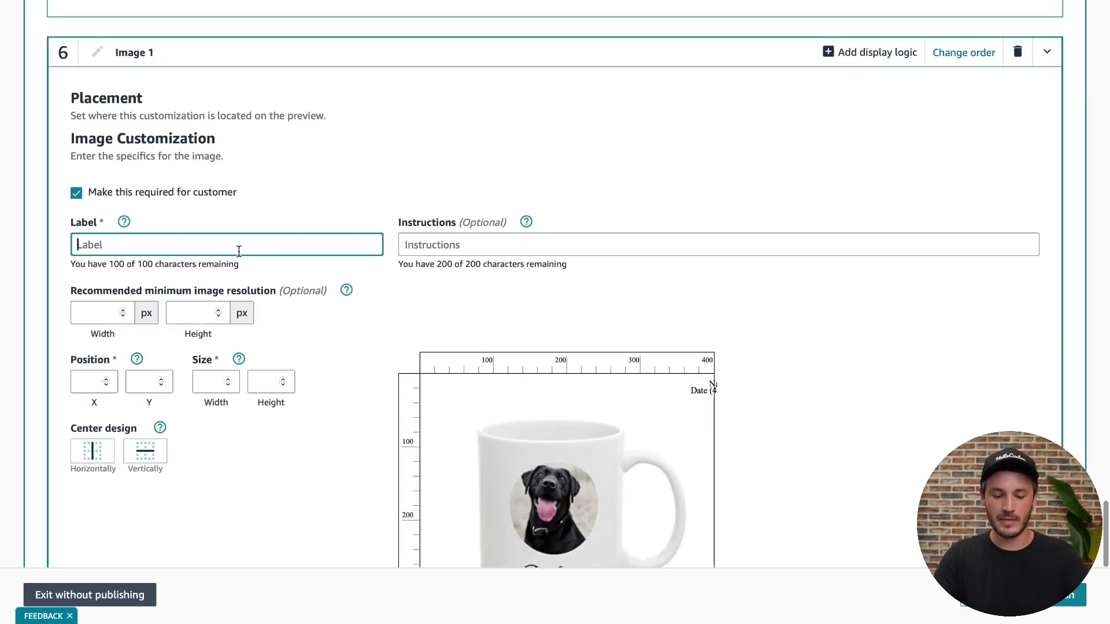
pyautogui.write("Dog's IMage")
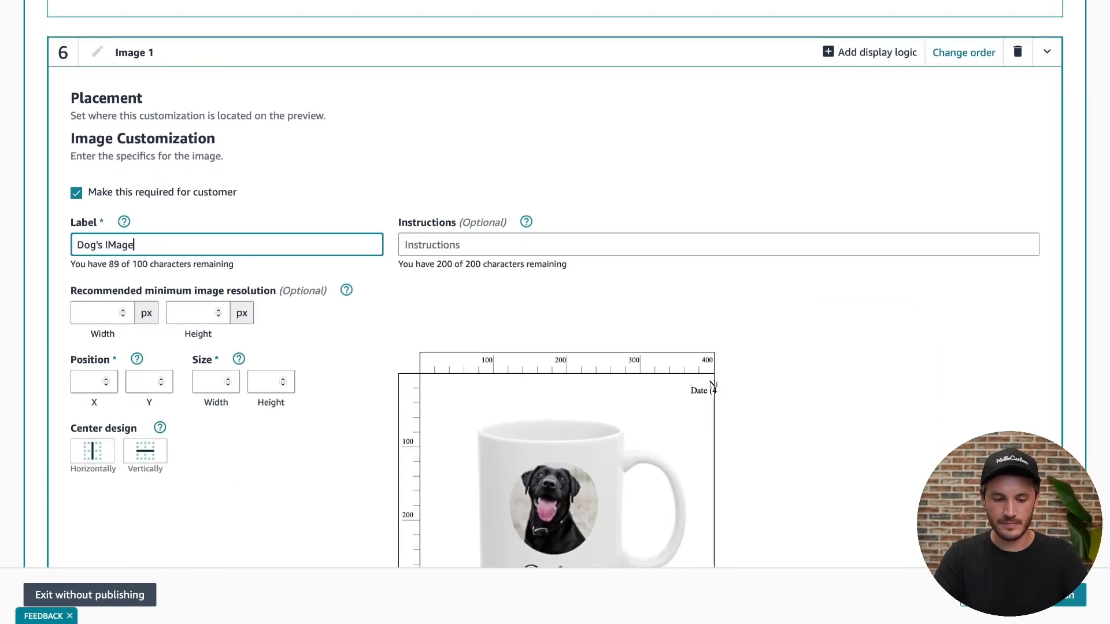
pyautogui.press('BackSpace')
pyautogui.press('BackSpace')
pyautogui.press('BackSpace')
pyautogui.press('BackSpace')
pyautogui.write('mage')
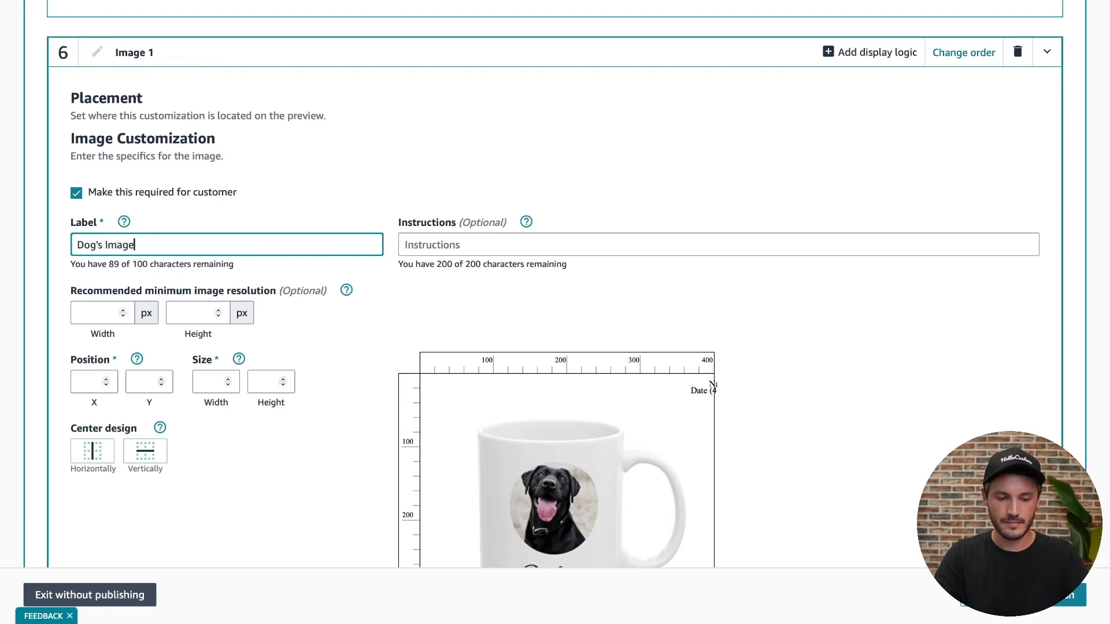
pyautogui.click(421, 170)
pyautogui.scroll(-3, 420, 170)
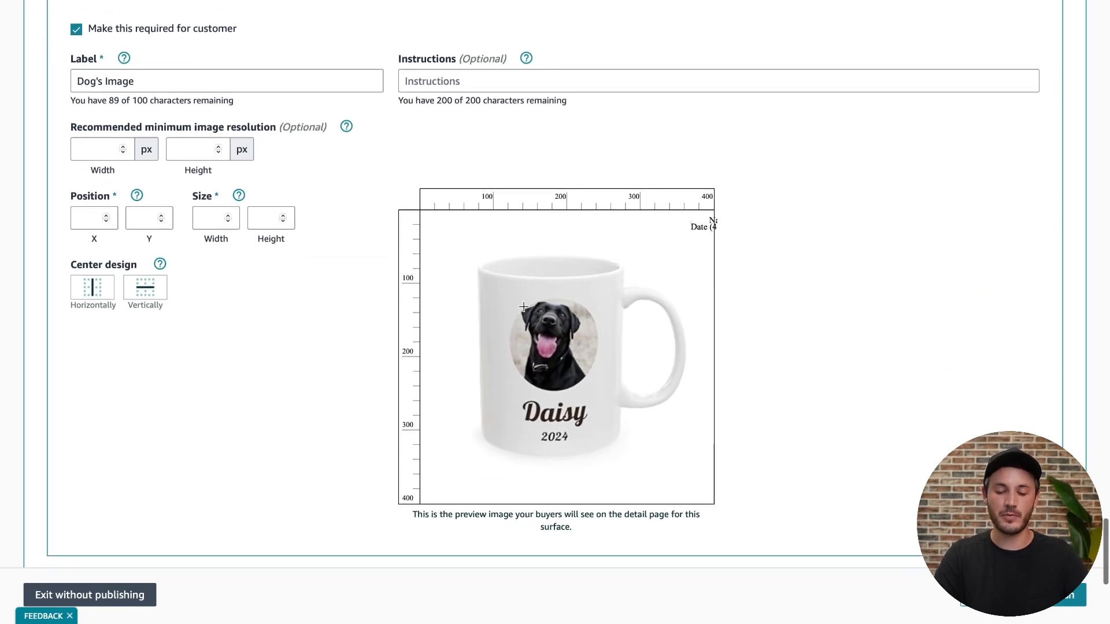
pyautogui.click(689, 218)
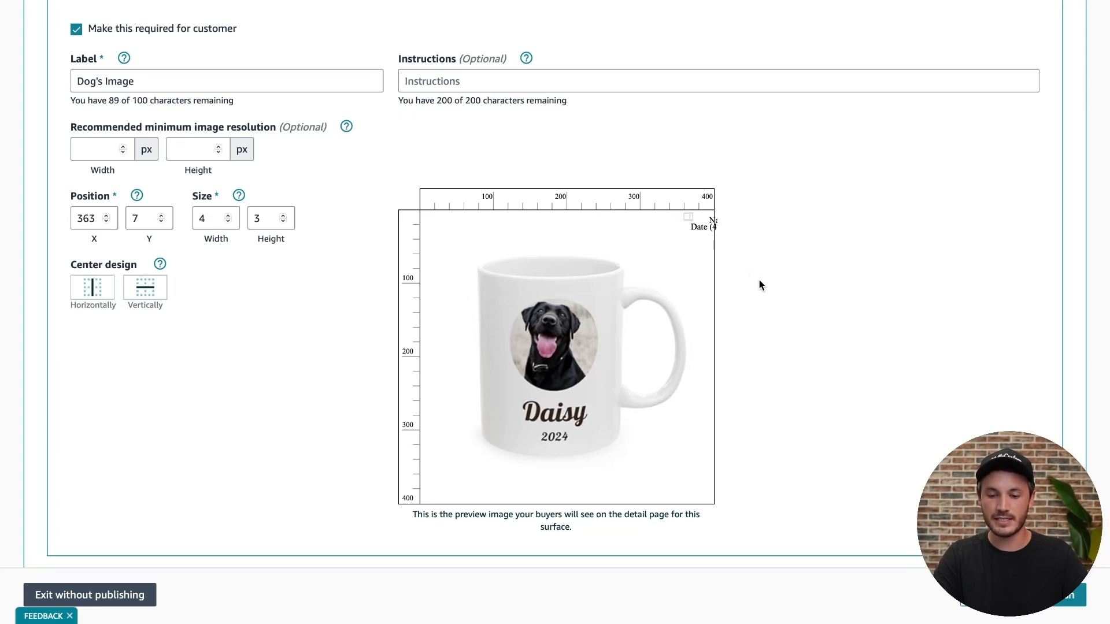
# Review the font, color, text, date and Dog's Image upload fields in the buyer preview.
pyautogui.click(989, 594)
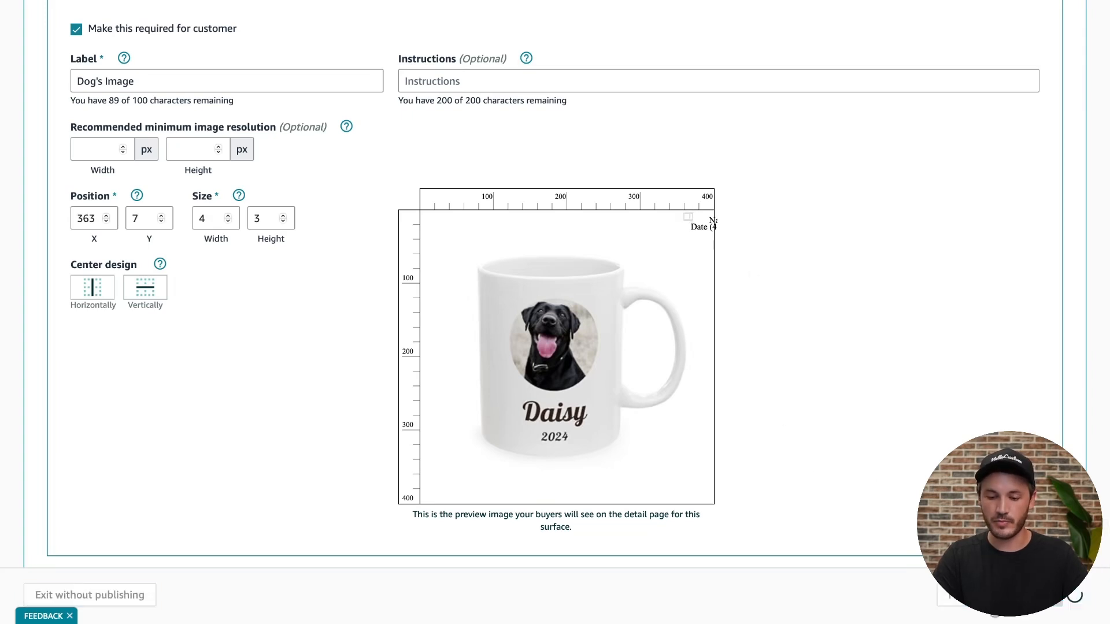
pyautogui.scroll(-10, 734, 406)
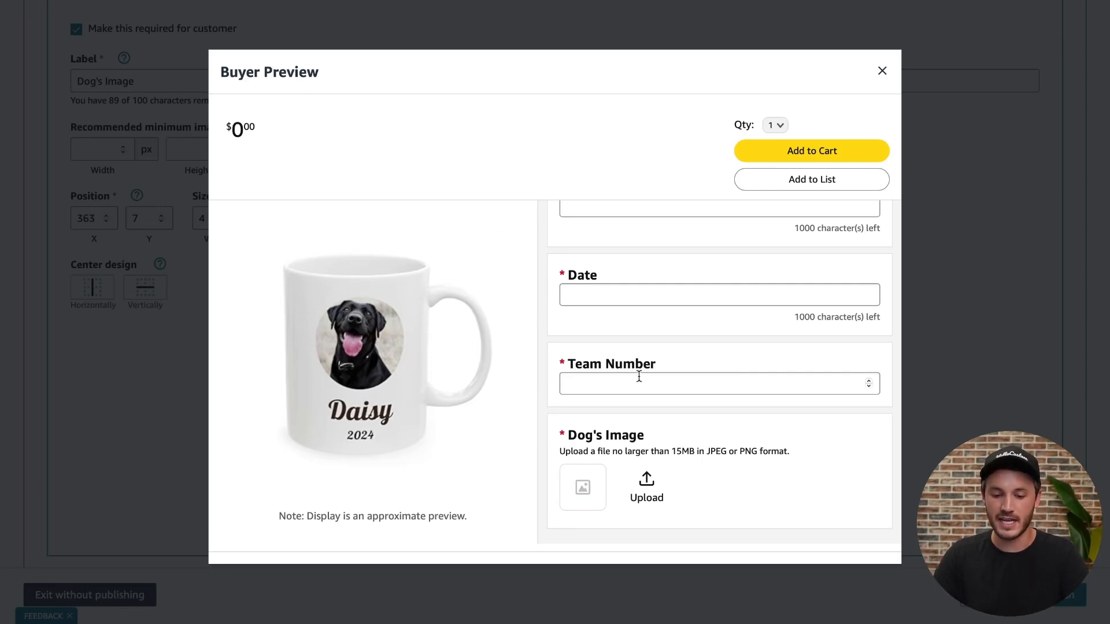
pyautogui.scroll(5, 728, 384)
pyautogui.scroll(2, 729, 385)
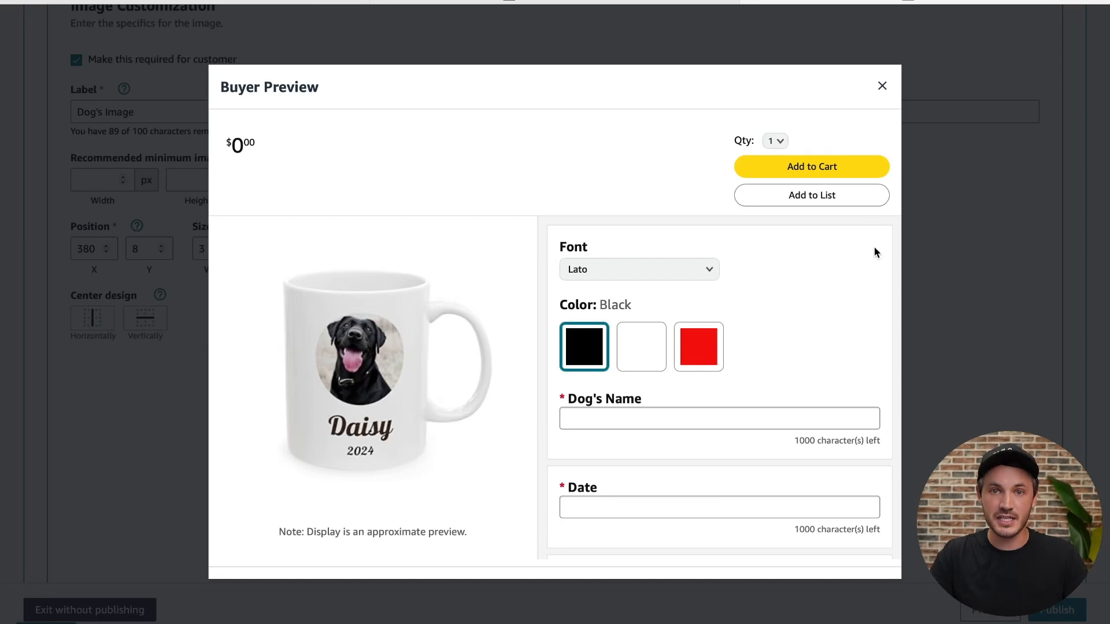
pyautogui.scroll(-2, 875, 253)
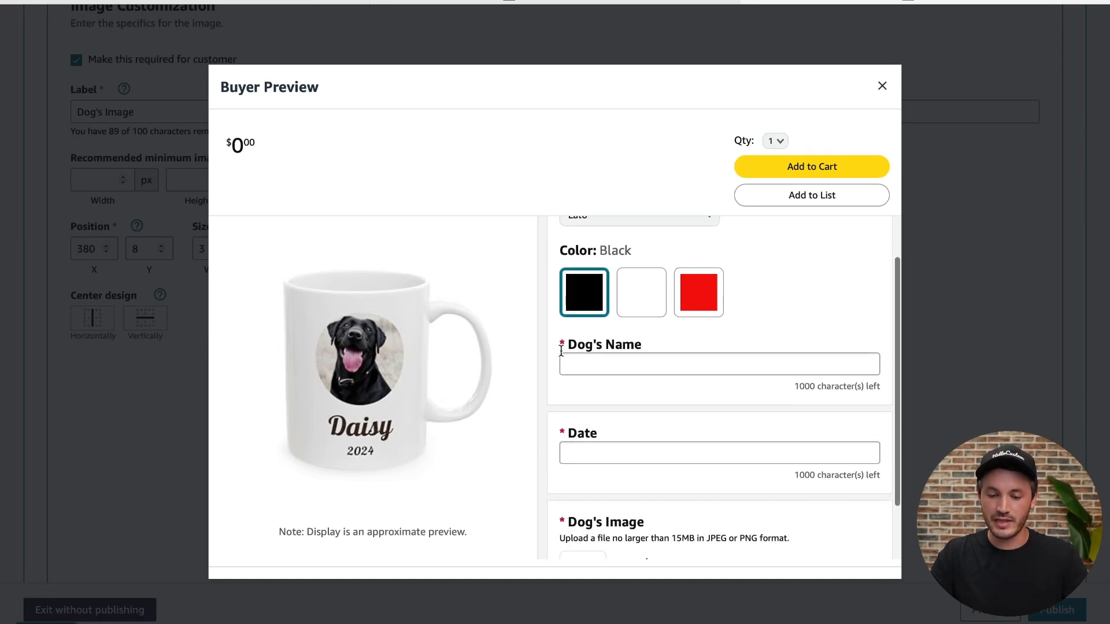
pyautogui.scroll(-2, 666, 359)
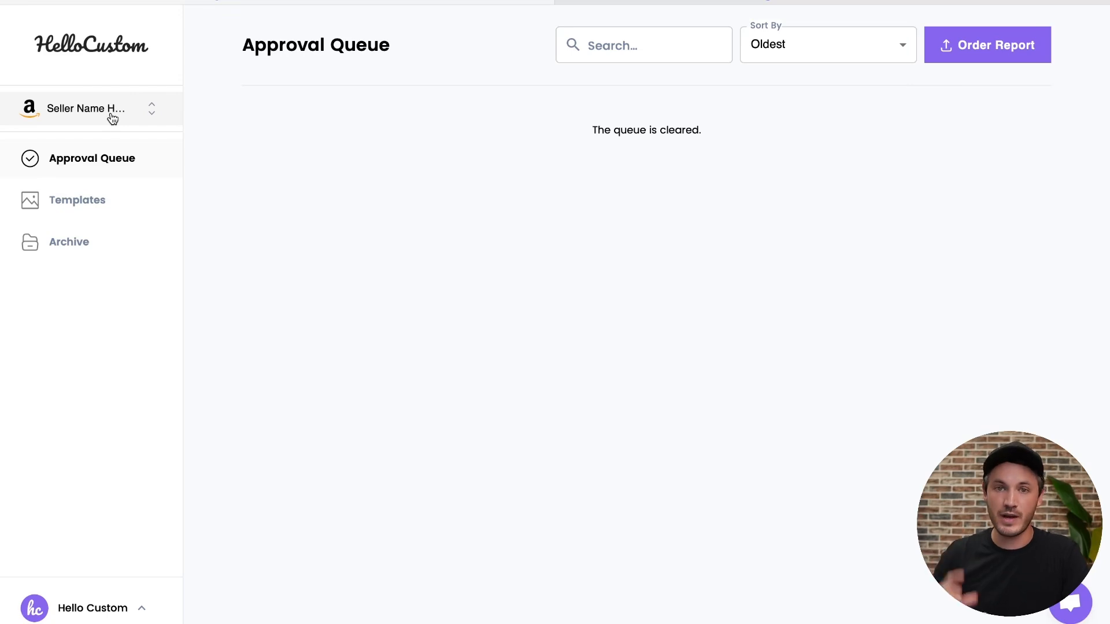
# Start a new template among the HelloCustom store's templates.
pyautogui.click(94, 200)
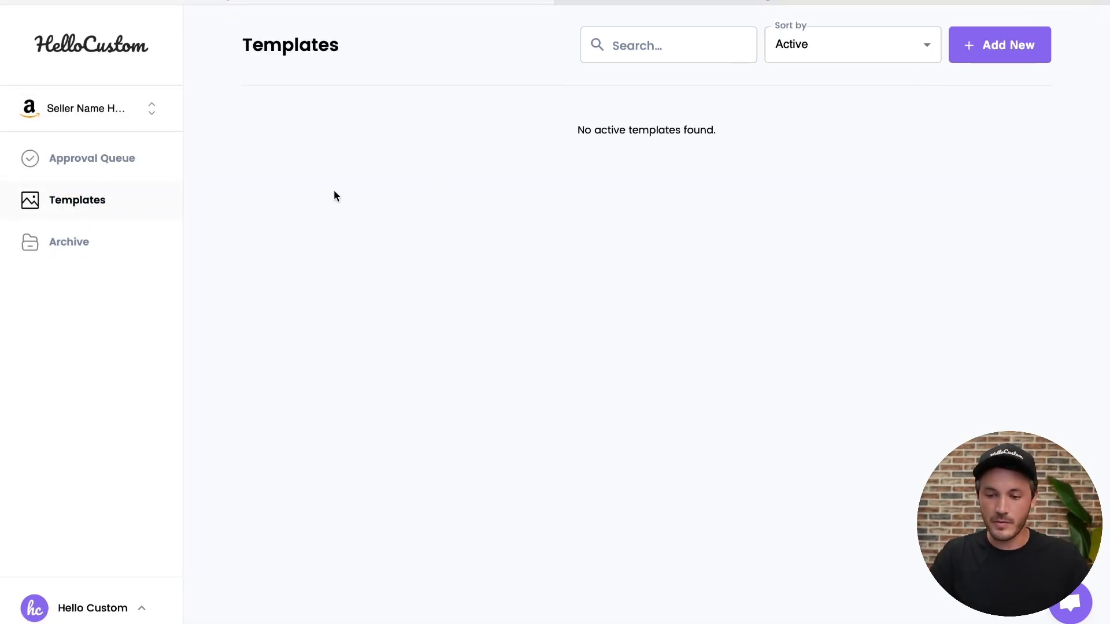
pyautogui.click(1000, 45)
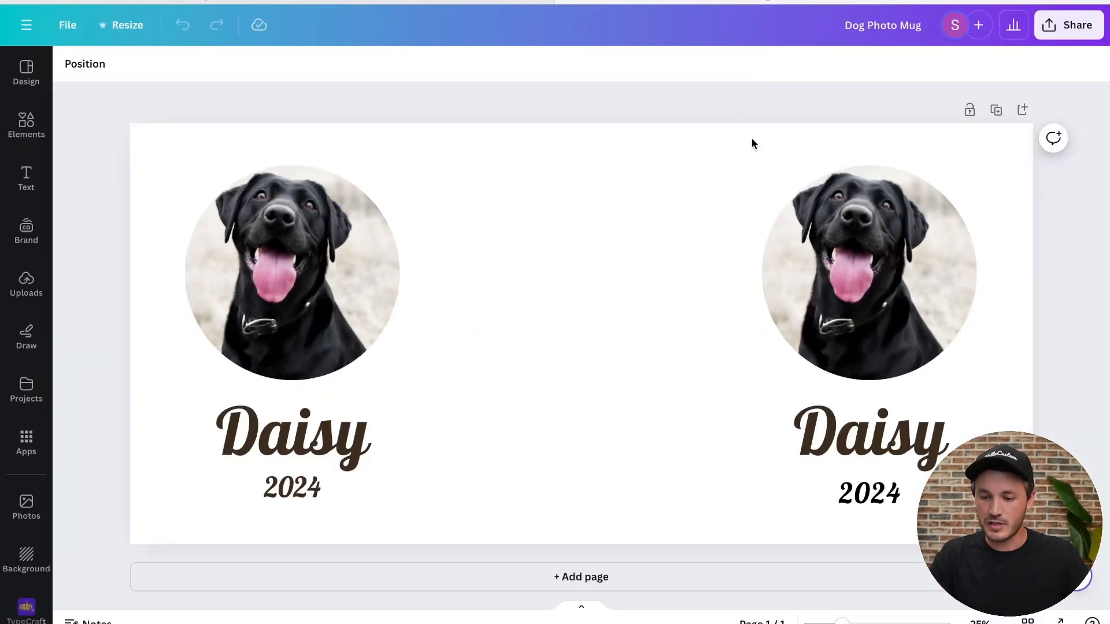
# Download the Dog Photo Mug design from Canva as a PDF Print file.
pyautogui.click(1068, 26)
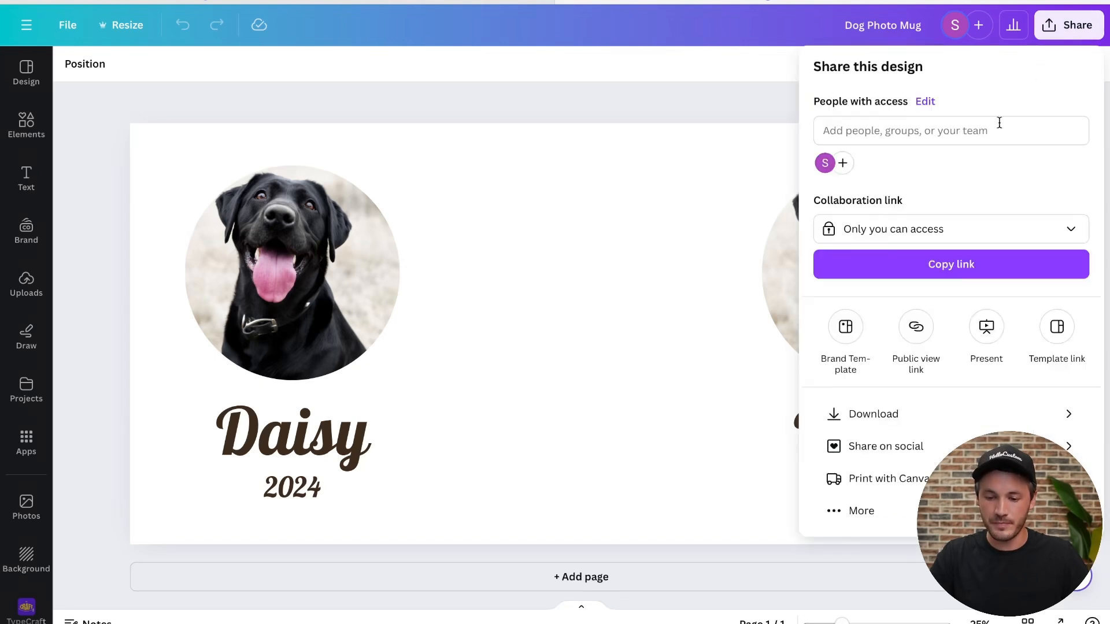
pyautogui.click(877, 415)
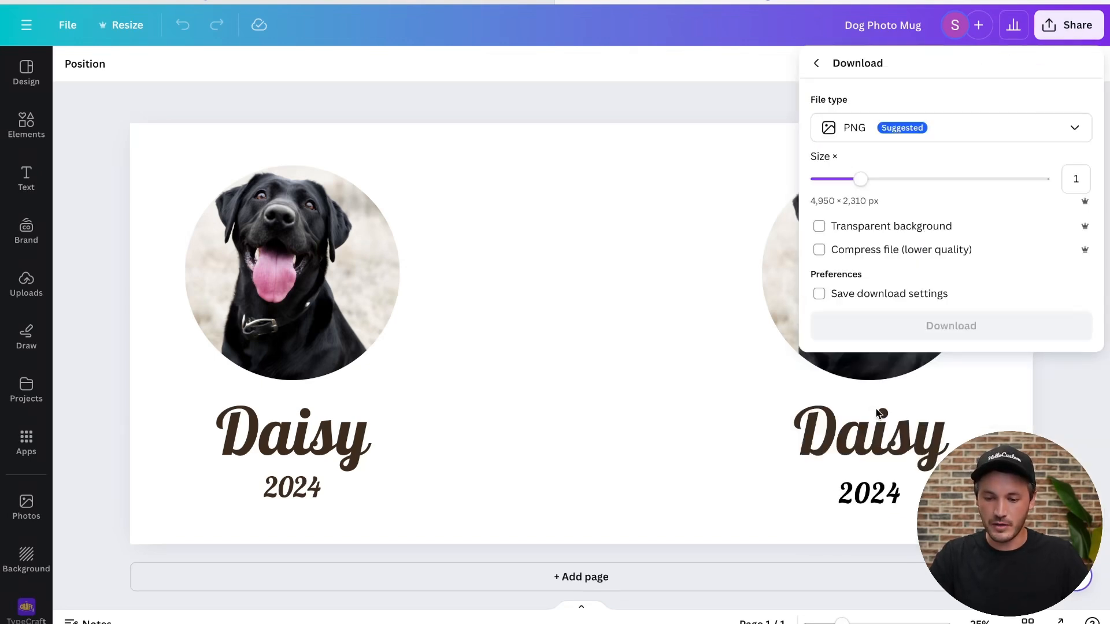
pyautogui.click(843, 137)
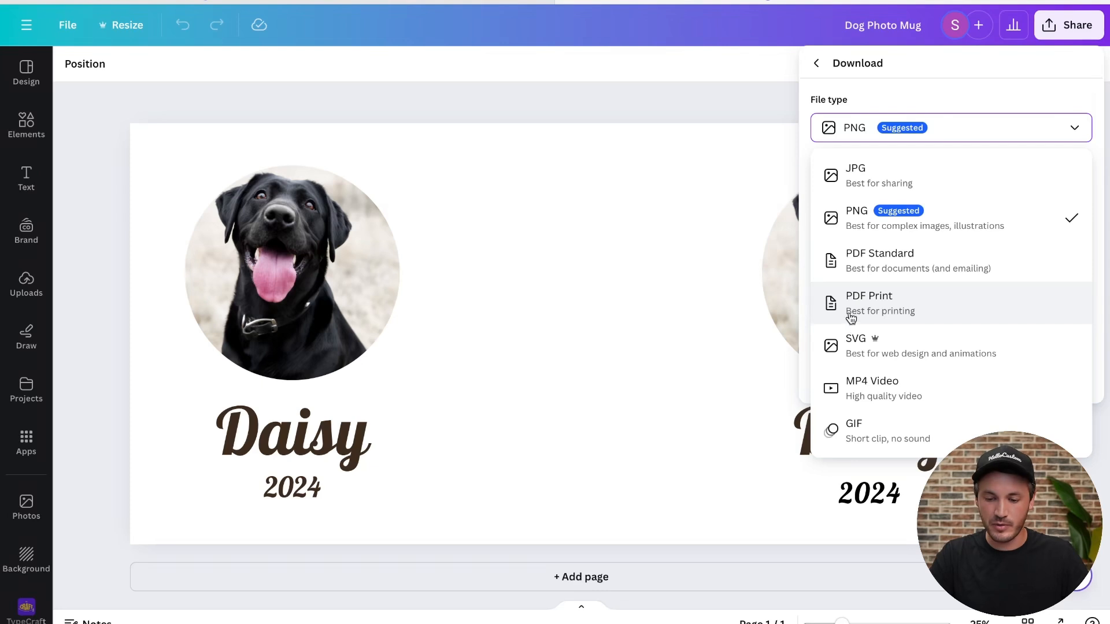
pyautogui.click(931, 317)
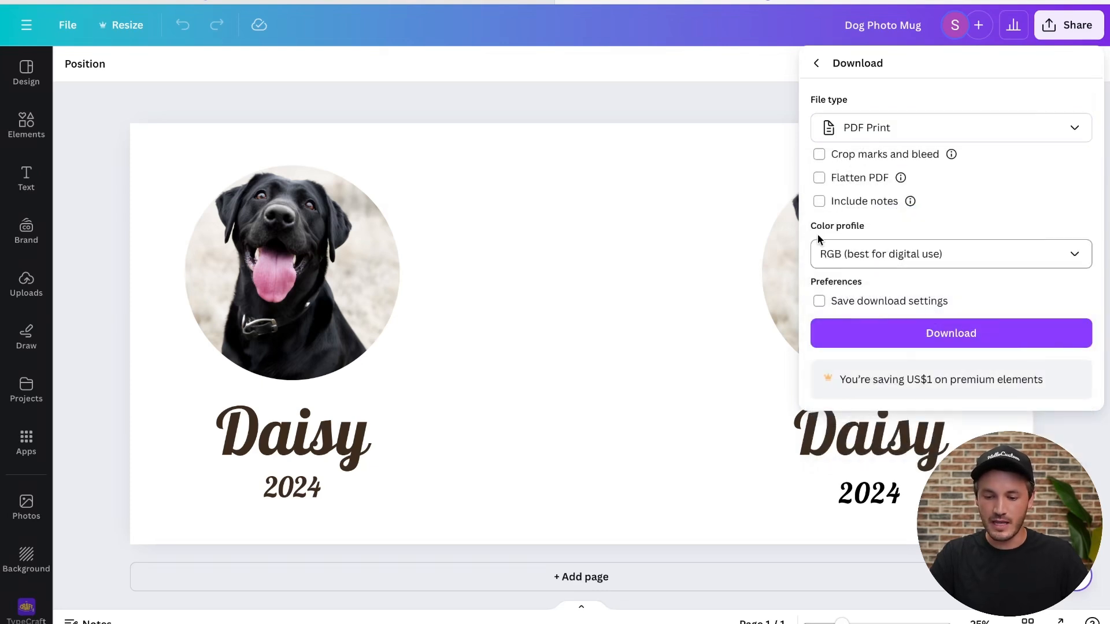
pyautogui.click(969, 339)
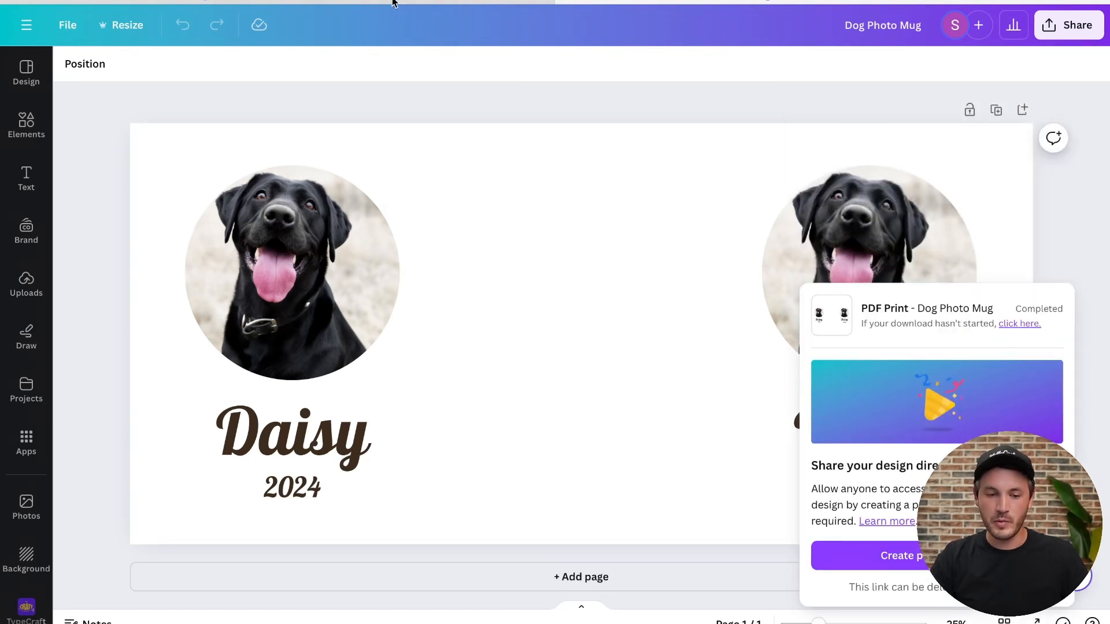
# Switch back to HelloCustom, upload the mug design PDF as the new template, and check its separate objects by selecting them all.
pyautogui.click(388, 2)
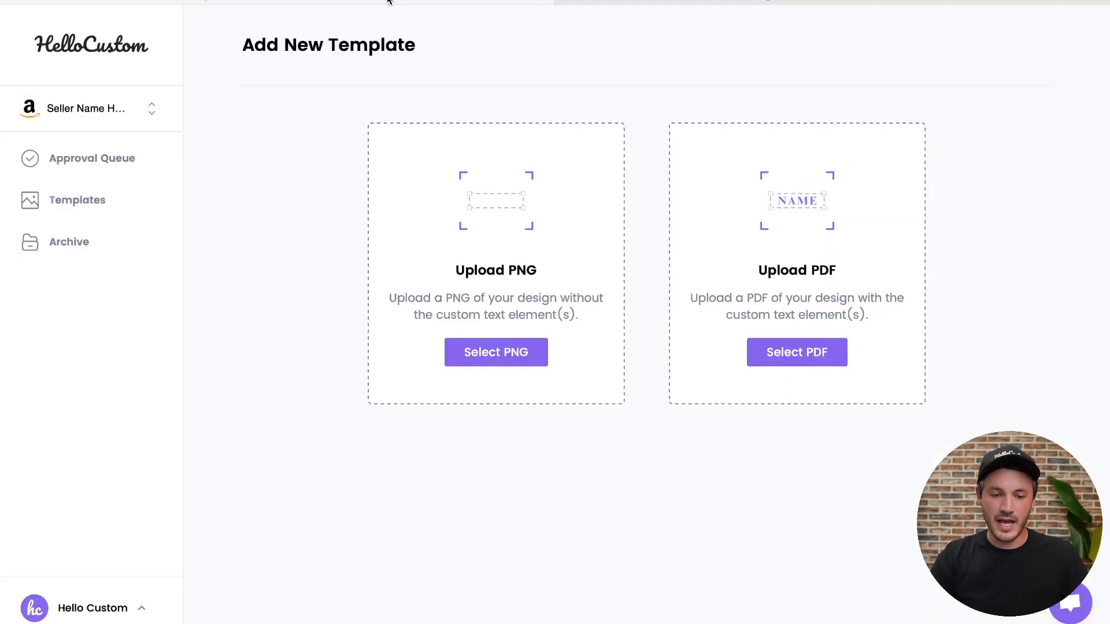
pyautogui.click(836, 355)
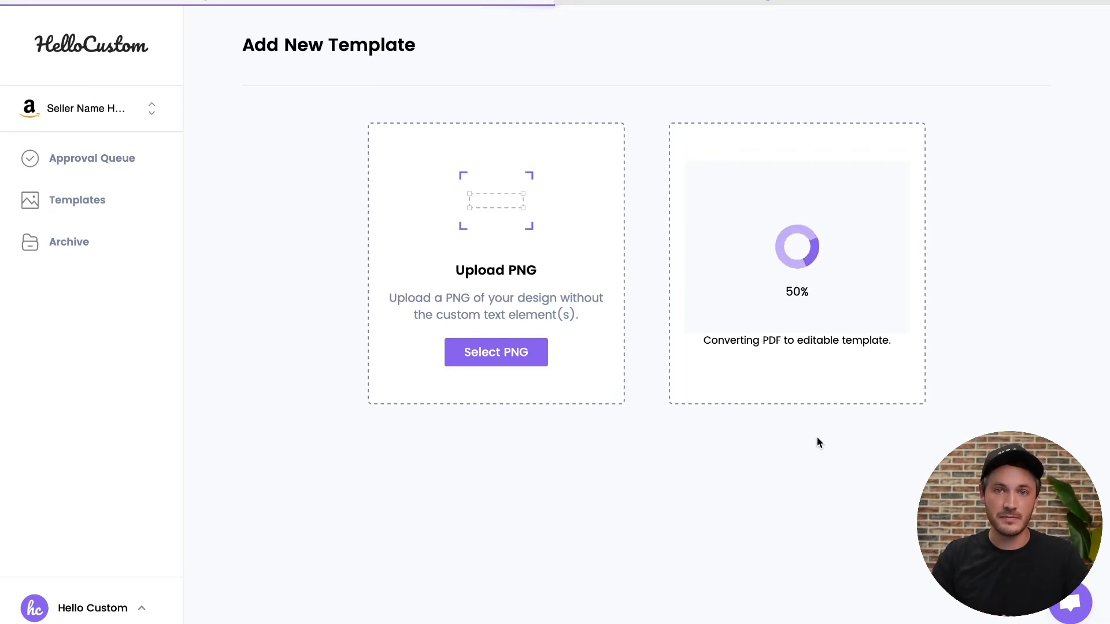
pyautogui.moveTo(1083, 81); pyautogui.dragTo(237, 534)
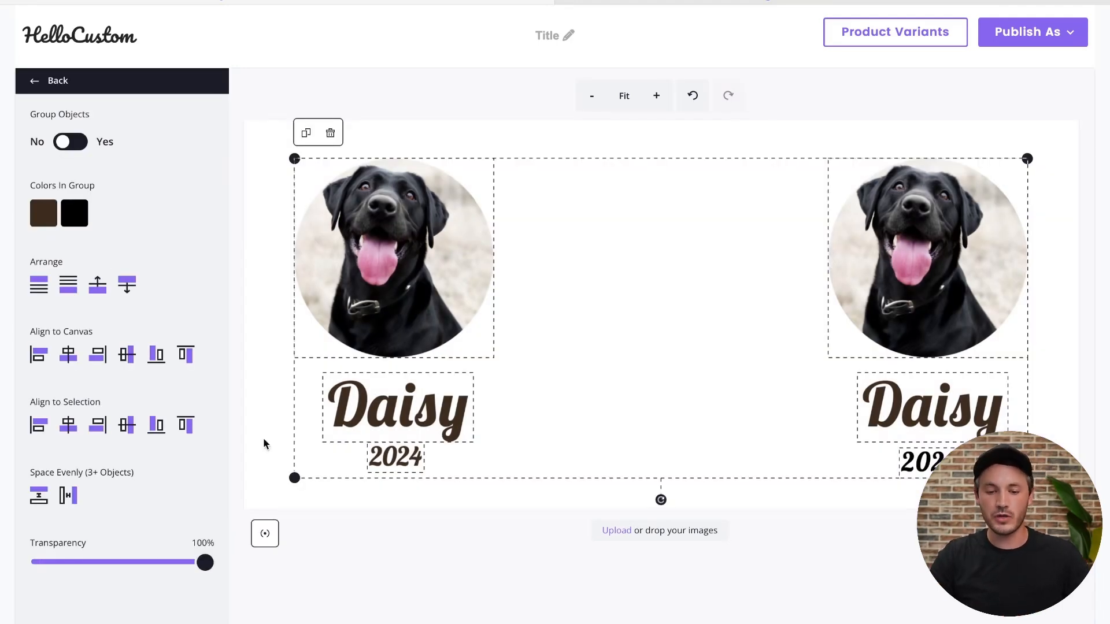
pyautogui.click(469, 101)
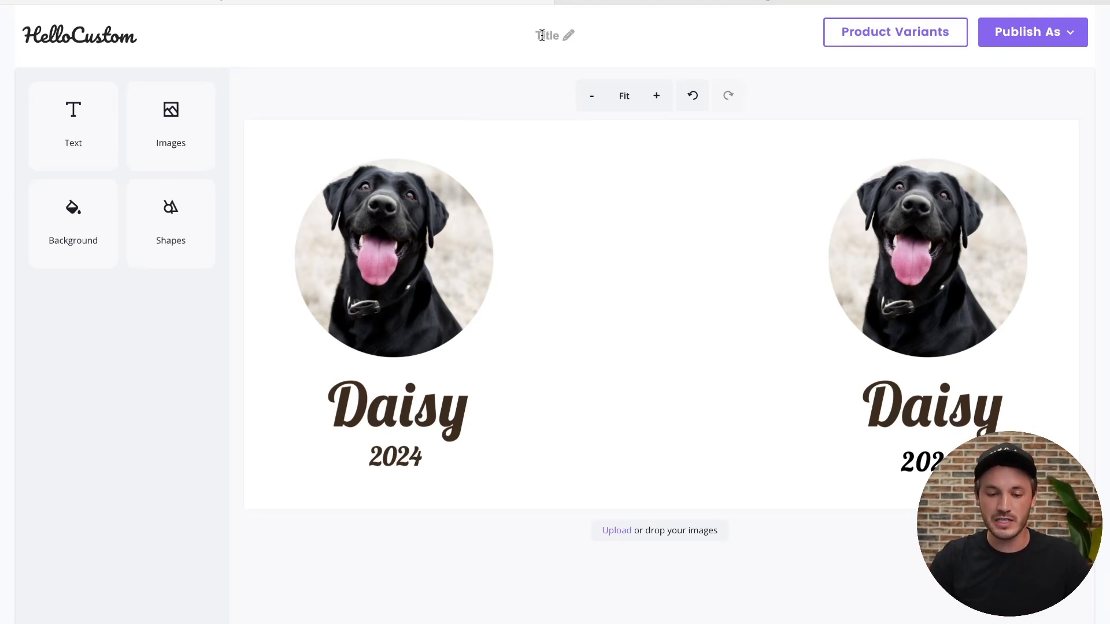
# Title the template "Dog Mug".
pyautogui.click(563, 35)
pyautogui.write('Dog Mug')
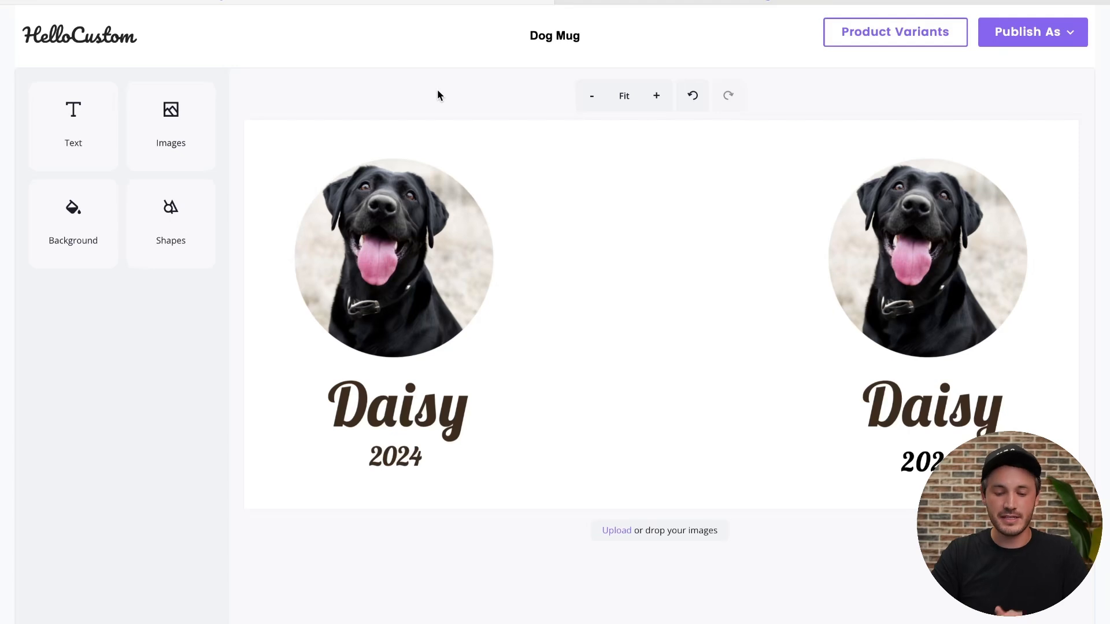
# Tag the left dog photo on the mug design with the existing "Dog's Image" tag.
pyautogui.click(441, 287)
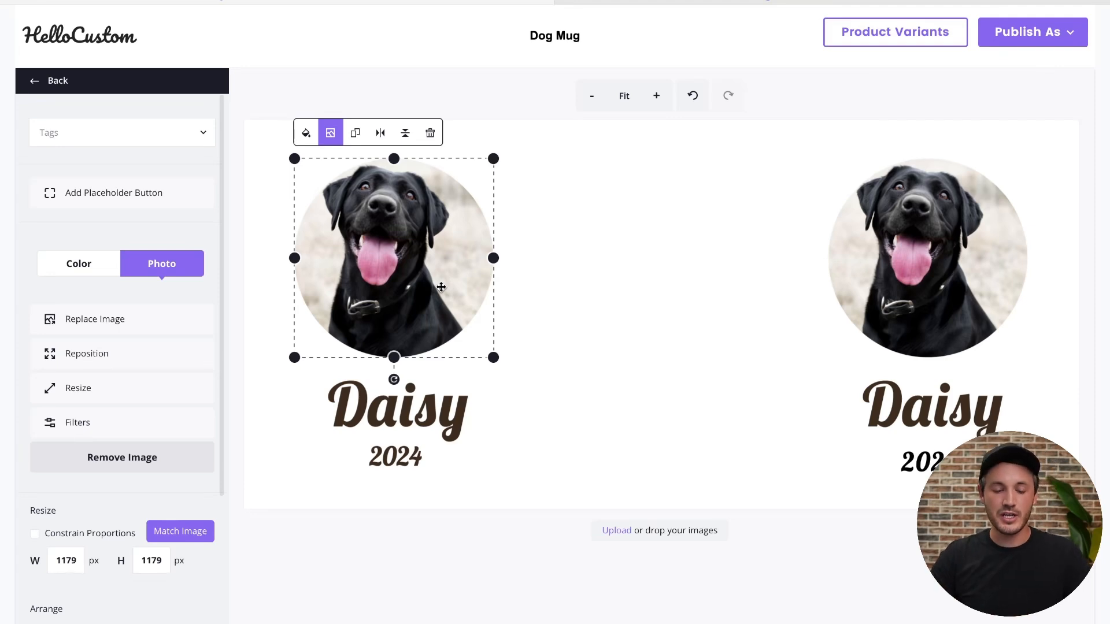
pyautogui.click(163, 141)
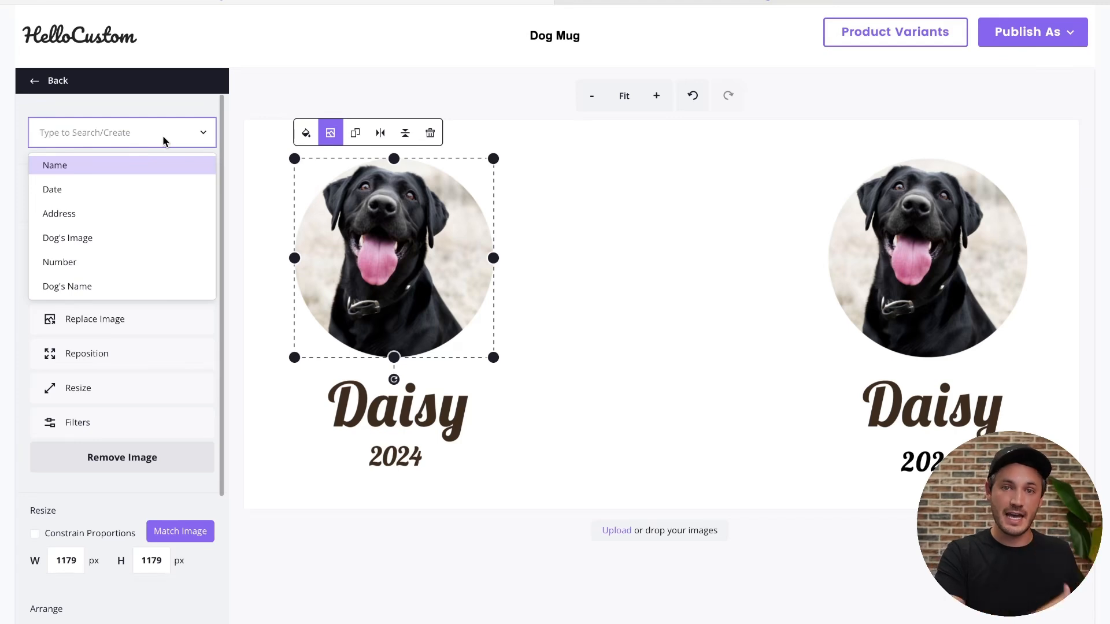
pyautogui.click(123, 138)
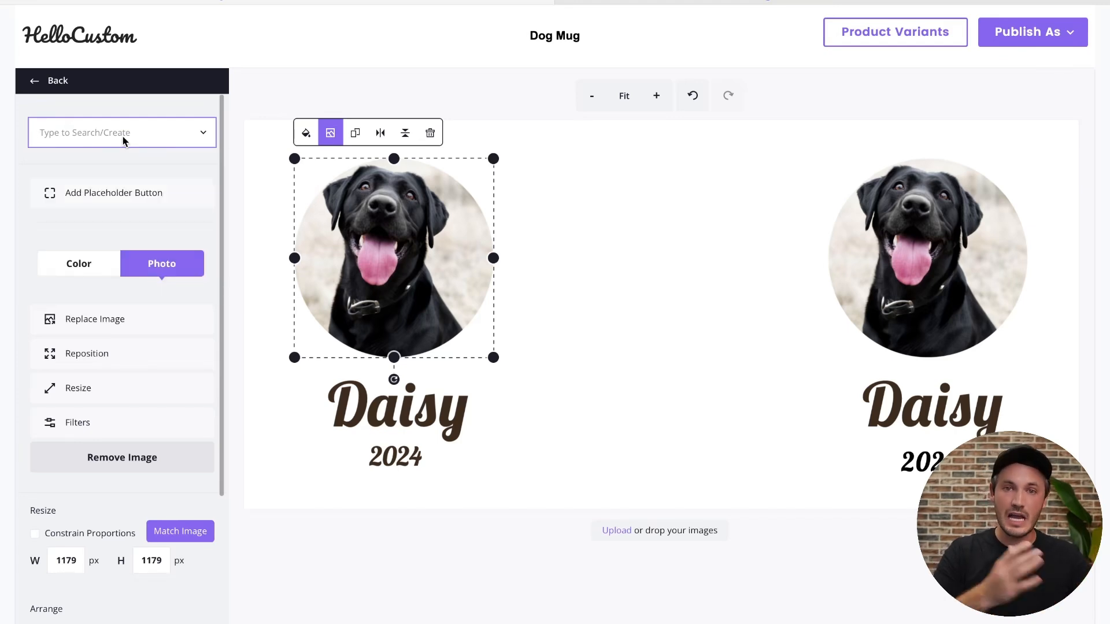
pyautogui.write('D')
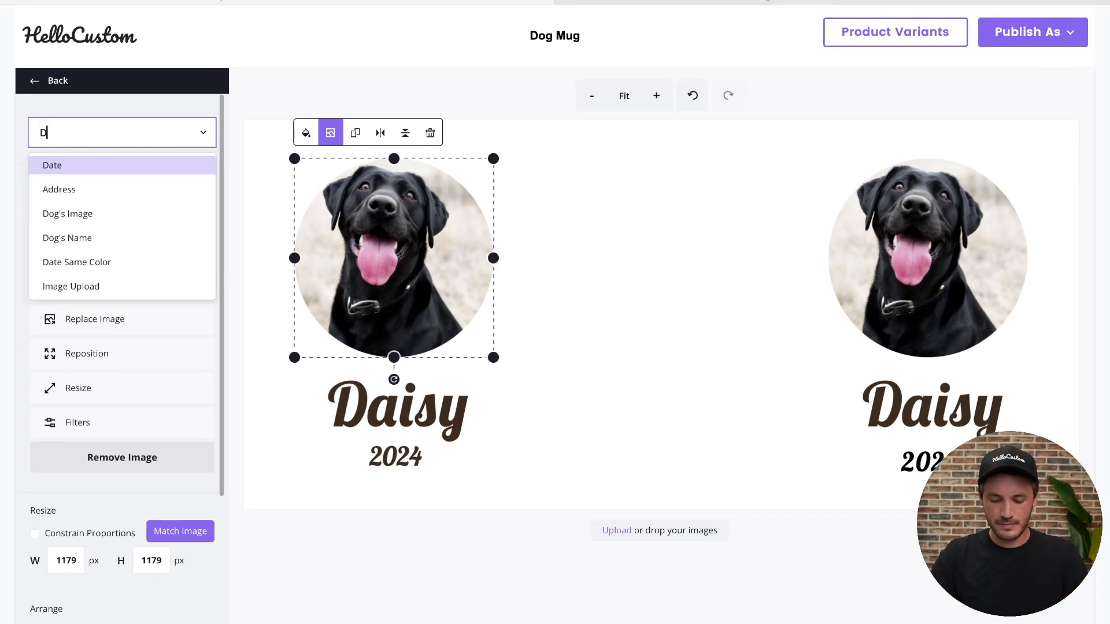
pyautogui.write("og's Image")
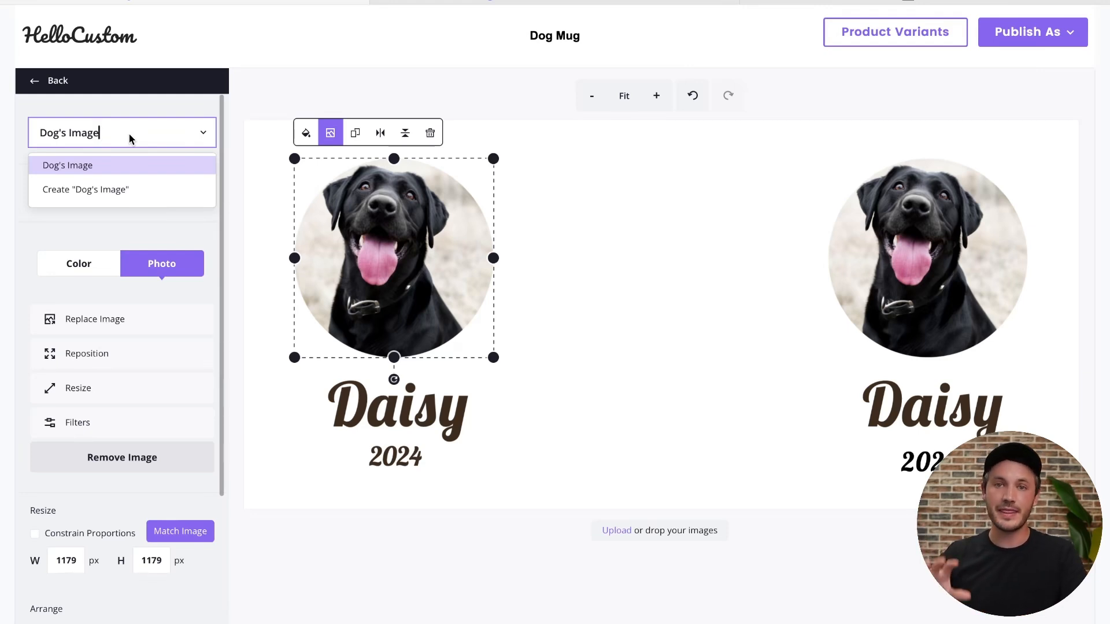
pyautogui.press('Down')
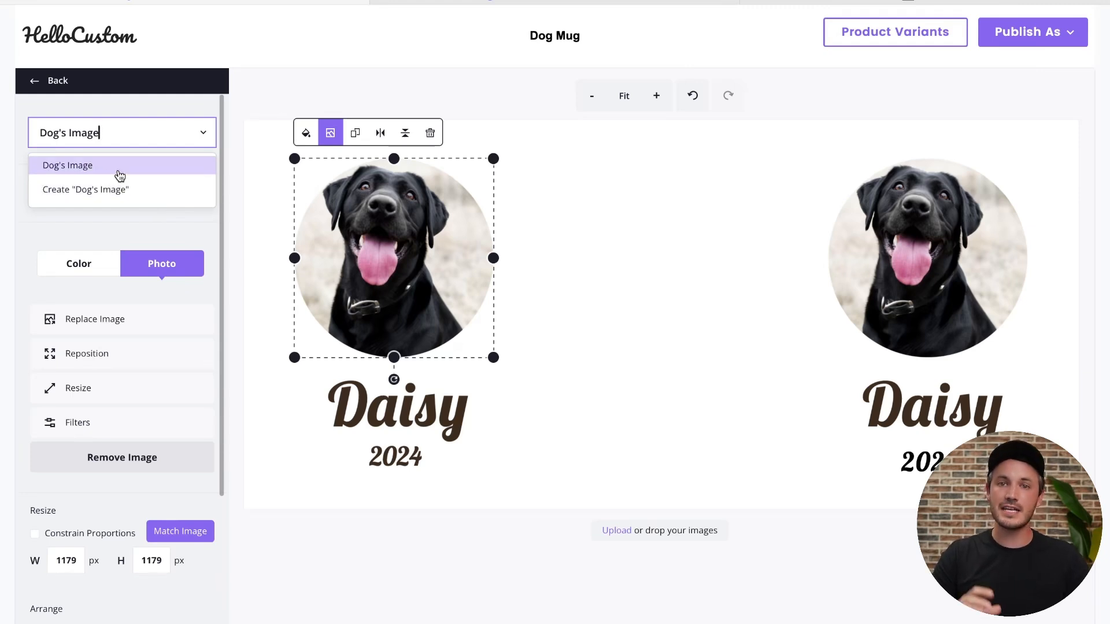
pyautogui.click(119, 172)
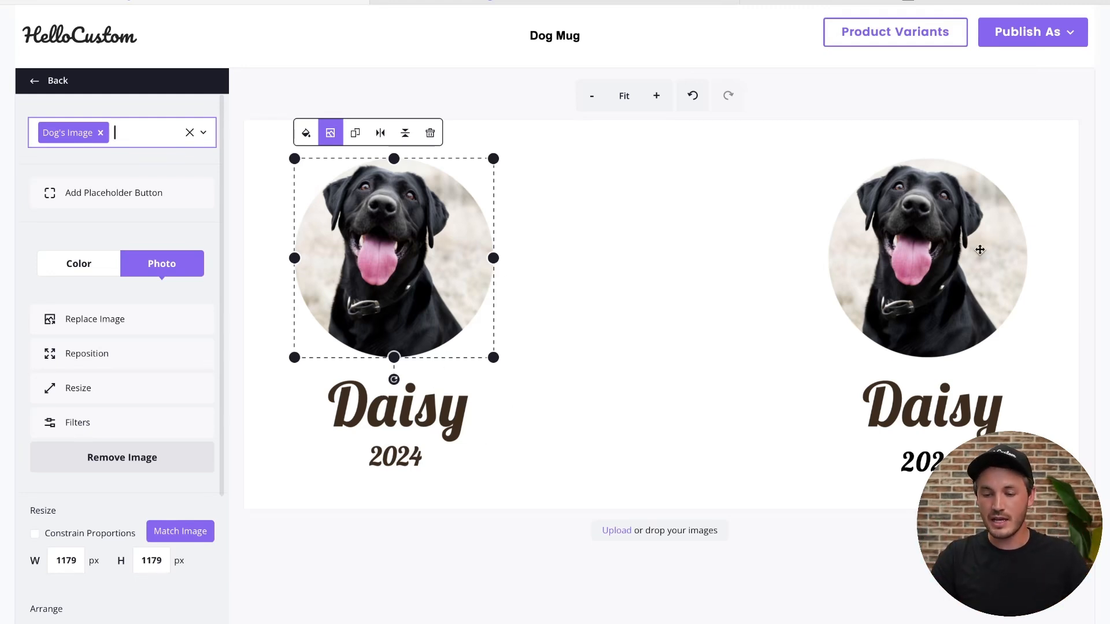
# Assign the "Dog's Image" tag to the right dog photo and deselect it.
pyautogui.click(980, 250)
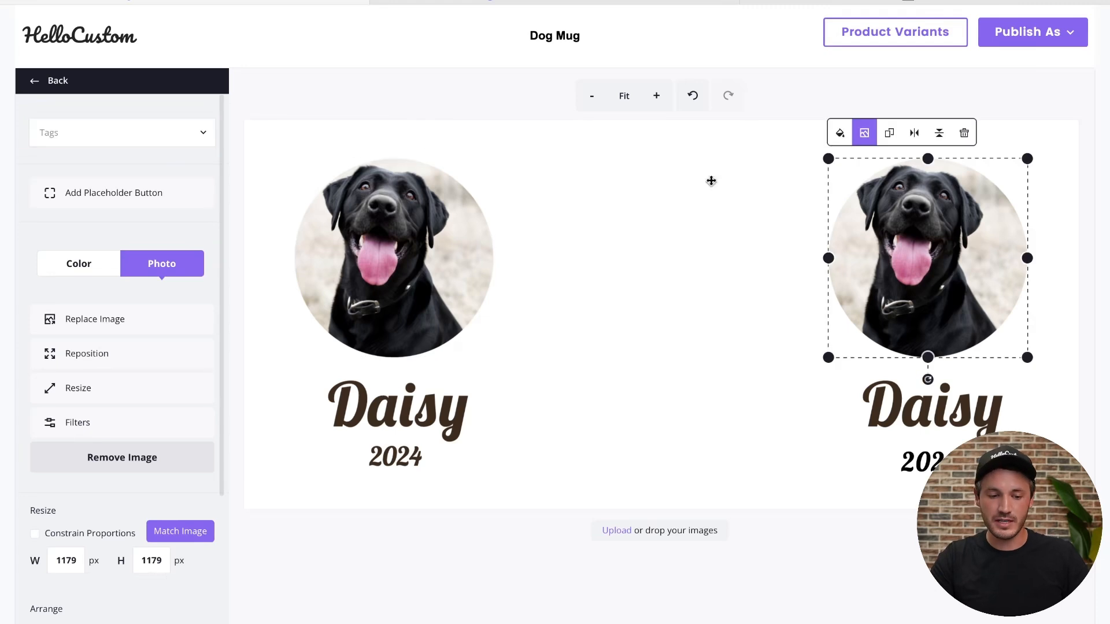
pyautogui.click(124, 144)
pyautogui.write('Dog')
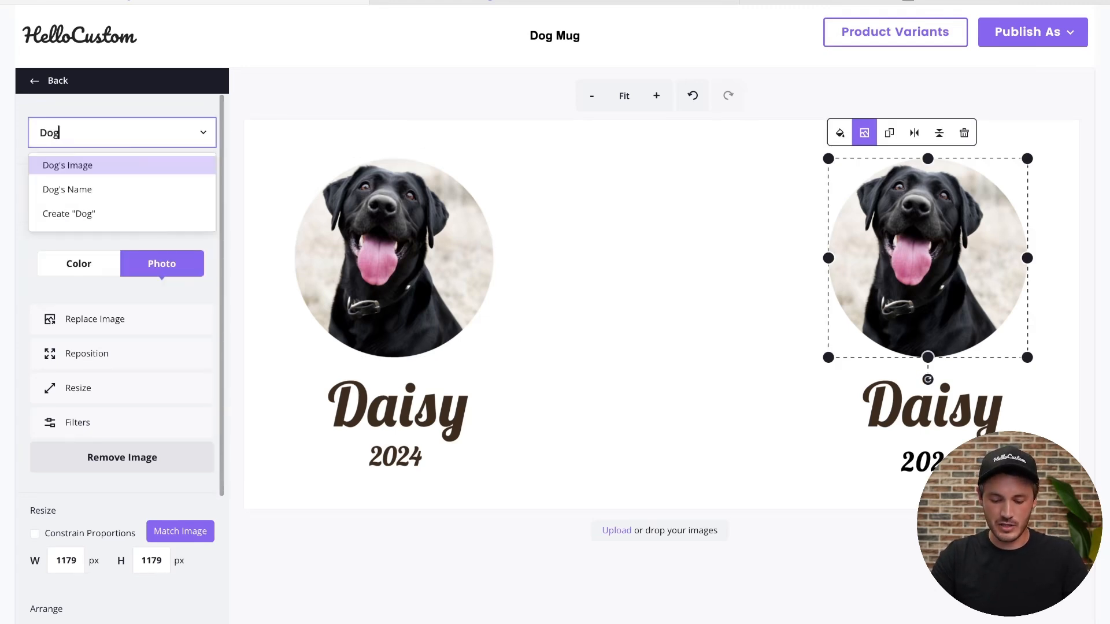
pyautogui.click(44, 166)
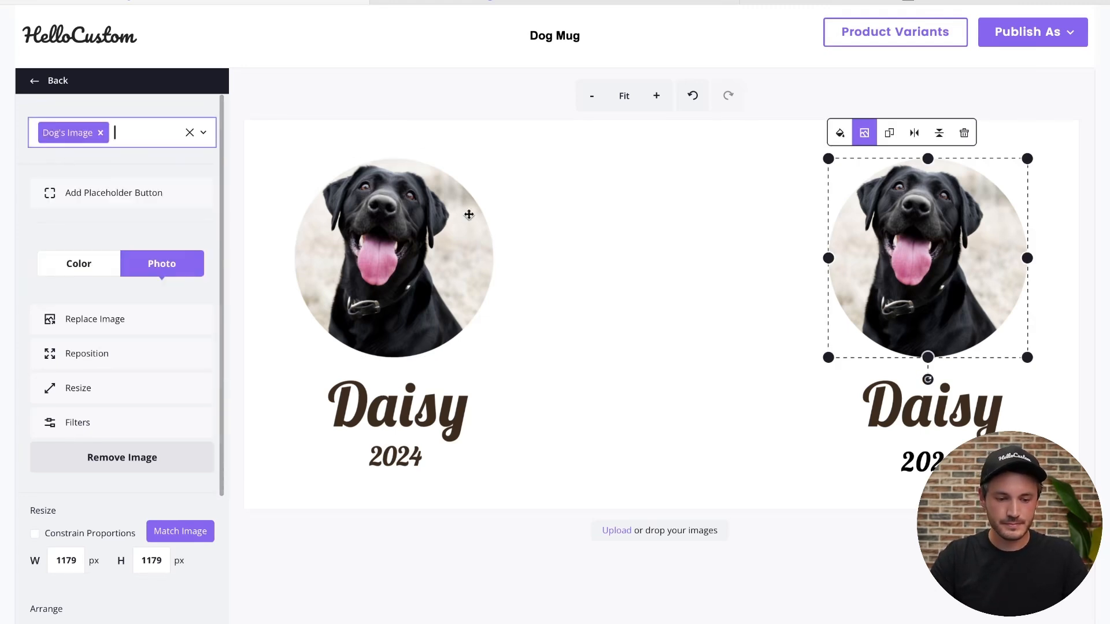
pyautogui.click(616, 265)
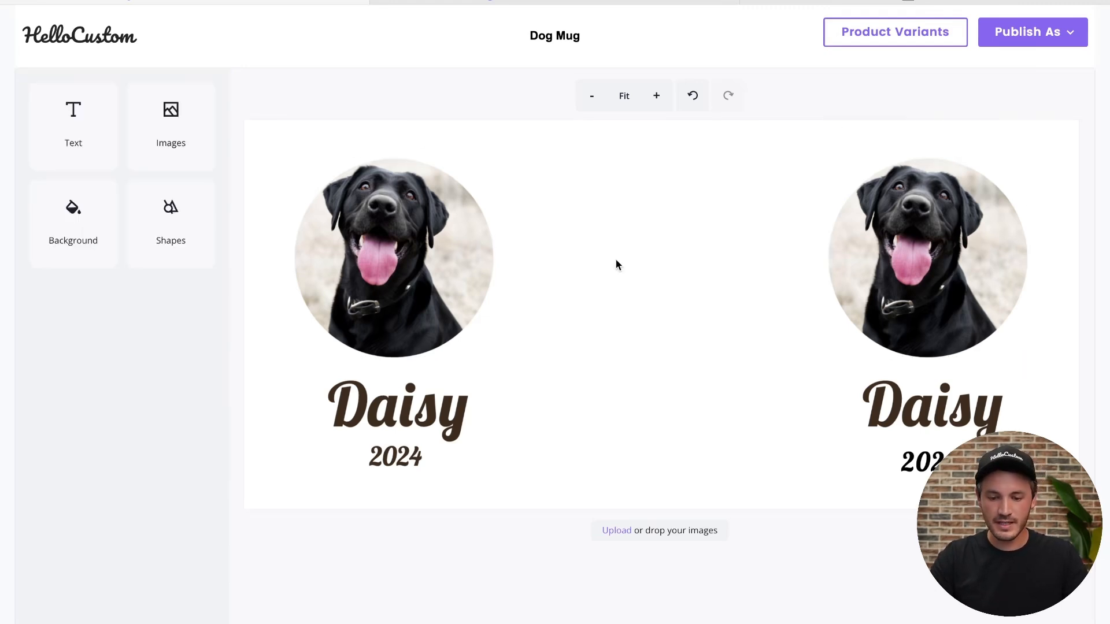
# Widen the left "Daisy" text box well beyond the word on both sides and tag it "Dog's Name".
pyautogui.click(447, 411)
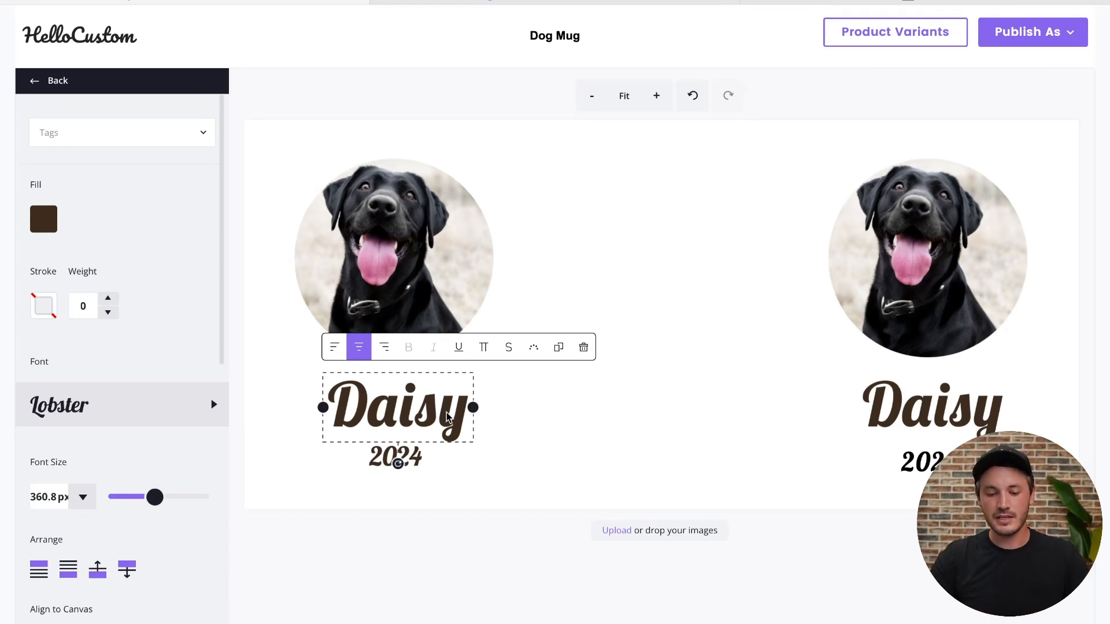
pyautogui.moveTo(473, 407); pyautogui.dragTo(514, 410)
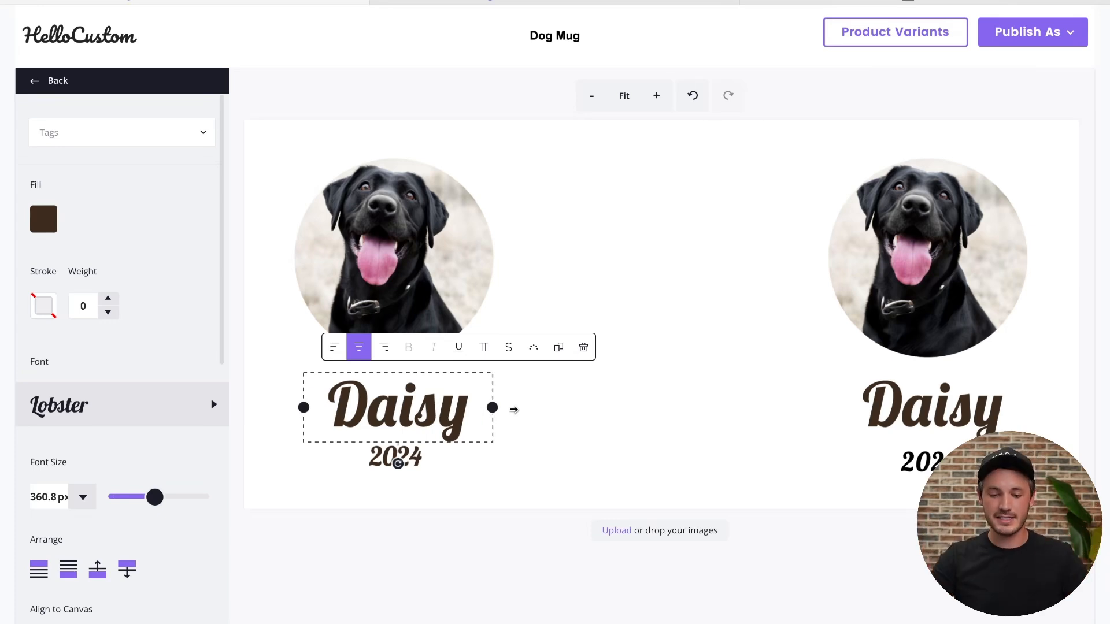
pyautogui.moveTo(513, 410); pyautogui.dragTo(539, 407)
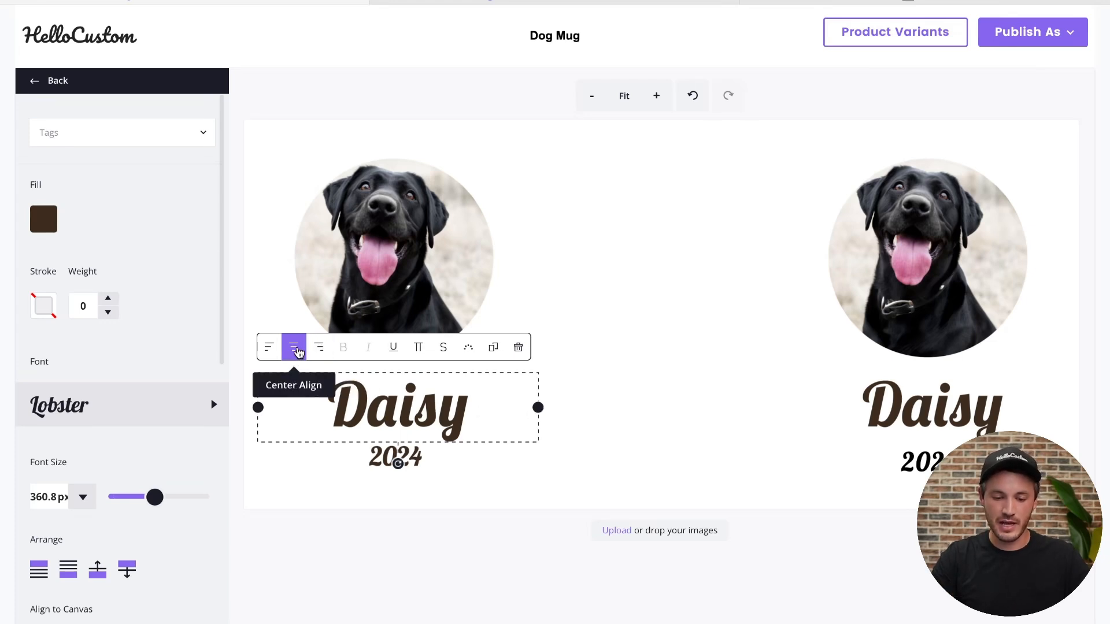
pyautogui.click(133, 135)
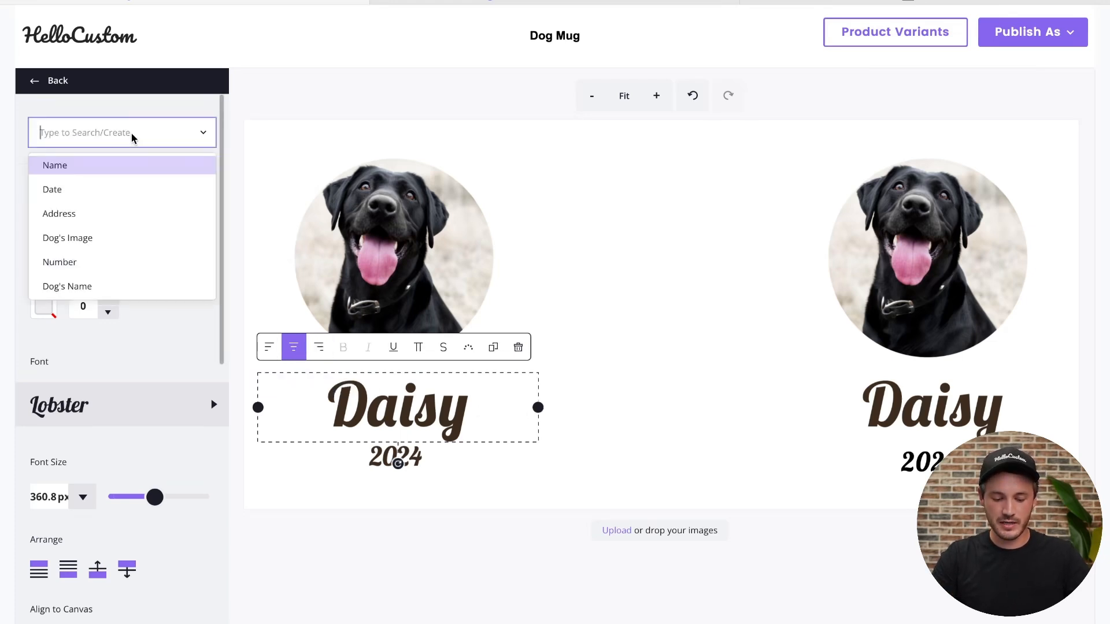
pyautogui.write("Dog's")
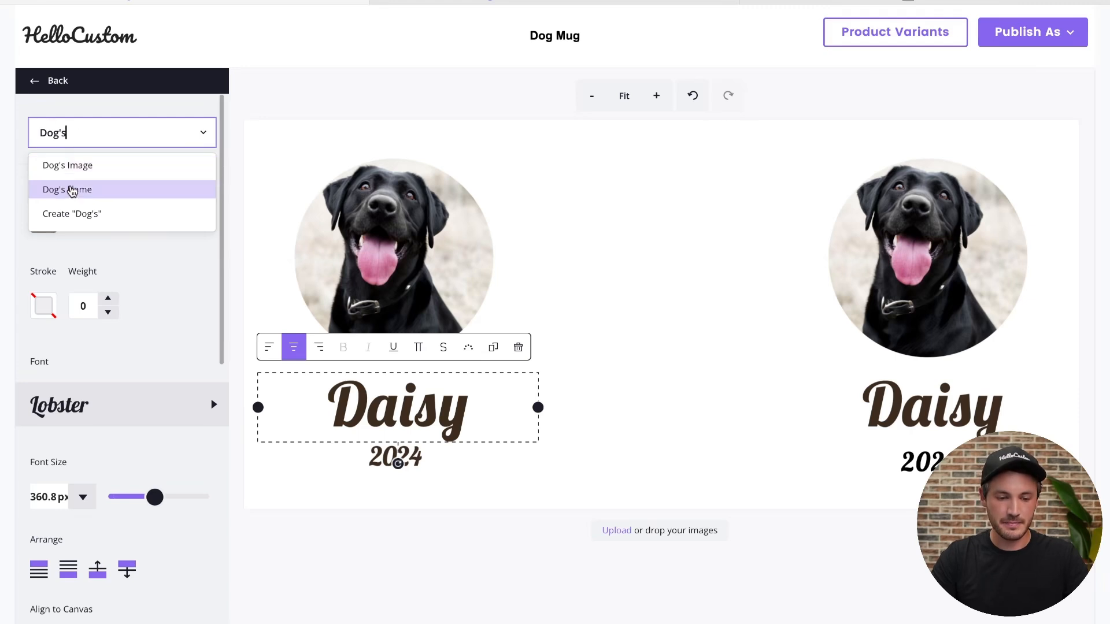
pyautogui.click(70, 191)
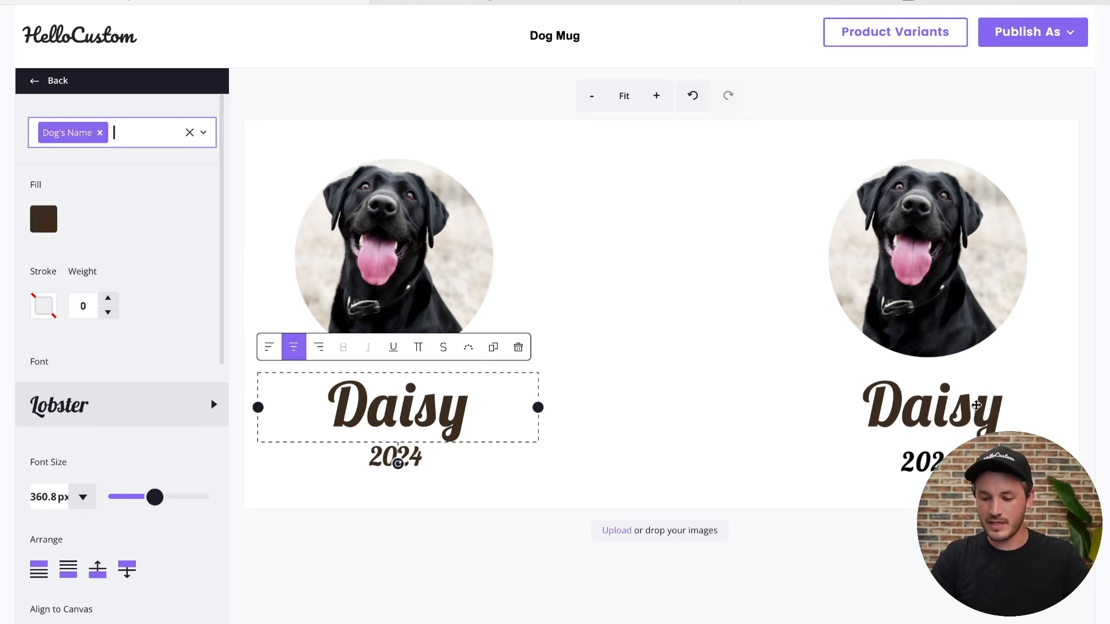
# Widen the right "Daisy" text box to match the left one and tag it "Dog's Name".
pyautogui.click(975, 405)
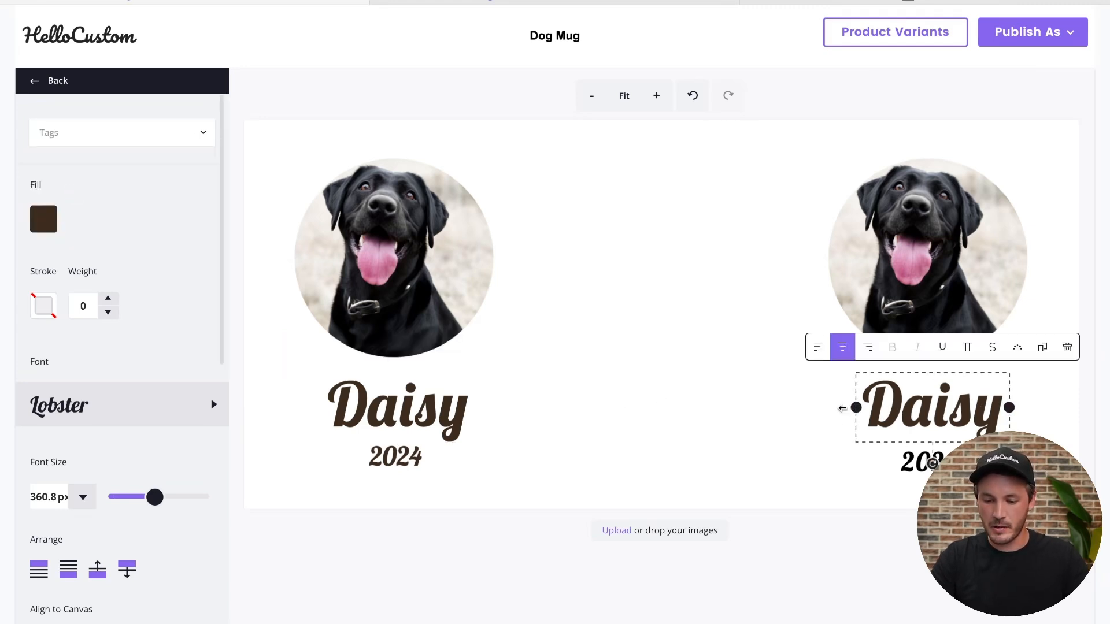
pyautogui.moveTo(842, 408); pyautogui.dragTo(796, 408)
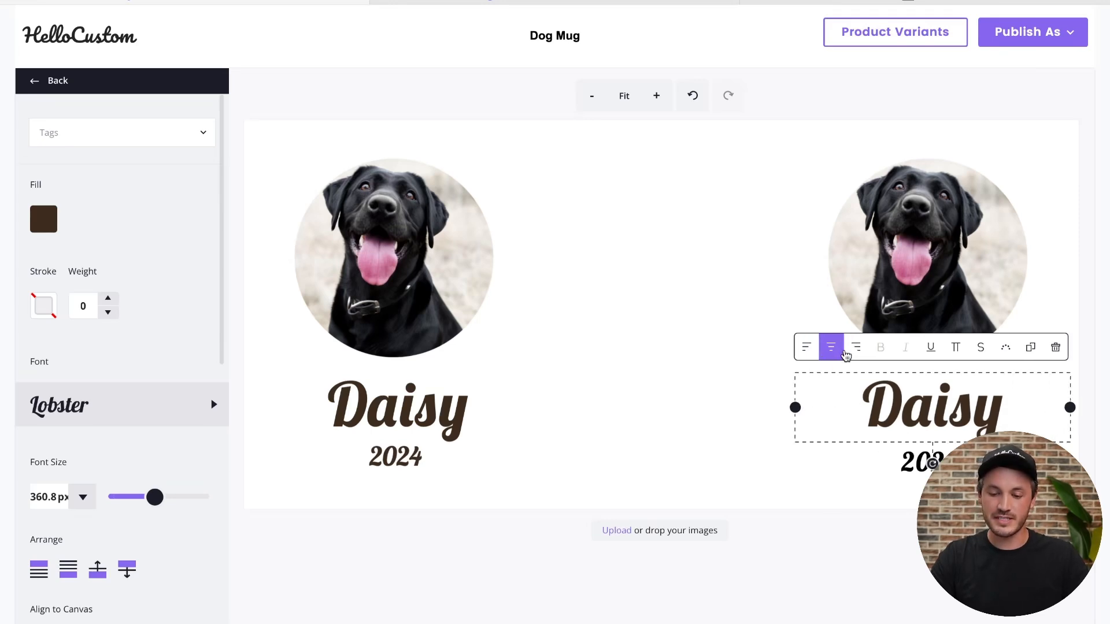
pyautogui.click(80, 134)
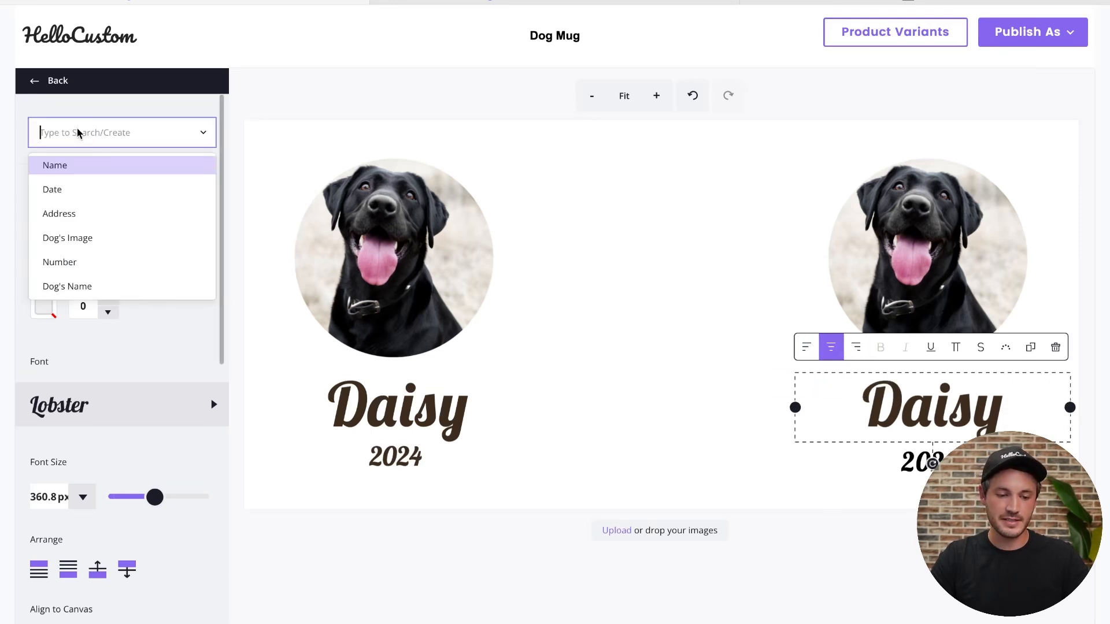
pyautogui.write("Dog's")
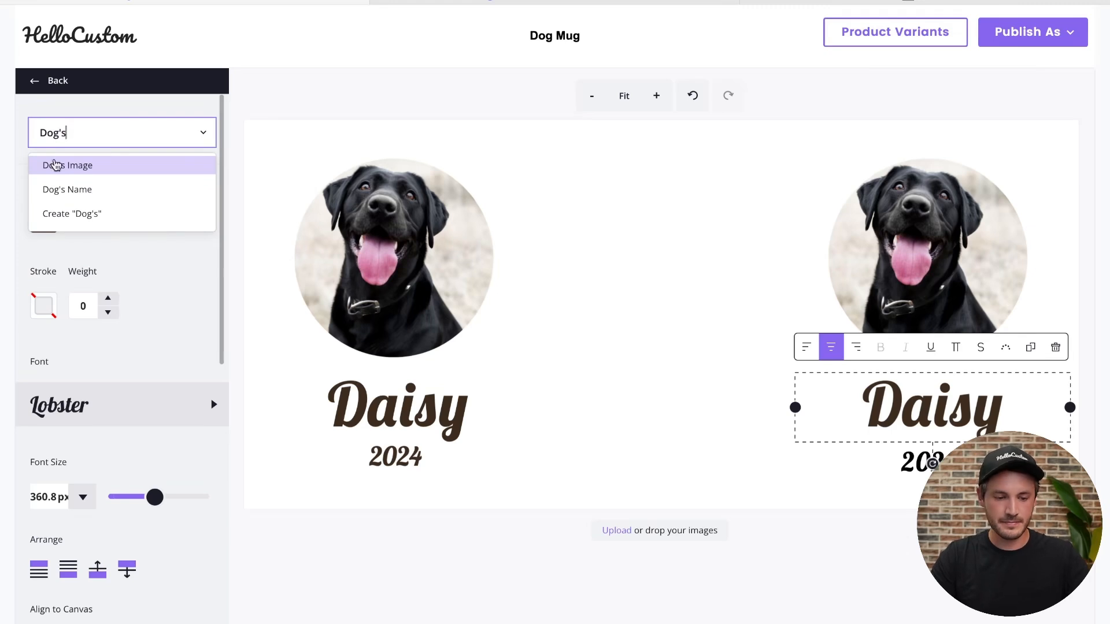
pyautogui.click(60, 191)
pyautogui.click(556, 431)
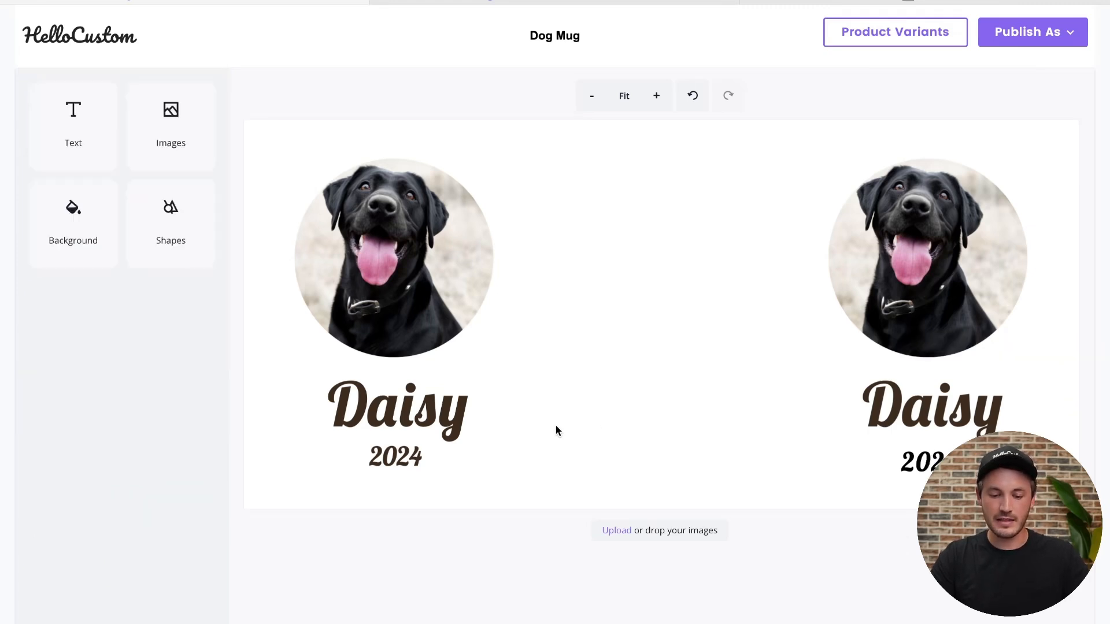
# Widen the left "2024" text box to about the width of the name box above and tag it "Date".
pyautogui.click(381, 465)
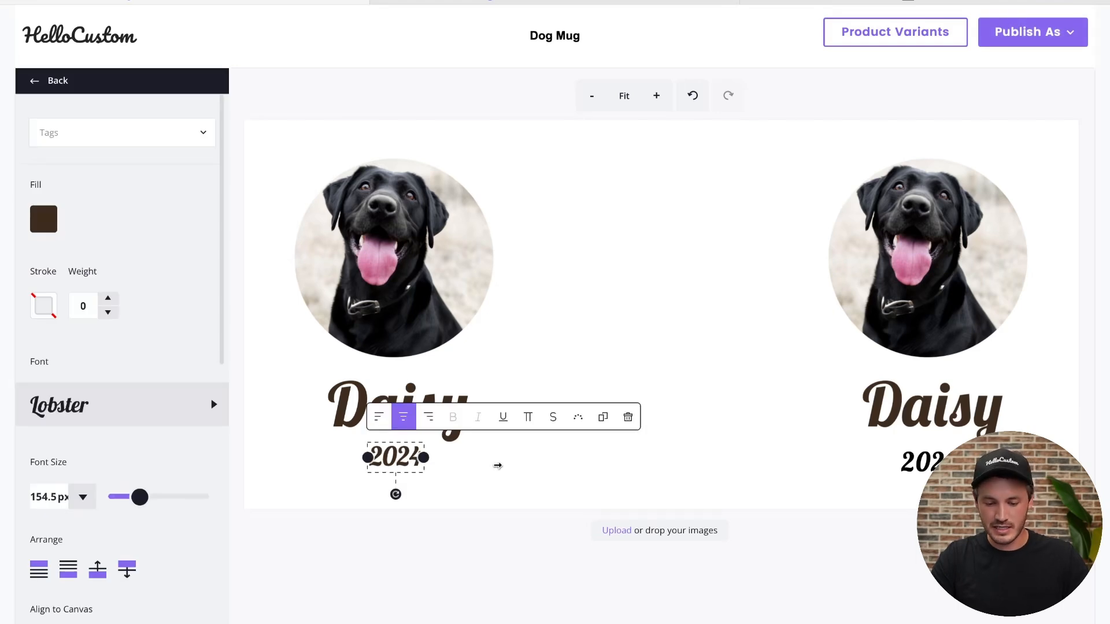
pyautogui.moveTo(498, 466); pyautogui.dragTo(513, 464)
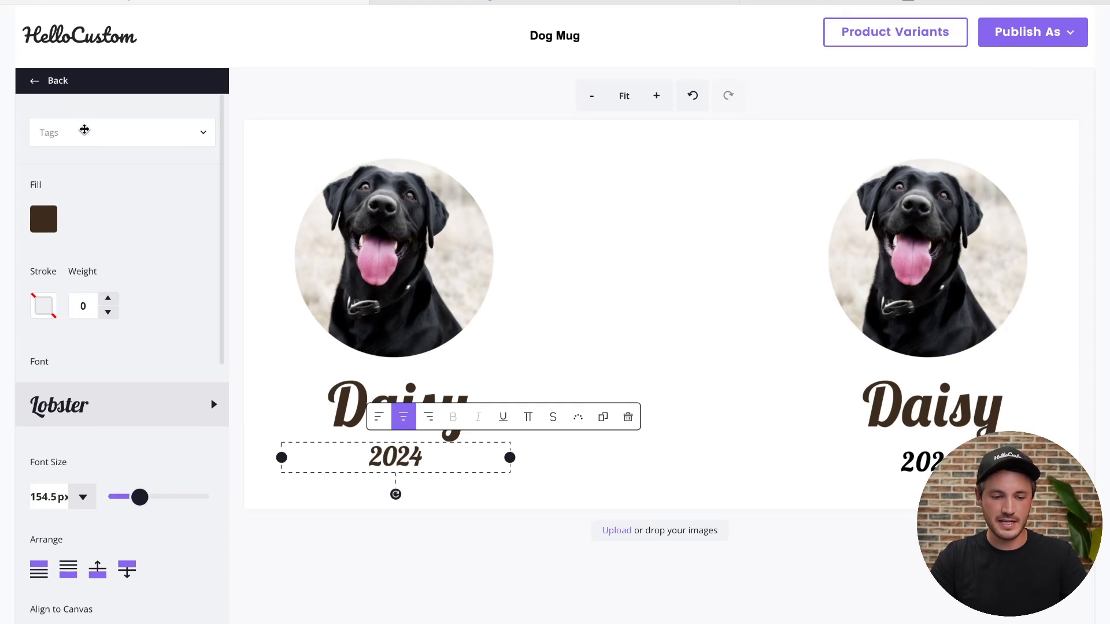
pyautogui.click(84, 132)
pyautogui.write('Date')
pyautogui.click(86, 165)
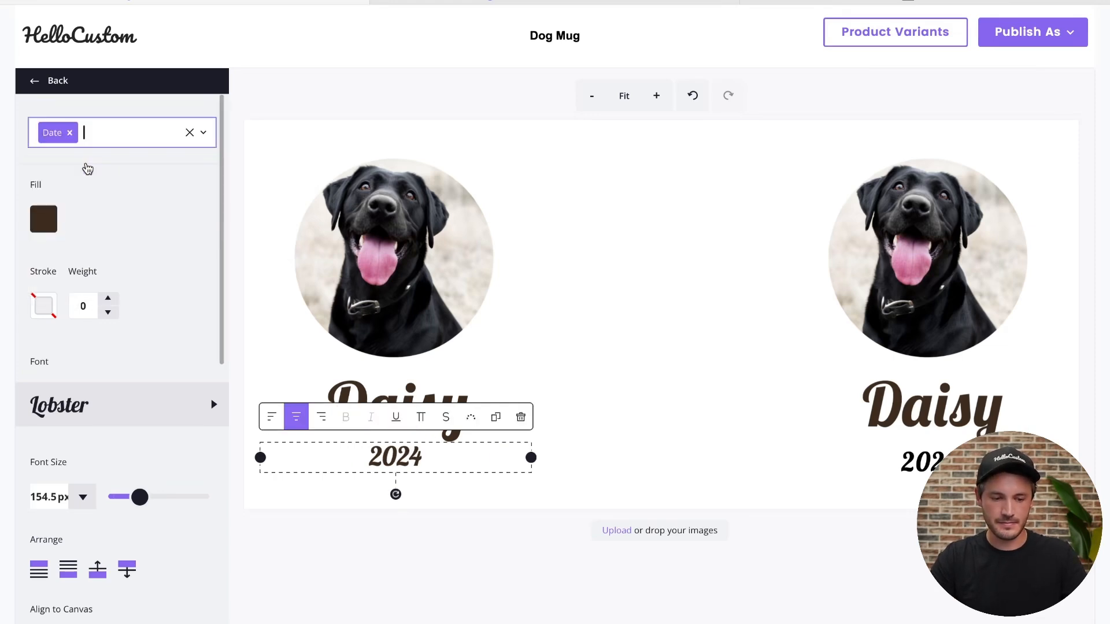
pyautogui.click(716, 409)
# Widen the right "2024" text box to the width of its name box and assign it the "Date" tag.
pyautogui.click(904, 460)
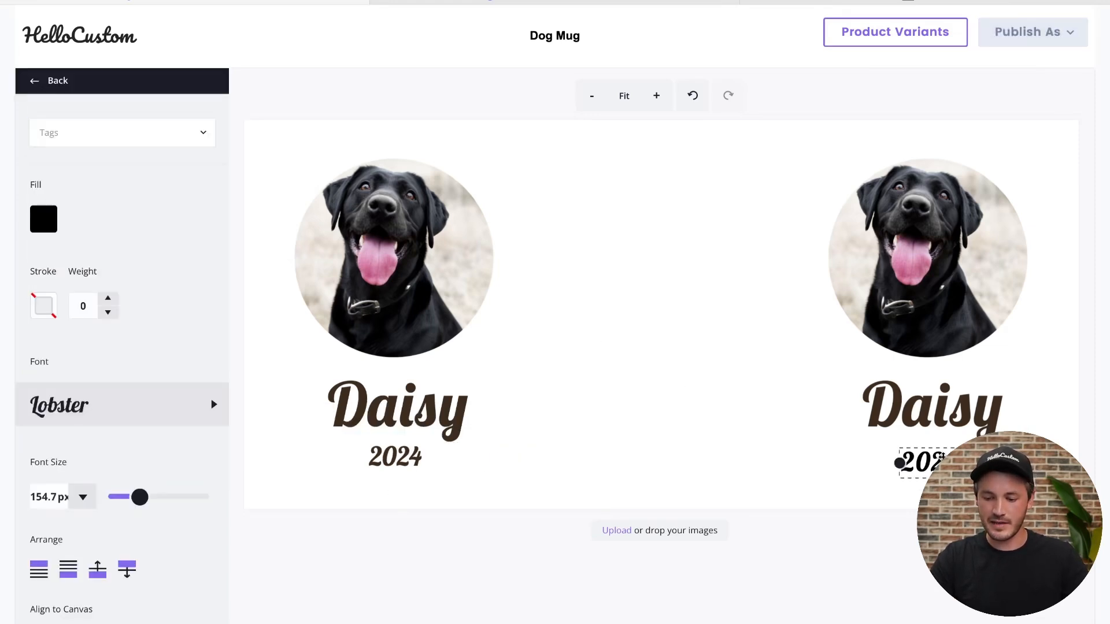
pyautogui.moveTo(866, 460); pyautogui.dragTo(792, 460)
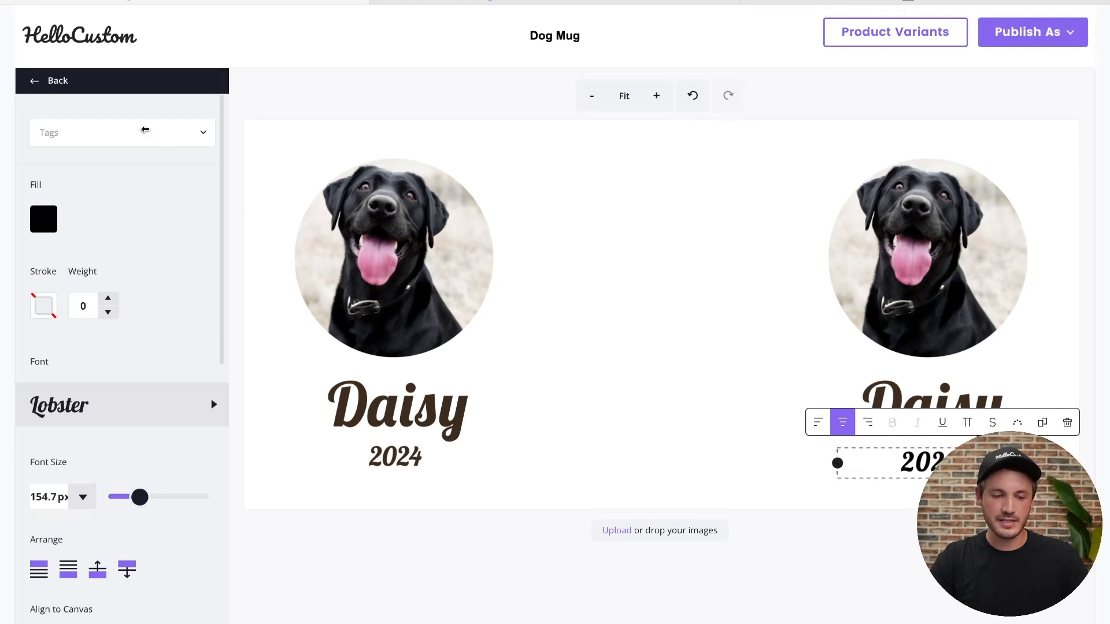
pyautogui.click(144, 132)
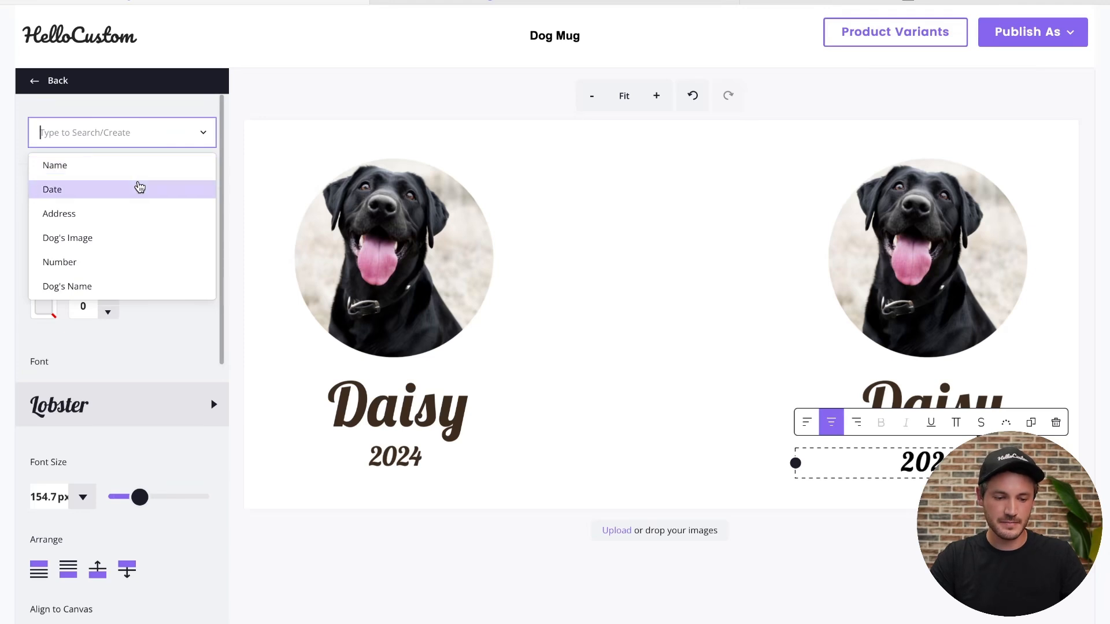
pyautogui.click(138, 188)
pyautogui.click(636, 195)
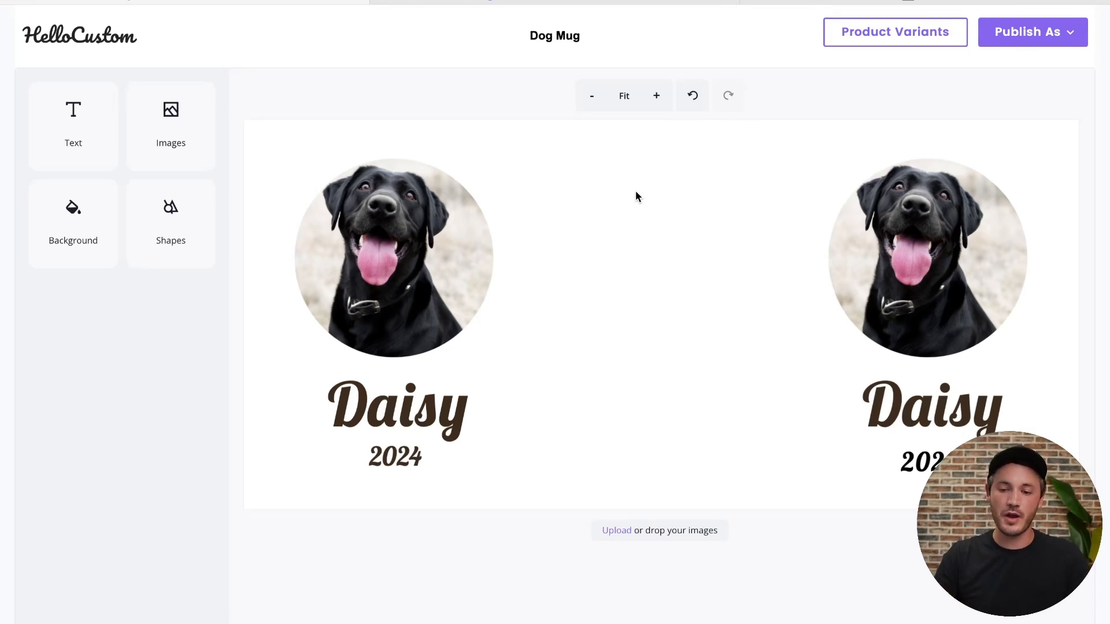
# Link the template to the Amazon listing "Custom Dog Image Mug", found by searching "dog", with its 11oz Multiple color variant selected.
pyautogui.click(900, 40)
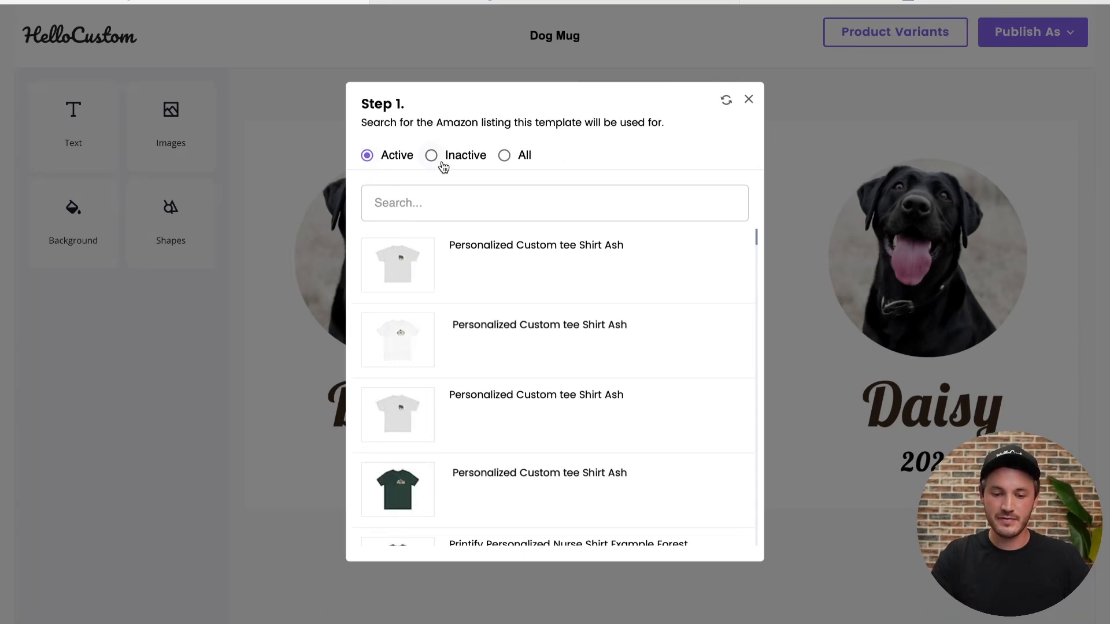
pyautogui.click(576, 189)
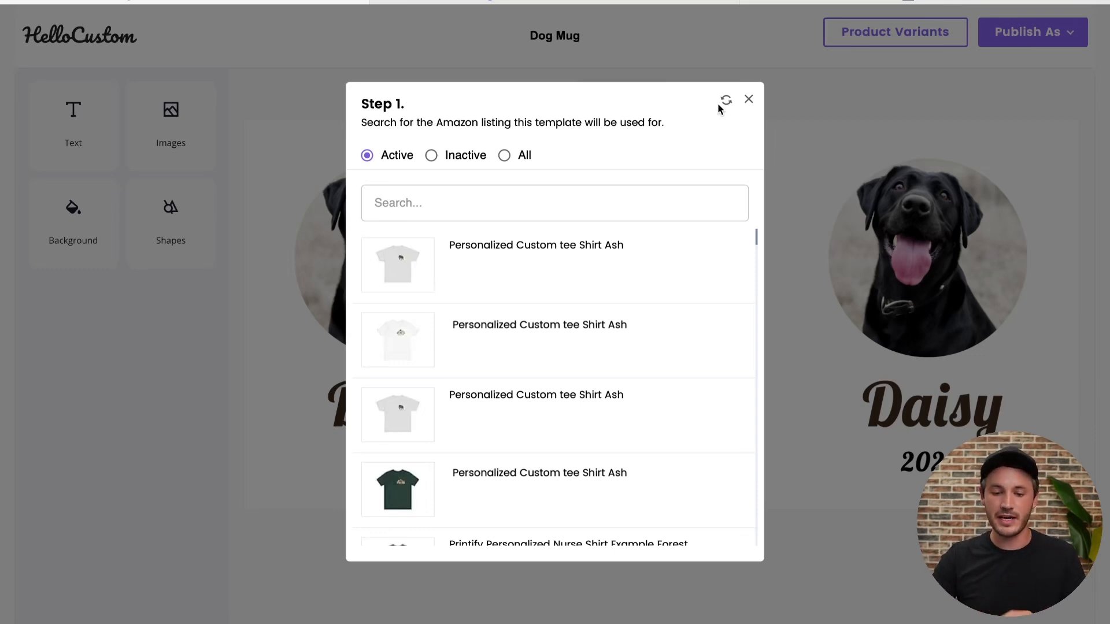
pyautogui.click(639, 199)
pyautogui.write('dog')
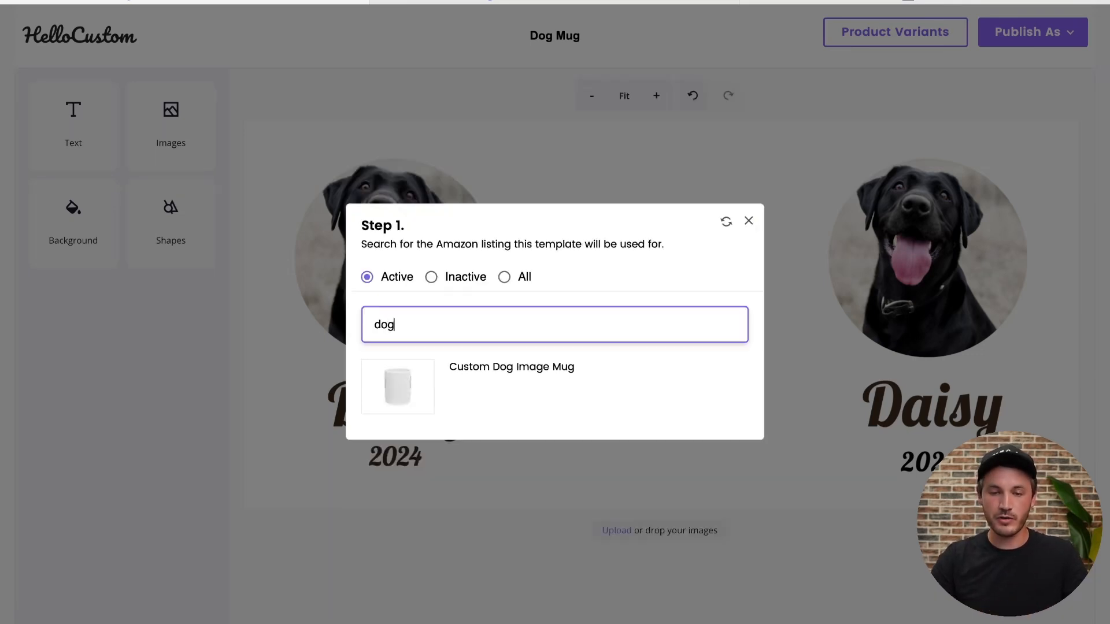
pyautogui.click(535, 383)
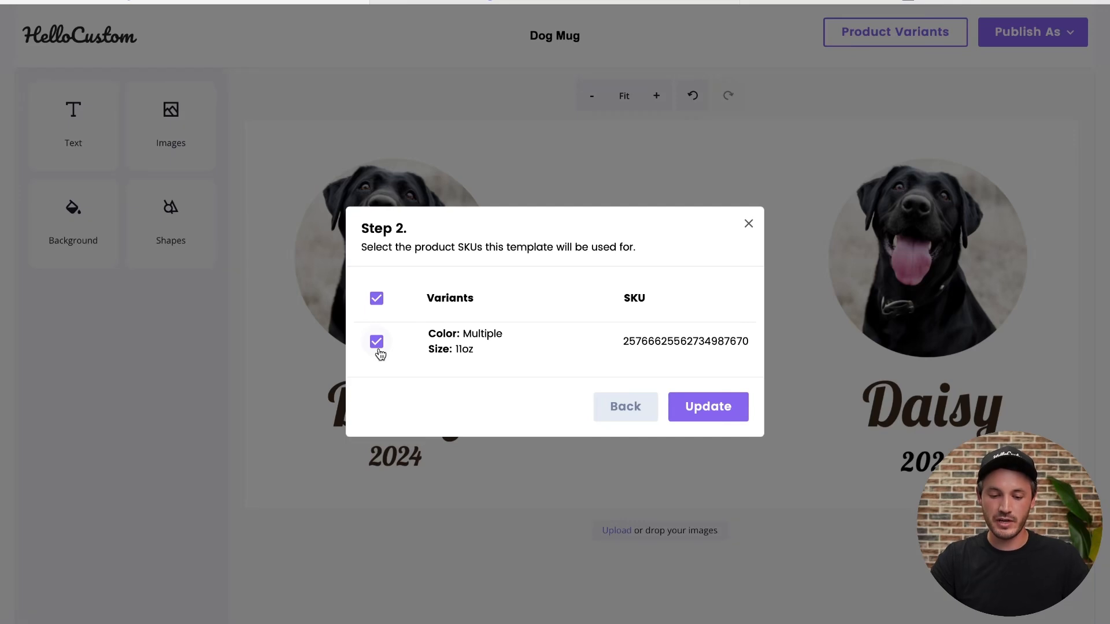
pyautogui.click(714, 417)
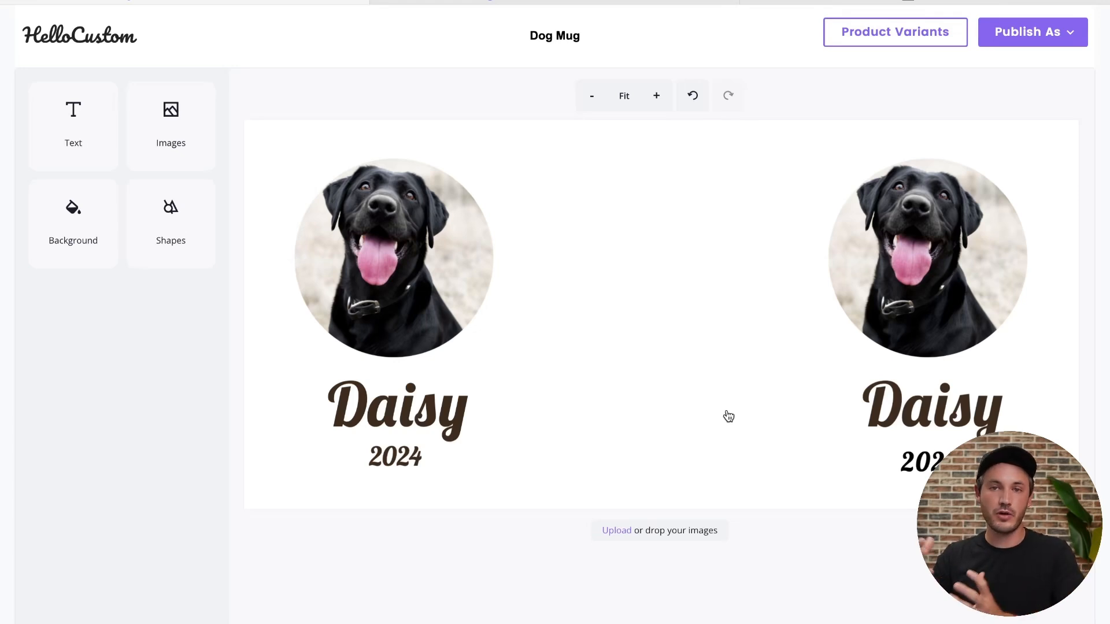
# Publish the Dog Mug template as Active.
pyautogui.click(1070, 35)
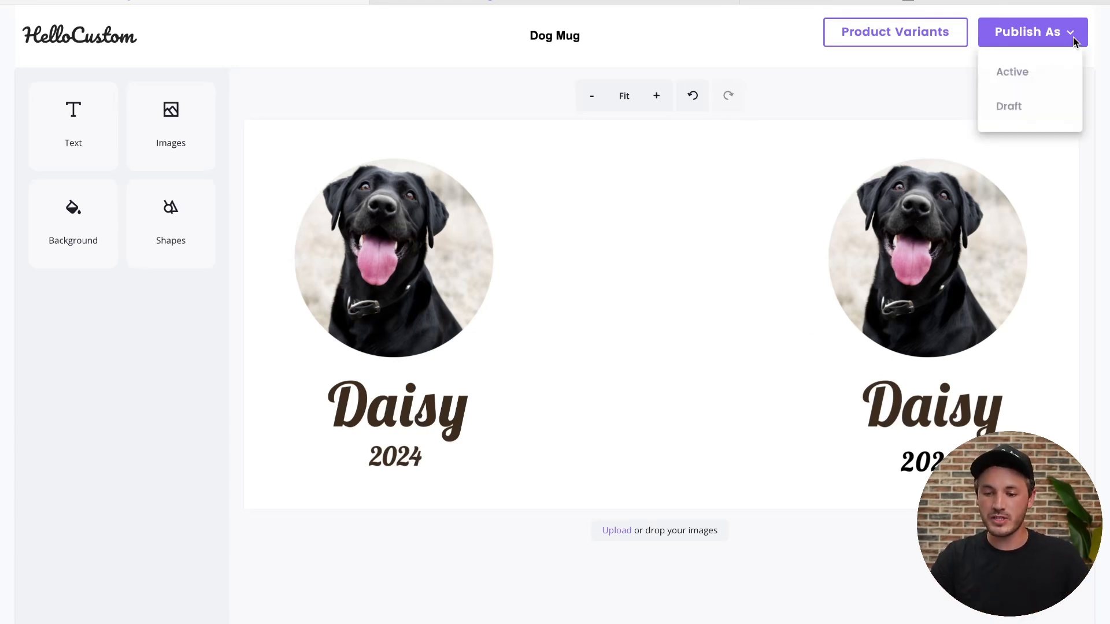
pyautogui.click(1023, 73)
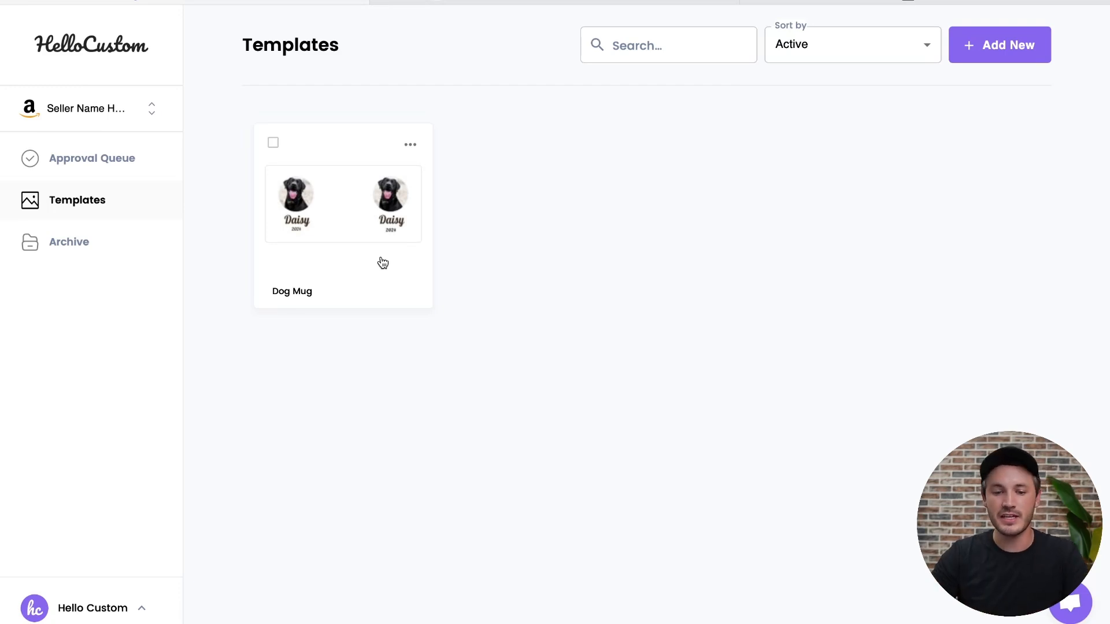
# On the Amazon listing, customize the mug with color Red, dog's name "Charlie", date "2025" and a golden retriever photo, and add it to the cart.
pyautogui.click(545, 2)
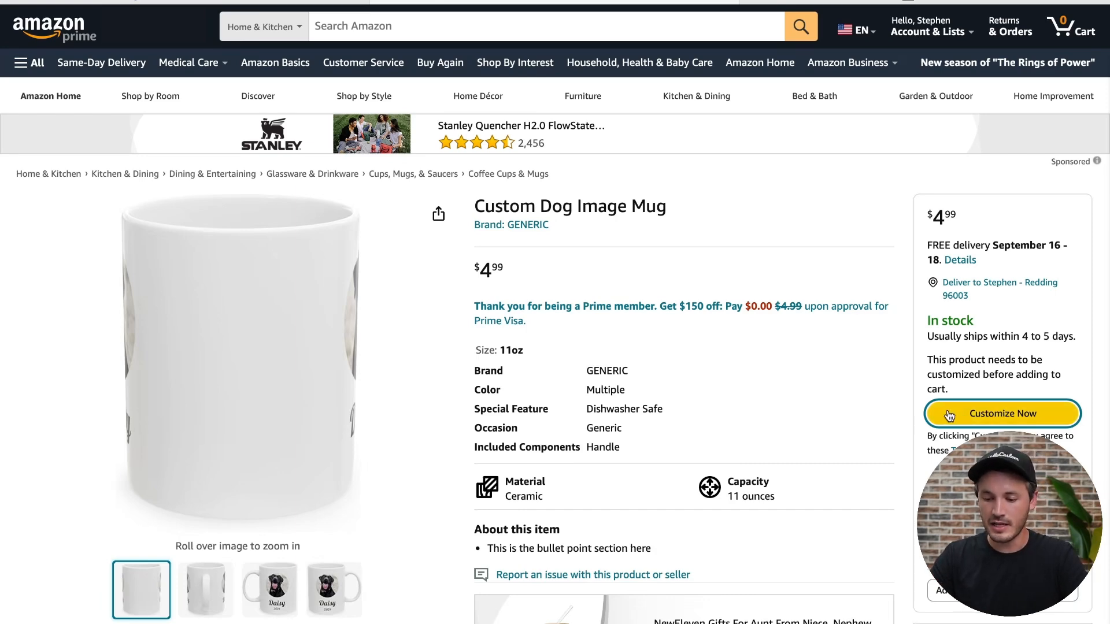
pyautogui.click(995, 414)
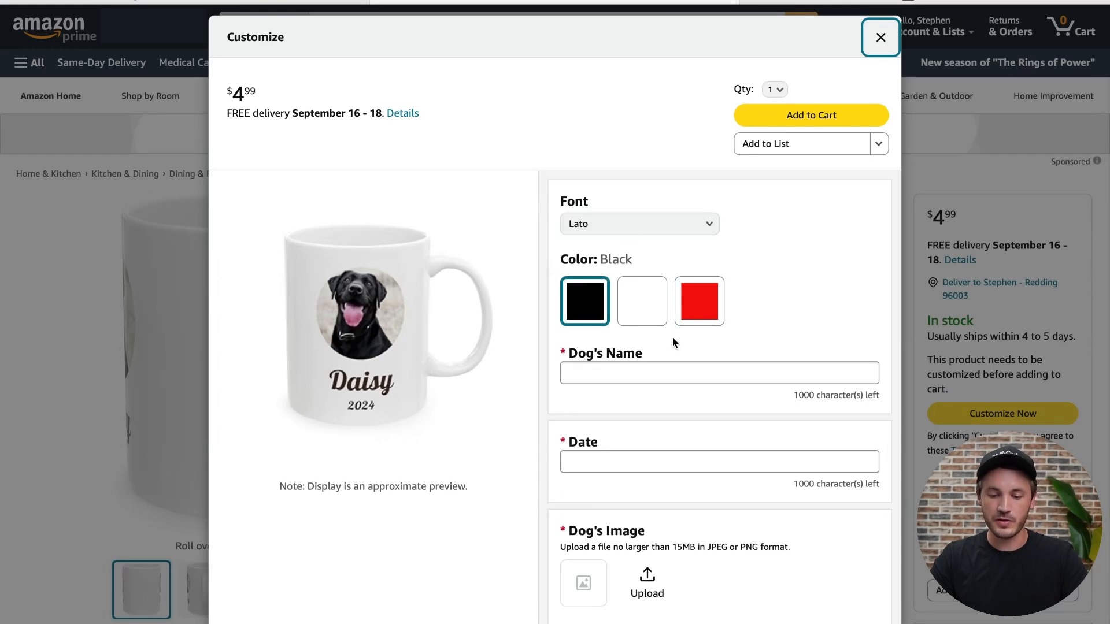
pyautogui.scroll(-1, 647, 355)
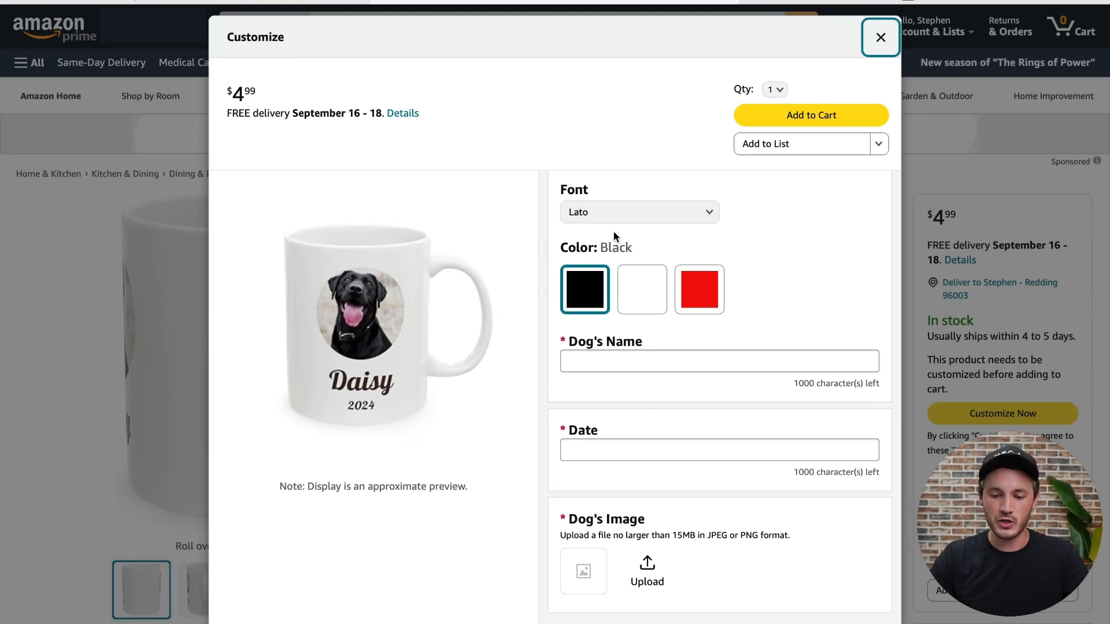
pyautogui.click(694, 299)
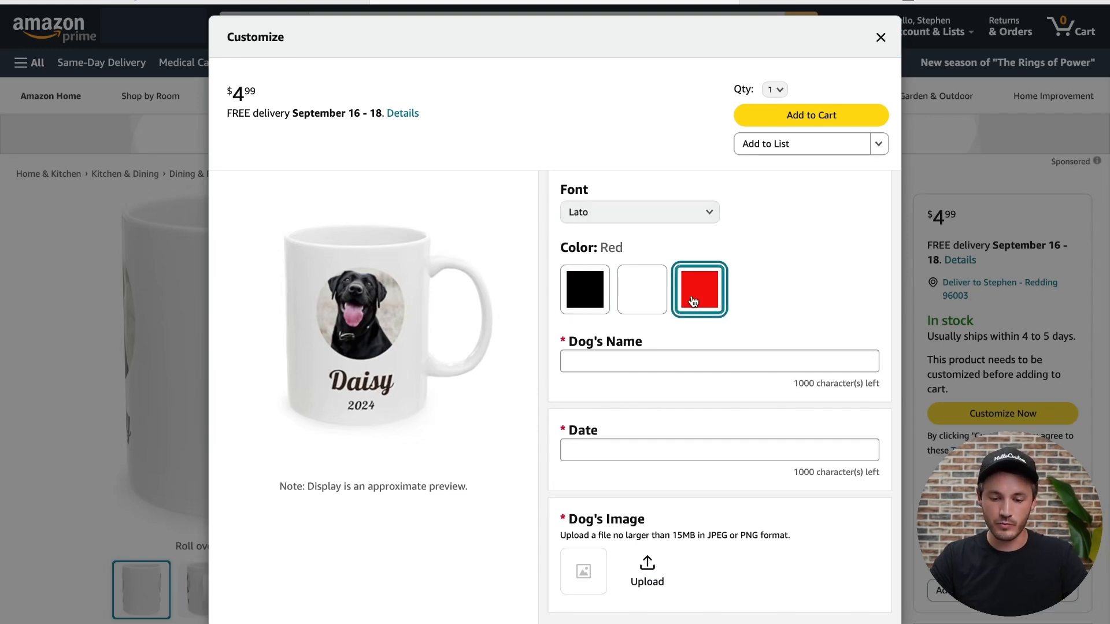
pyautogui.click(627, 357)
pyautogui.write('Charlie')
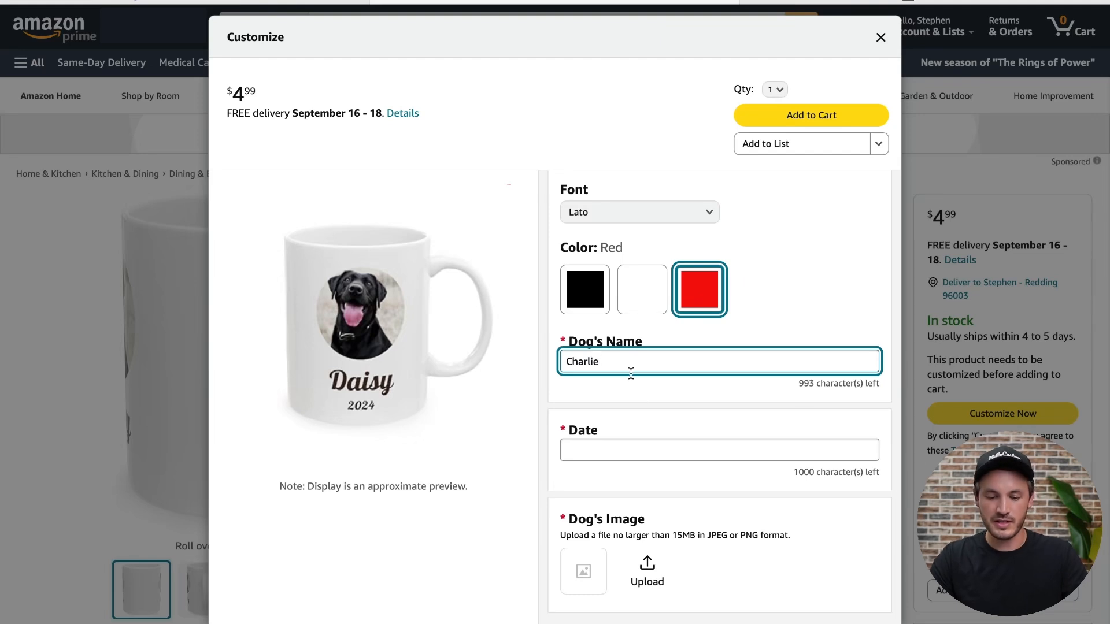
pyautogui.click(640, 448)
pyautogui.write('2025')
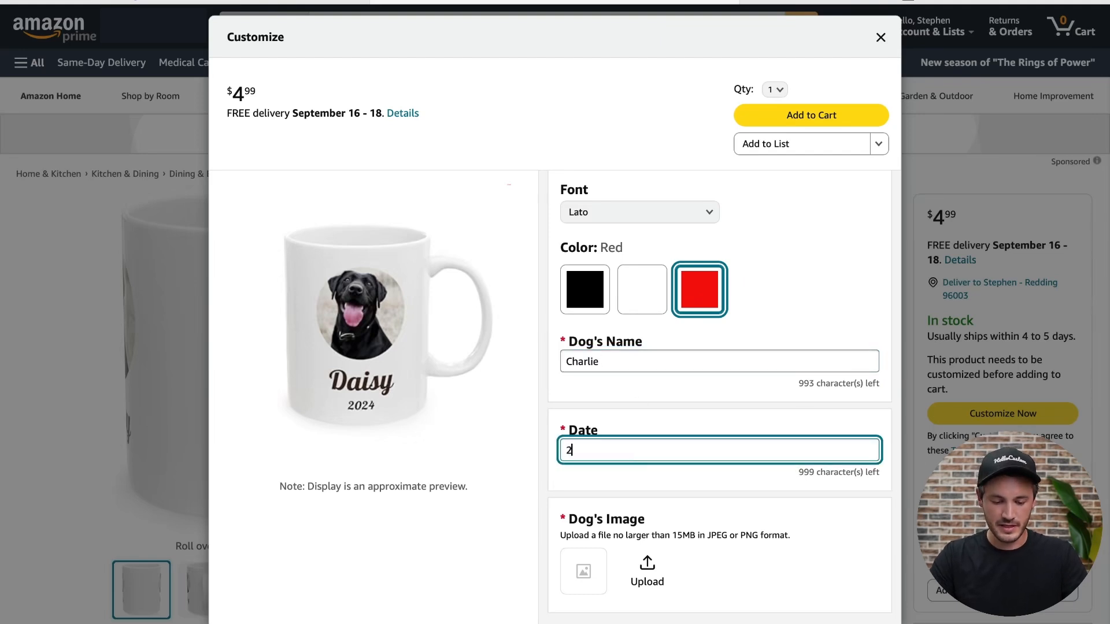
pyautogui.click(659, 589)
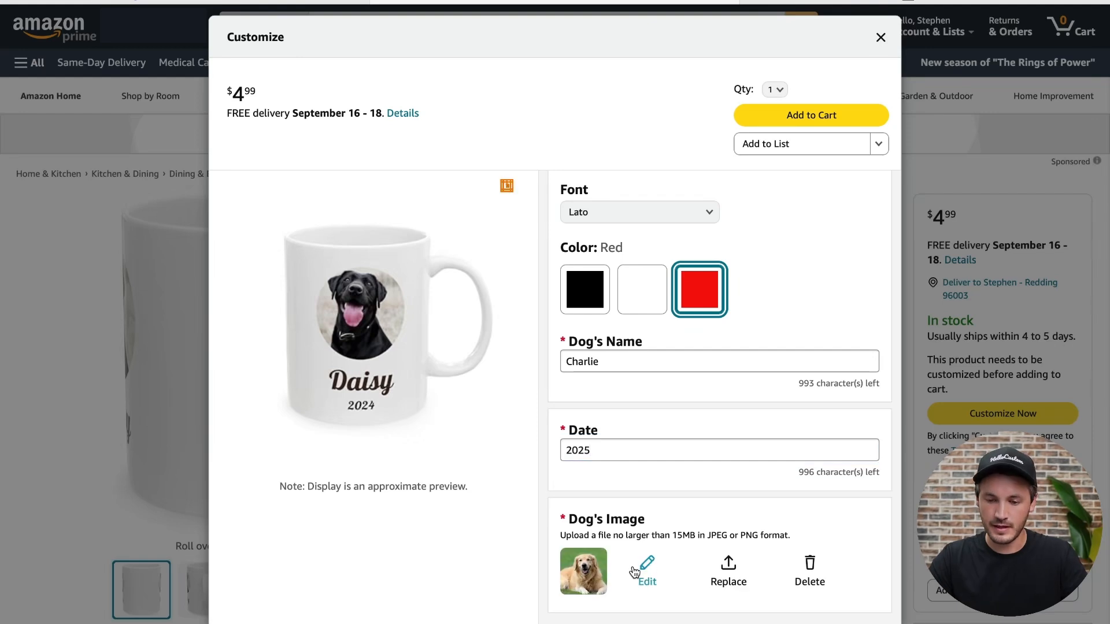
pyautogui.click(849, 115)
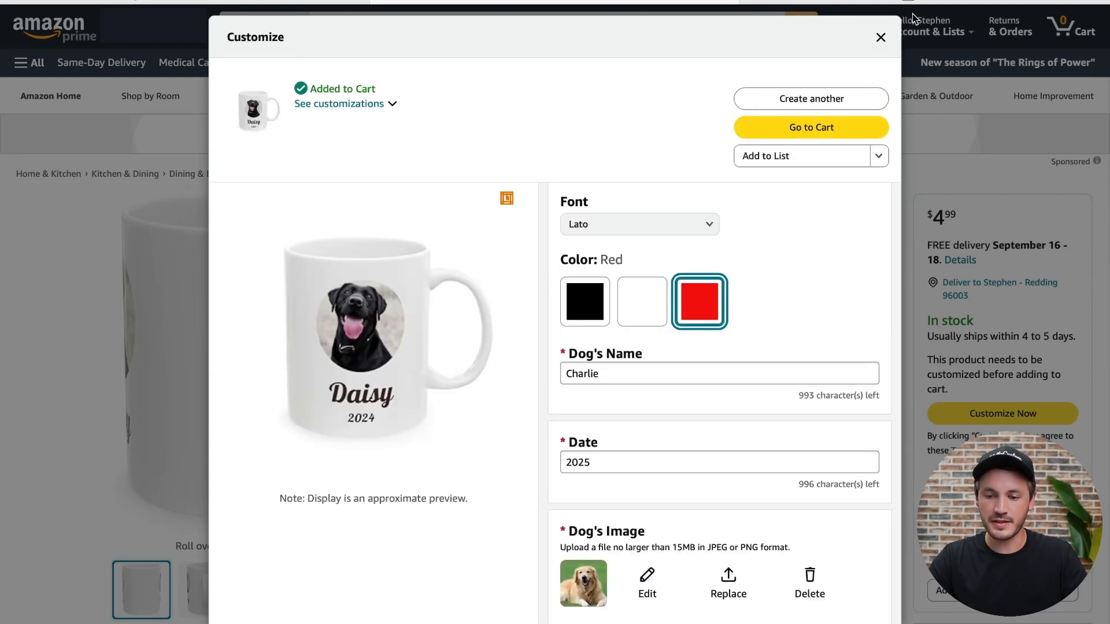
# Switch to the Amazon Seller Central dashboard.
pyautogui.click(929, 2)
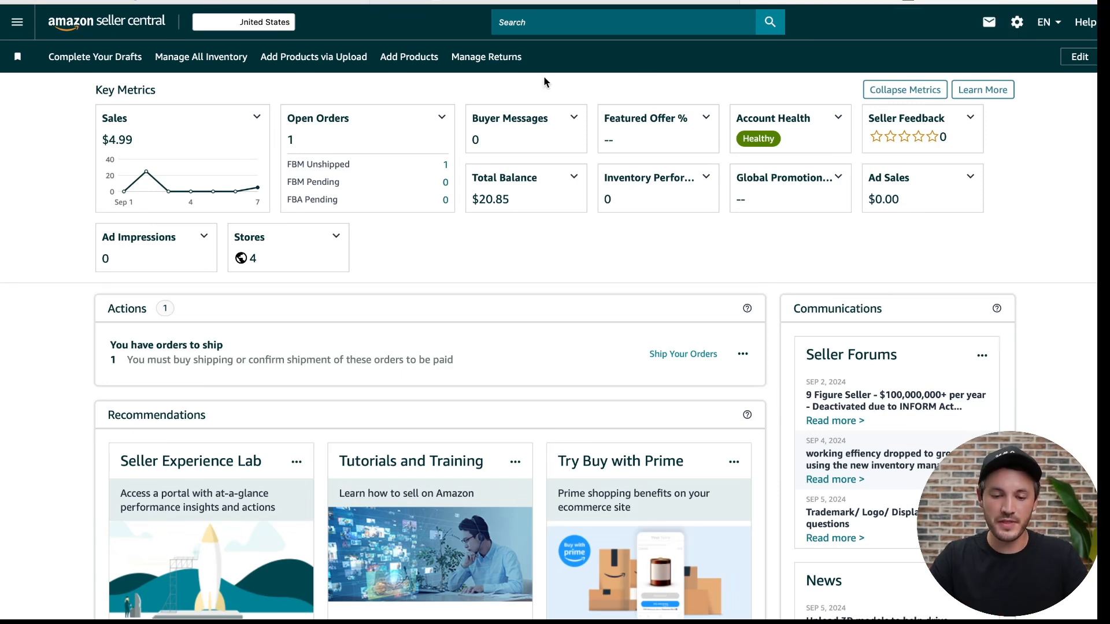
pyautogui.click(16, 23)
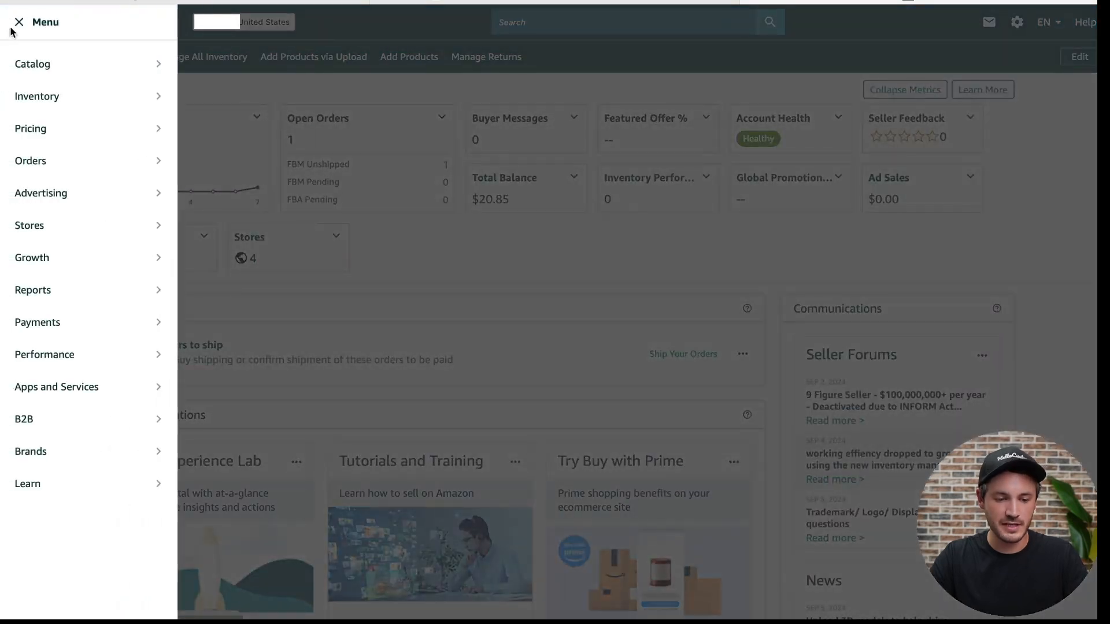
pyautogui.moveTo(50, 162)
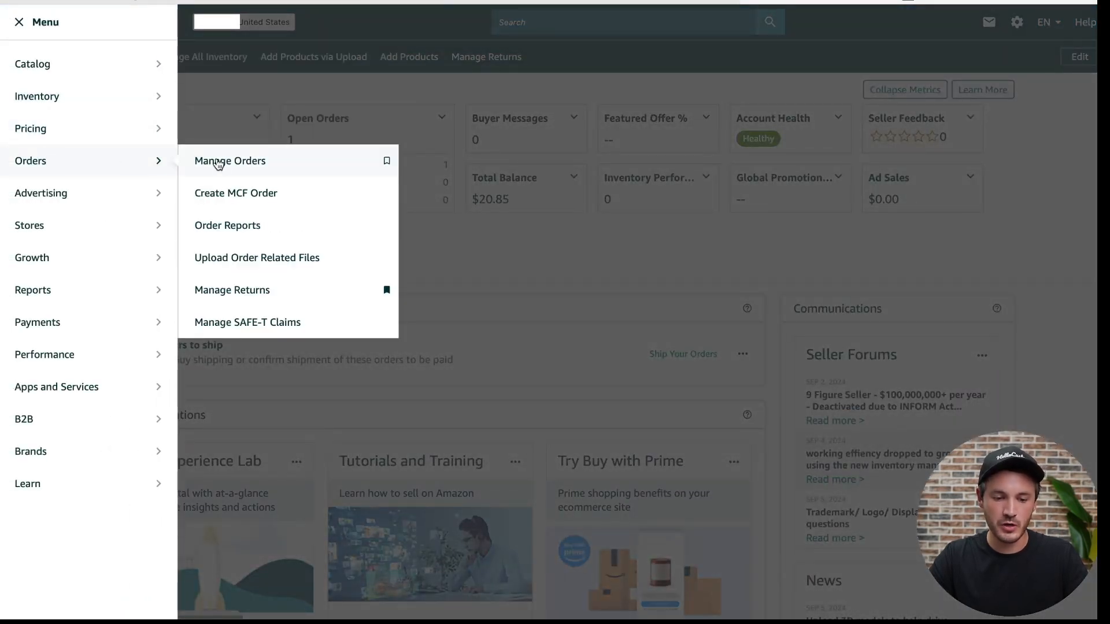
pyautogui.click(482, 244)
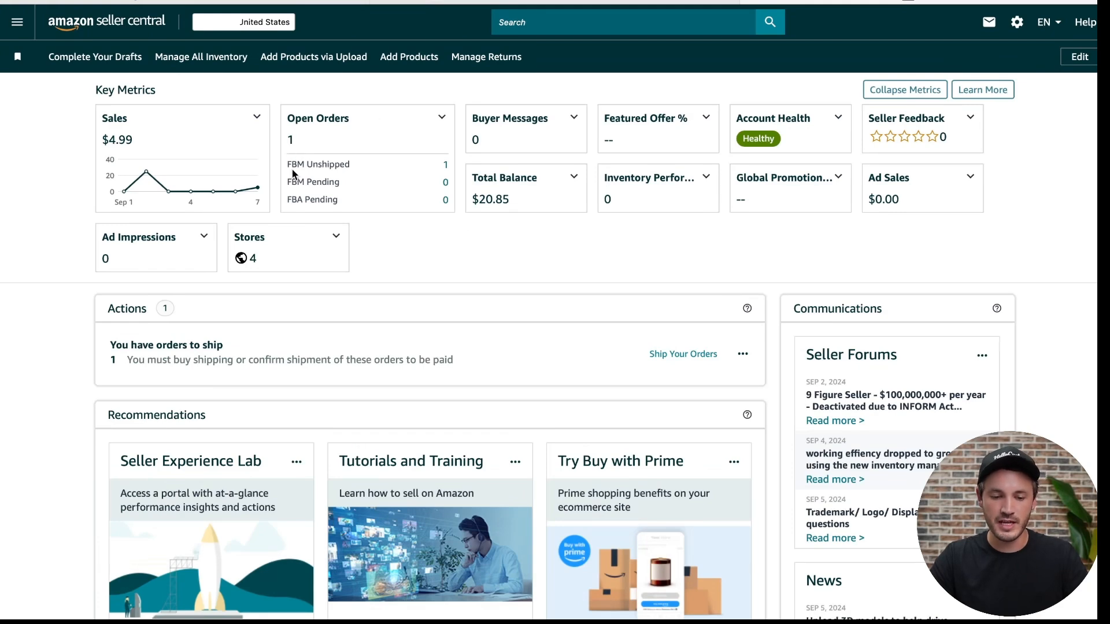
# Examine the unshipped mug order's full customization details in Seller Central and compare them with the listing's customization form.
pyautogui.click(446, 171)
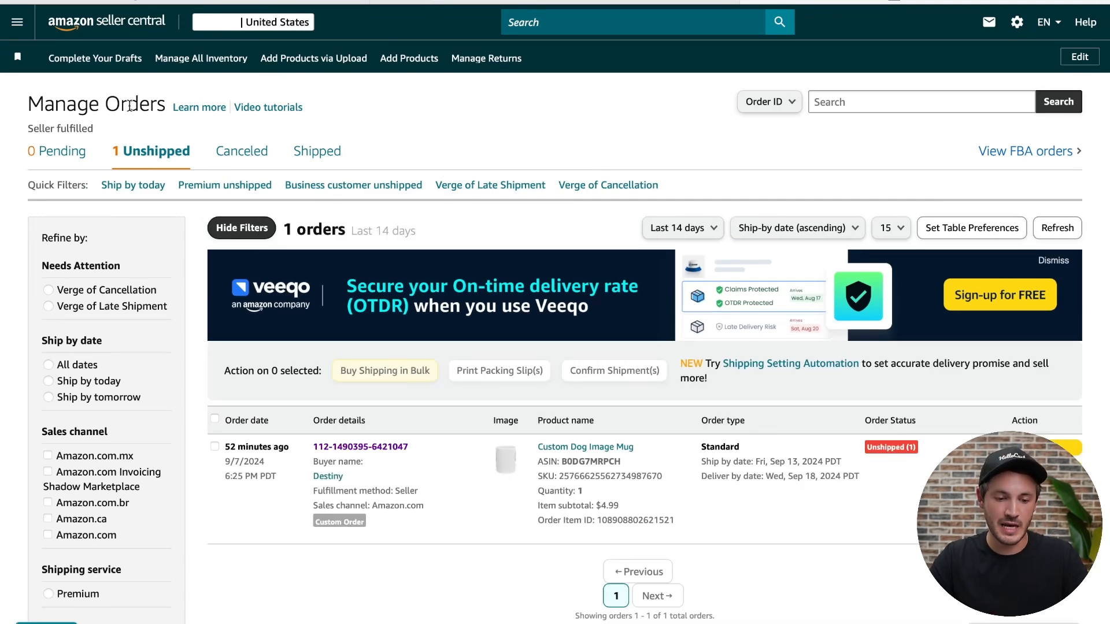
pyautogui.scroll(-2, 187, 134)
pyautogui.scroll(-2, 187, 138)
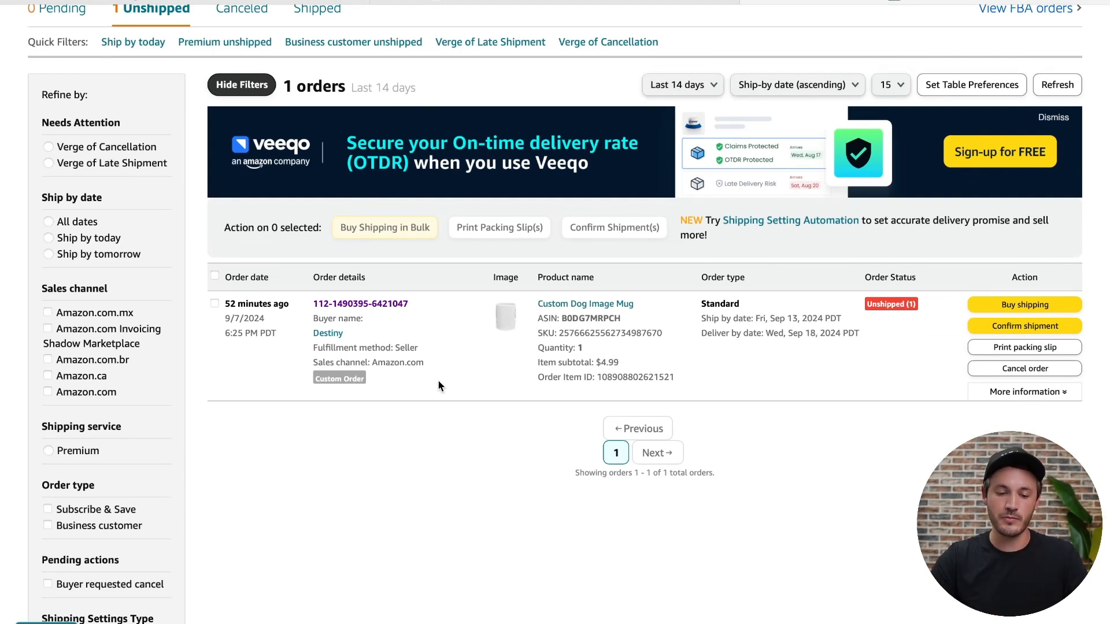
pyautogui.click(370, 305)
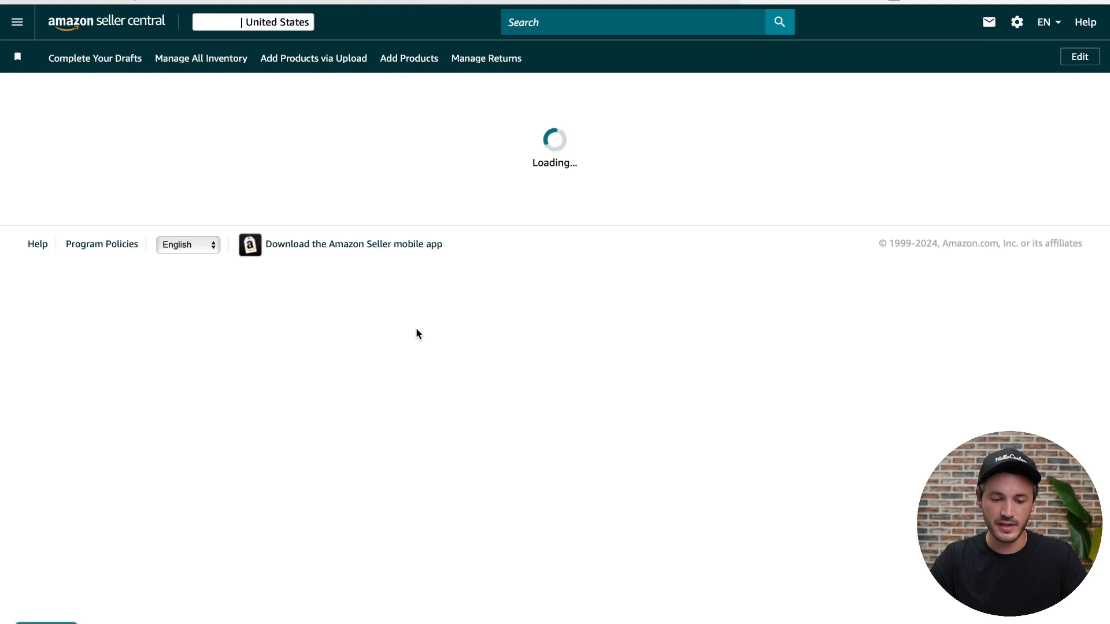
pyautogui.scroll(-2, 370, 396)
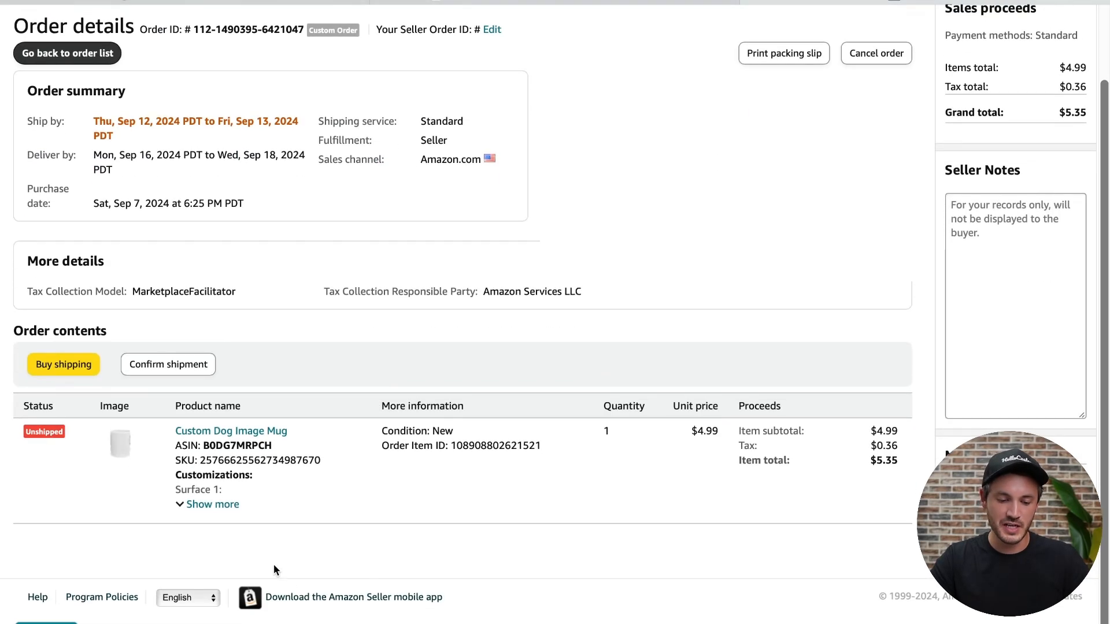
pyautogui.click(219, 506)
pyautogui.scroll(-1, 219, 508)
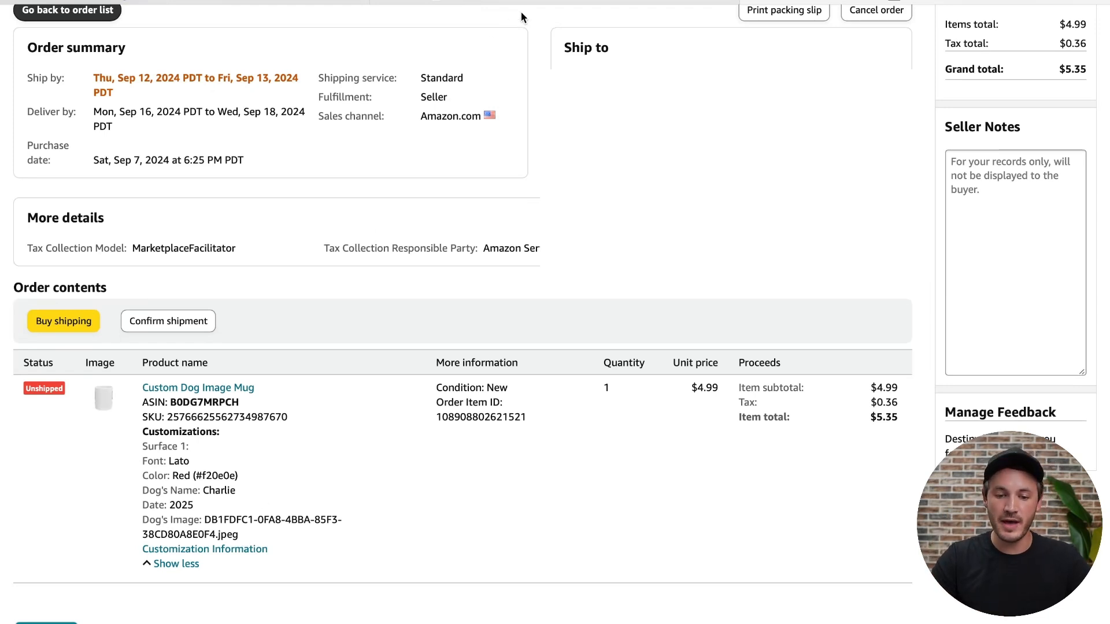
pyautogui.click(544, 2)
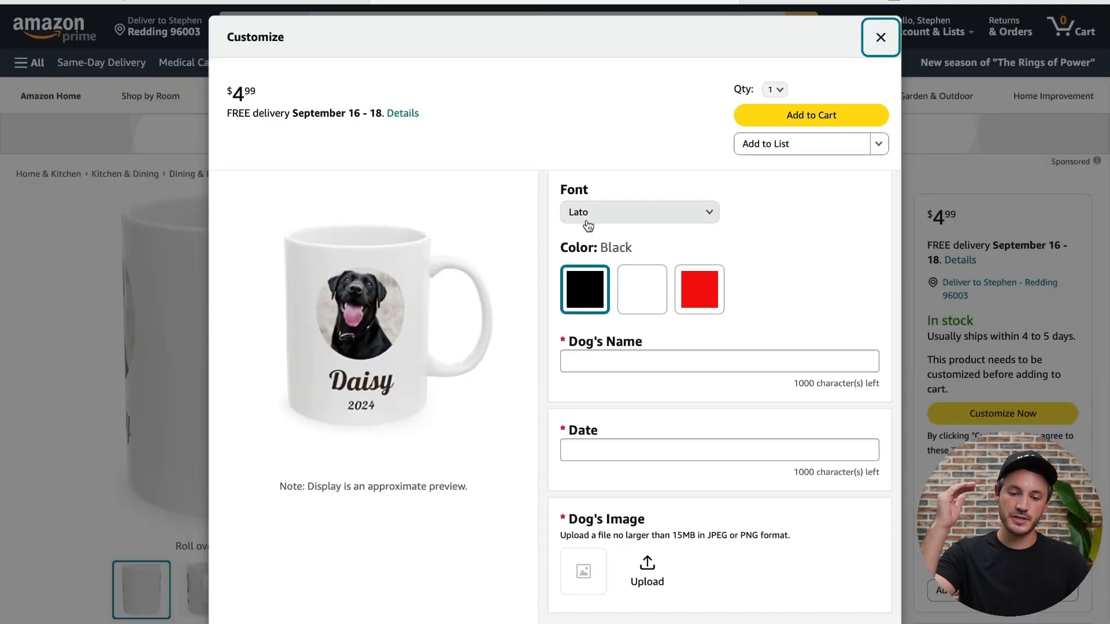
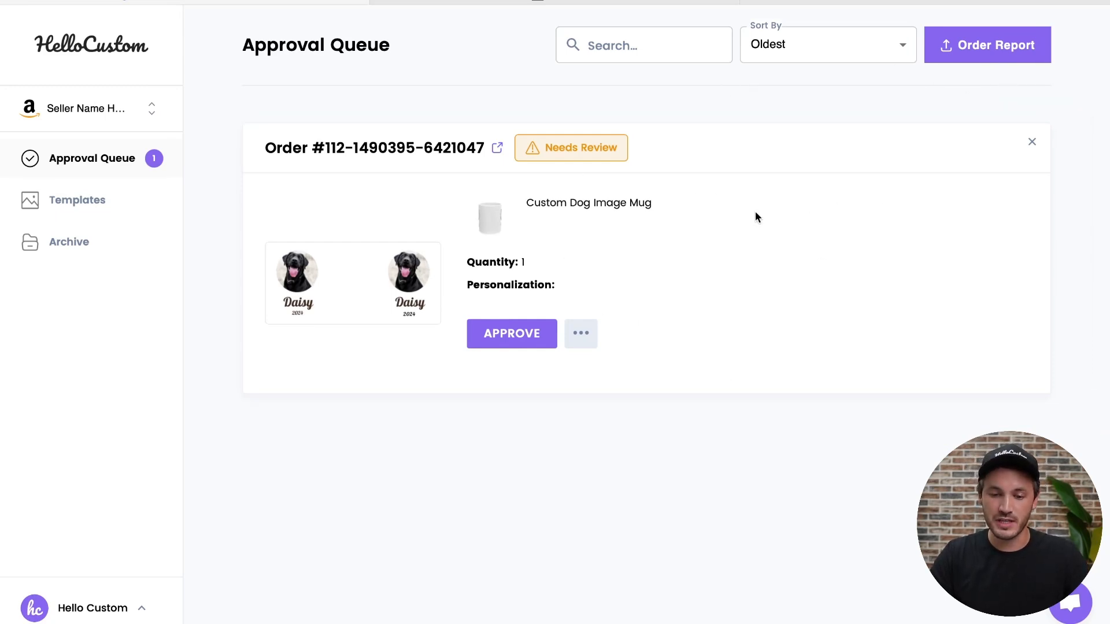
# In Seller Central, search for "report" and open the Order Reports tool.
pyautogui.click(552, 2)
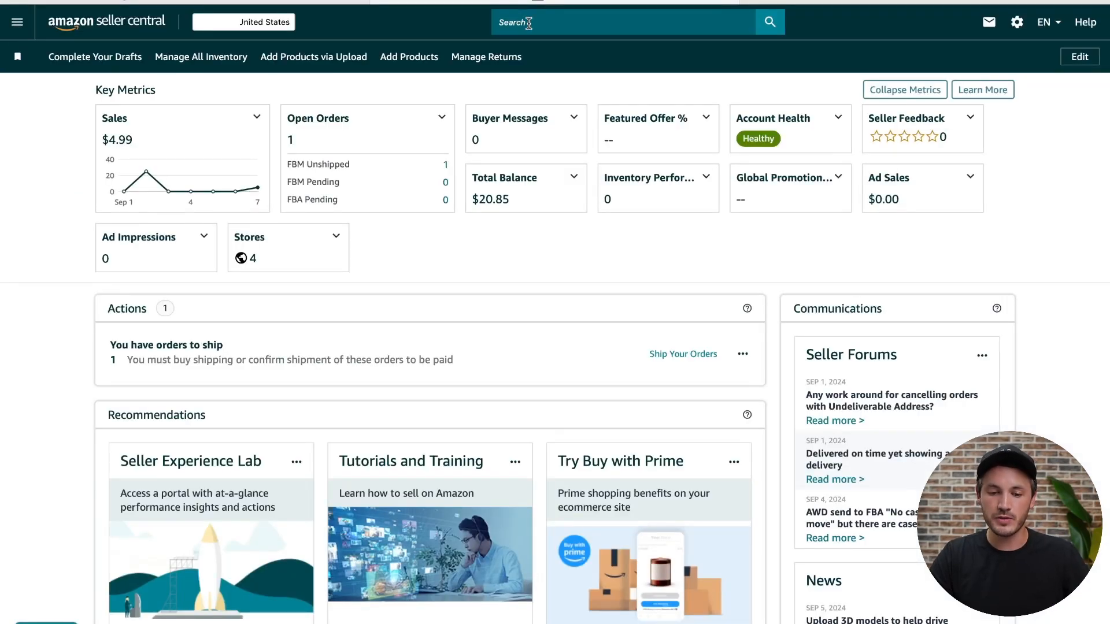
pyautogui.click(528, 23)
pyautogui.write('report')
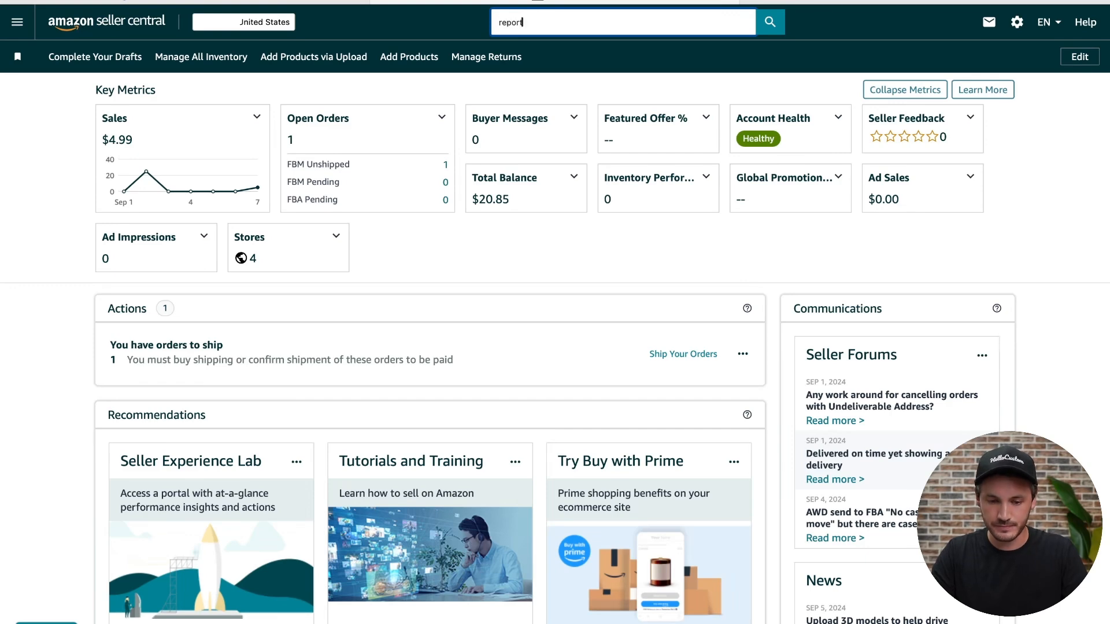
pyautogui.press('Return')
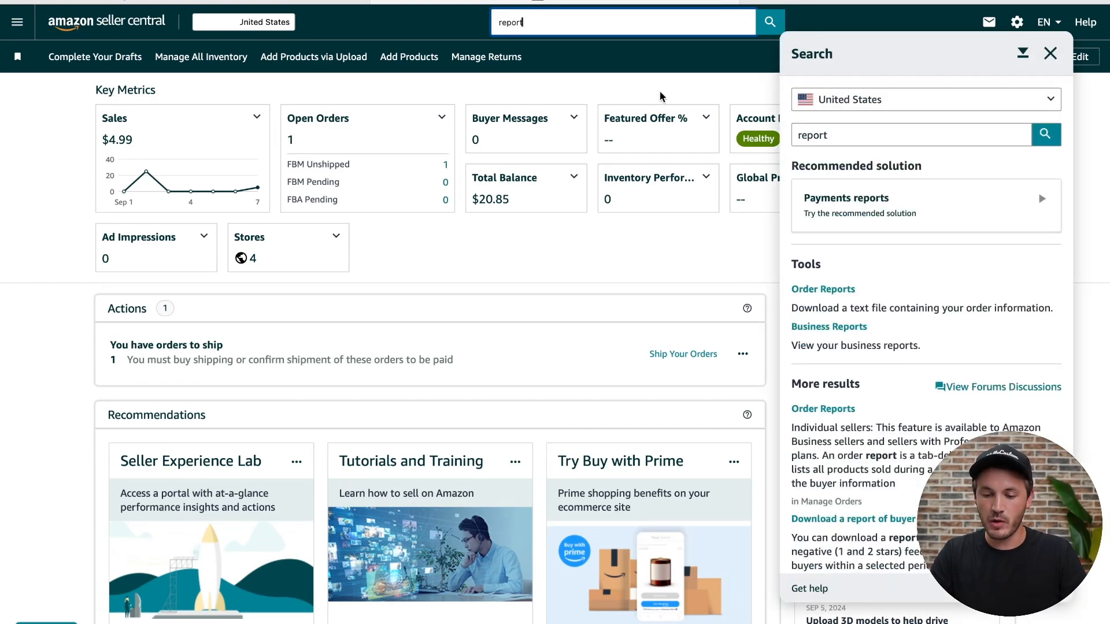
pyautogui.click(850, 293)
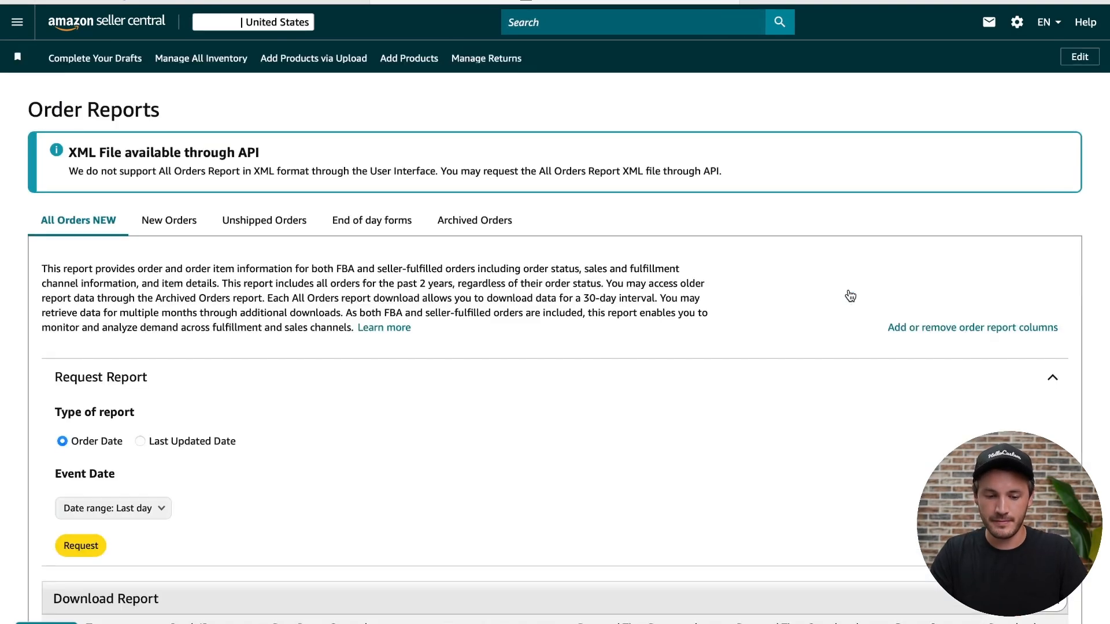
# Request an All Orders report by Order Date for the Last day range and go to the report downloads.
pyautogui.scroll(-1, 668, 233)
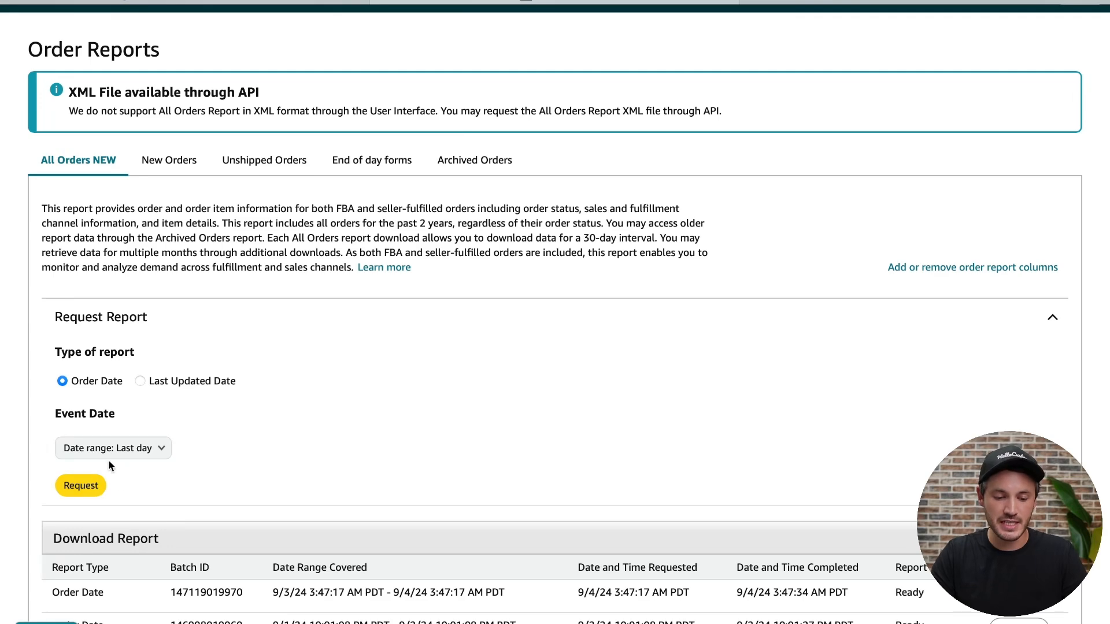
pyautogui.click(84, 487)
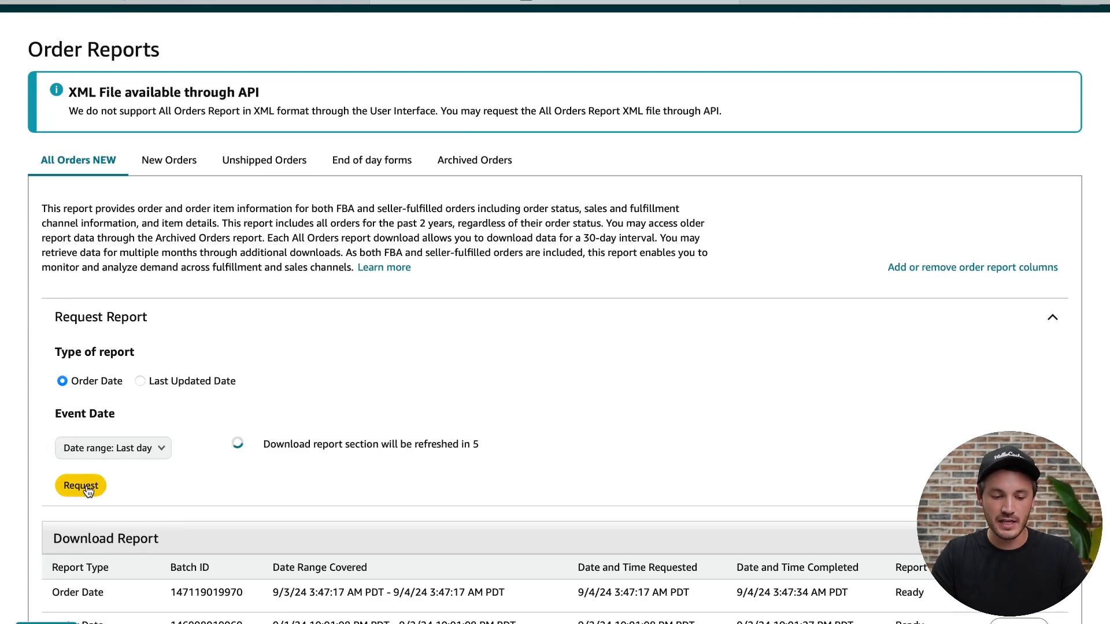
pyautogui.scroll(-2, 497, 420)
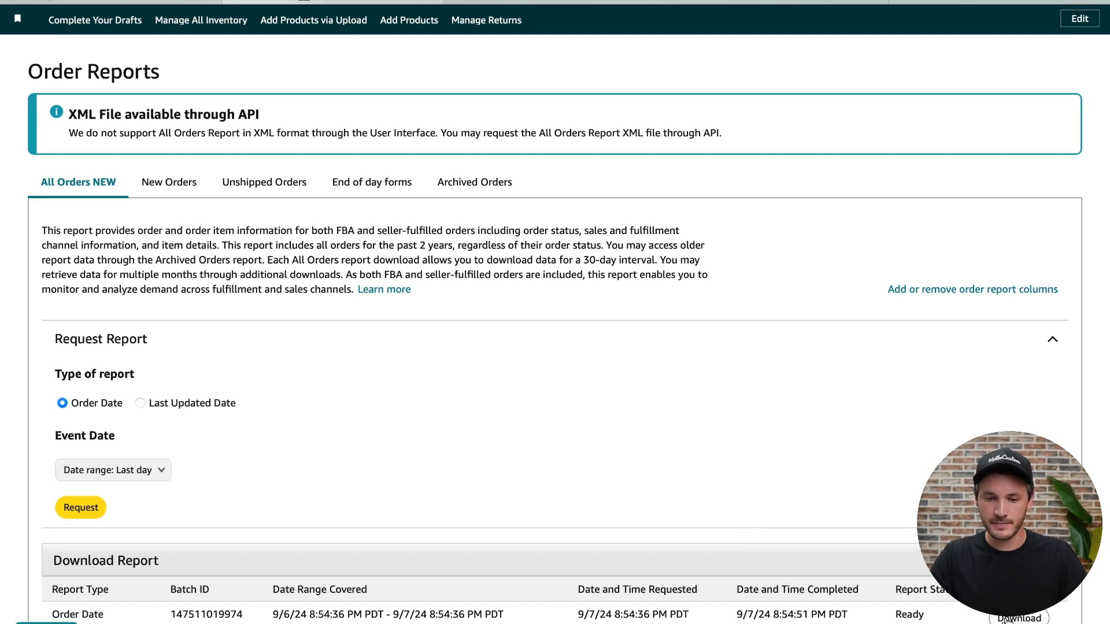
# In HelloCustom's Approval Queue, examine the mug order's uploaded dog photo and its enlarged design preview.
pyautogui.click(161, 1)
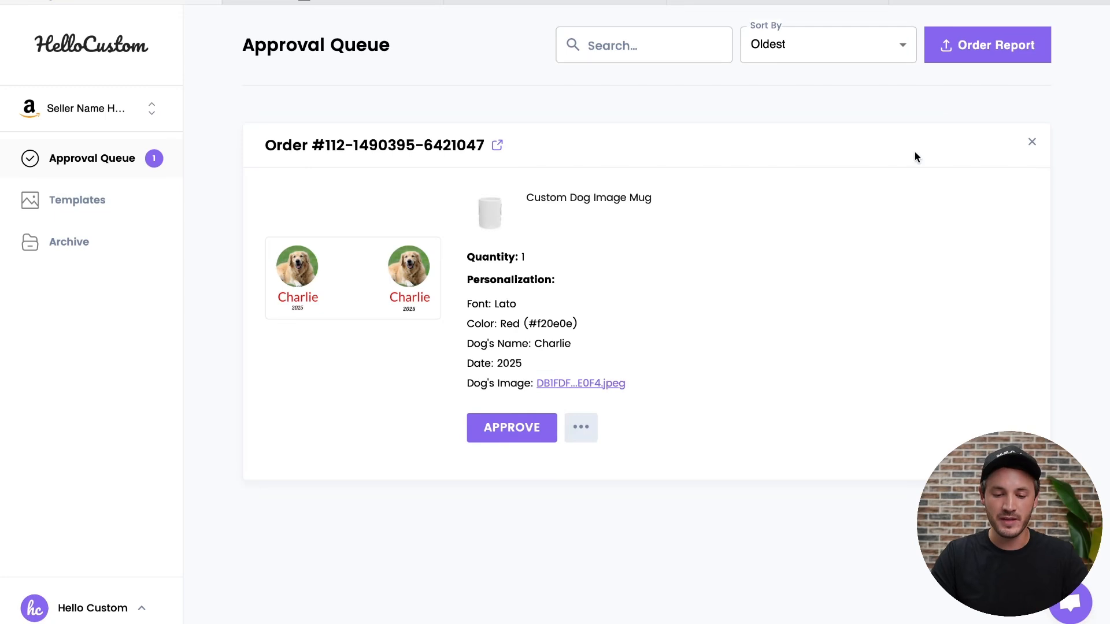
pyautogui.click(582, 385)
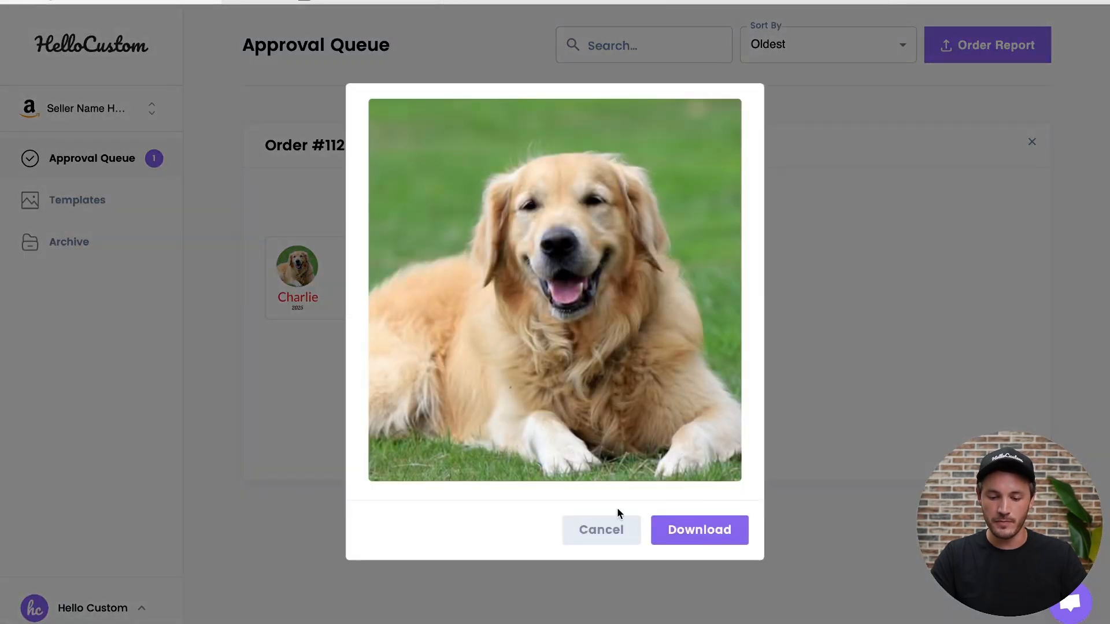
pyautogui.click(627, 542)
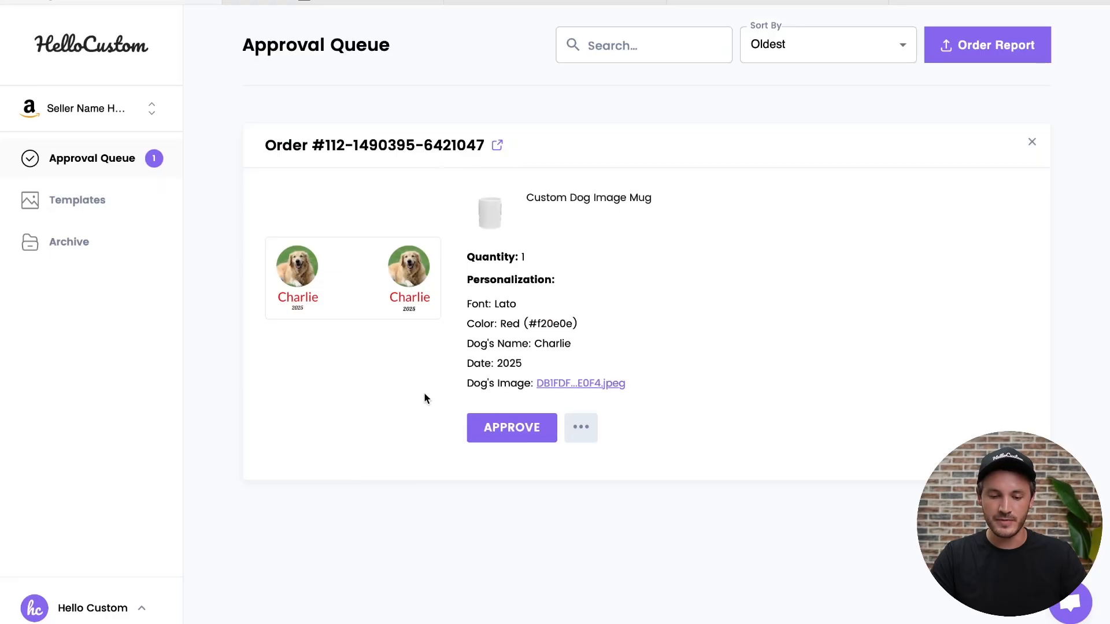
pyautogui.moveTo(379, 363)
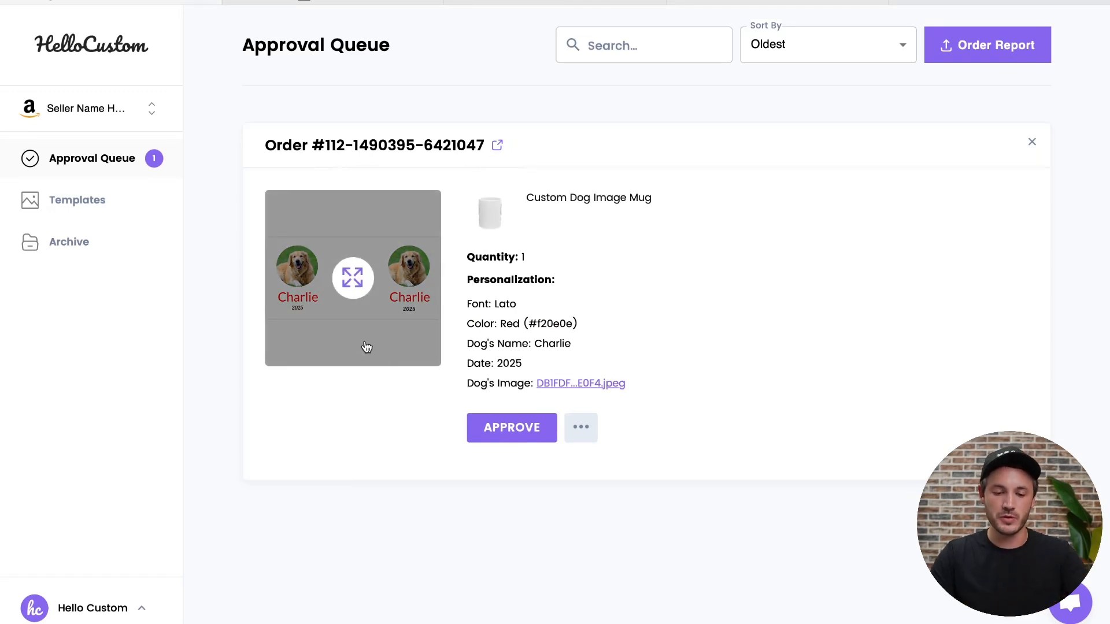
pyautogui.click(351, 325)
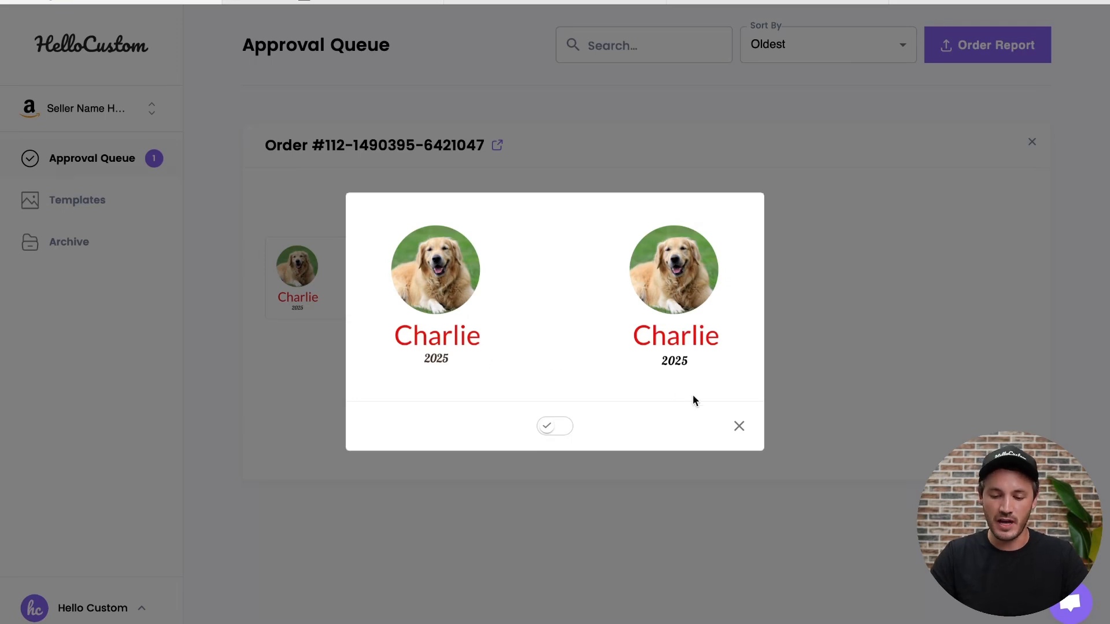
pyautogui.click(738, 427)
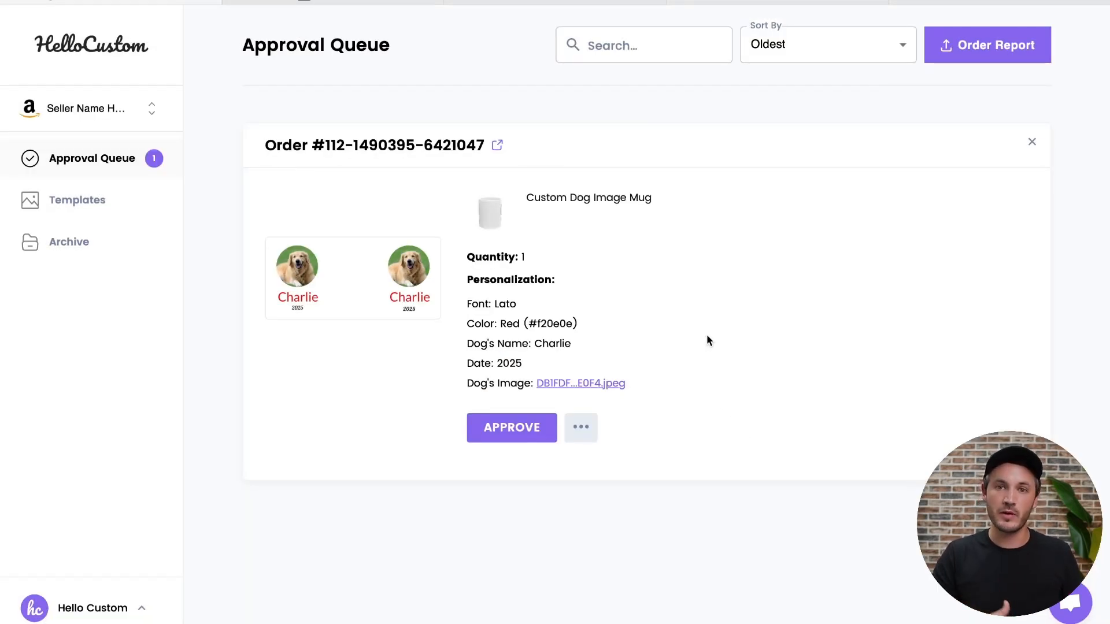
# Open the mug order's design for editing, save it as is, and approve the order.
pyautogui.click(591, 434)
pyautogui.click(648, 426)
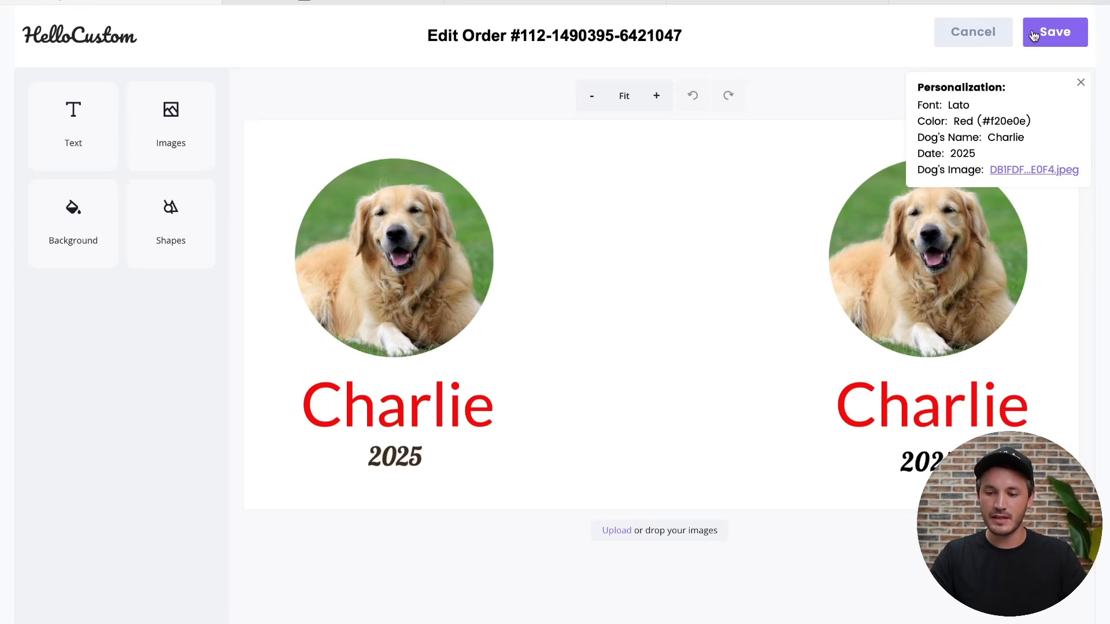
pyautogui.click(1050, 34)
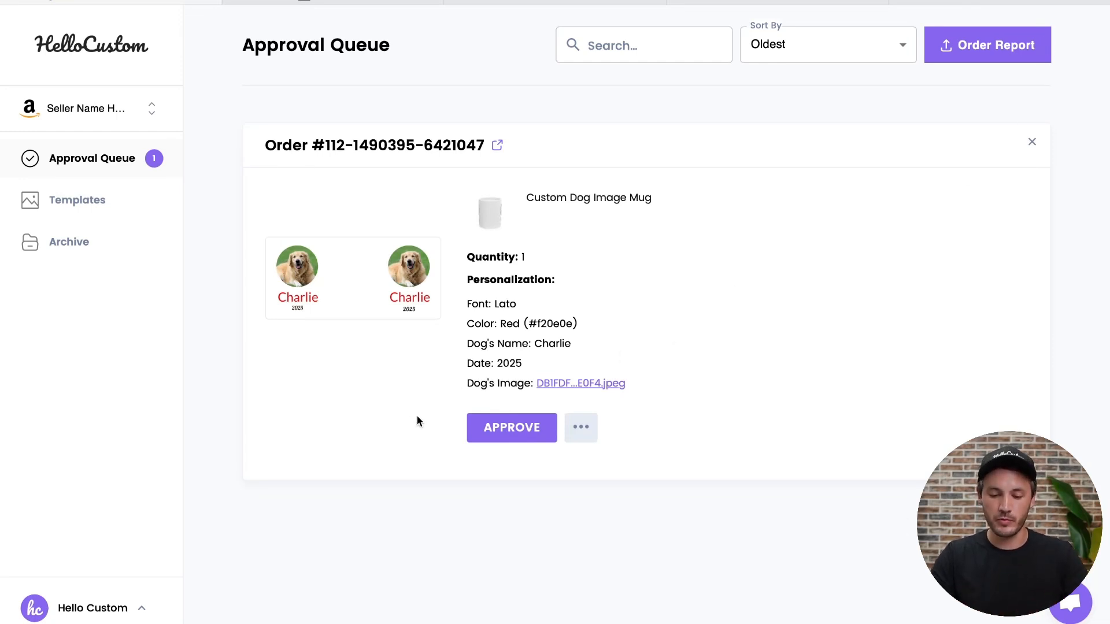
pyautogui.click(511, 424)
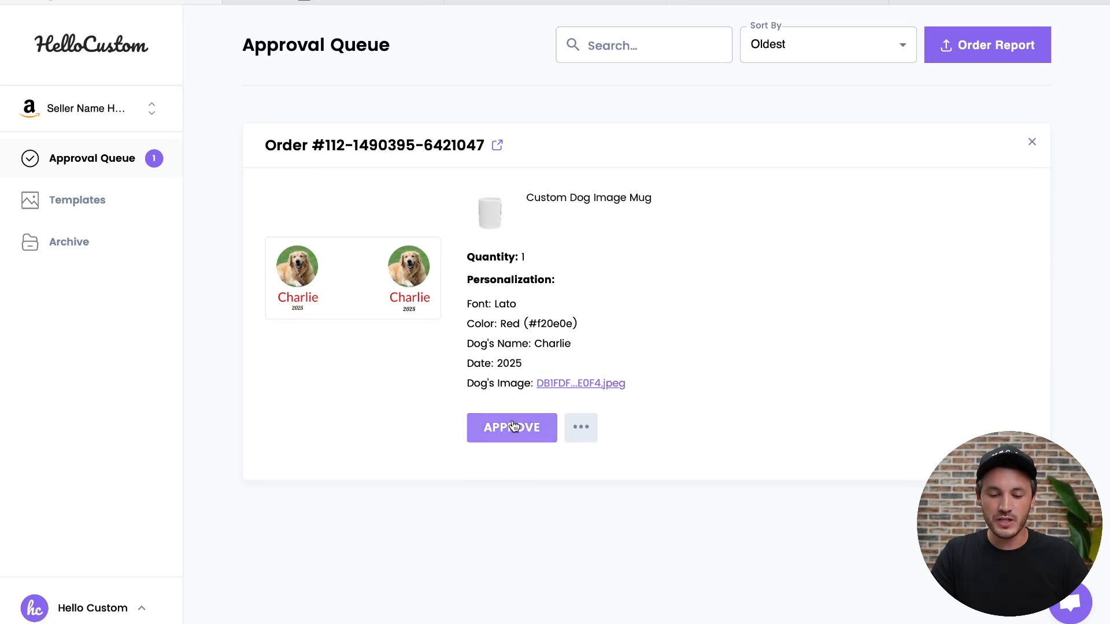